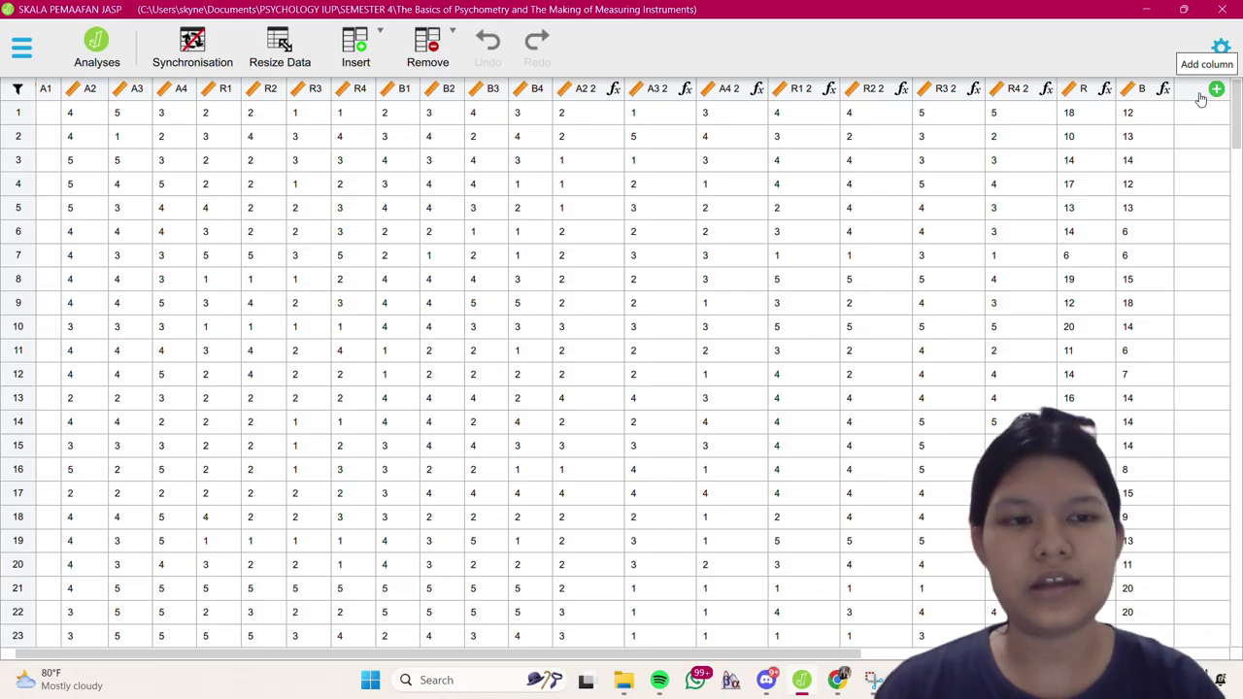
Add a new column named "A1 2" with the description "AVOIDANCE 1 REVERSED"
left_click(1214, 89)
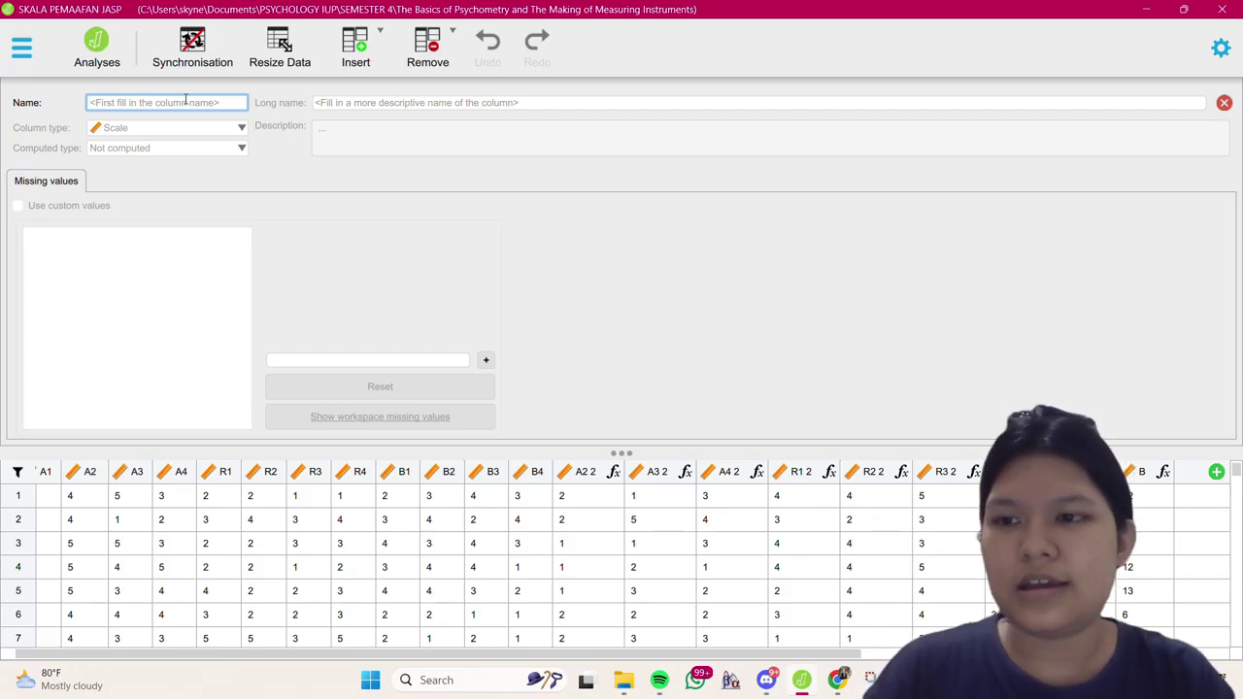
type("A")
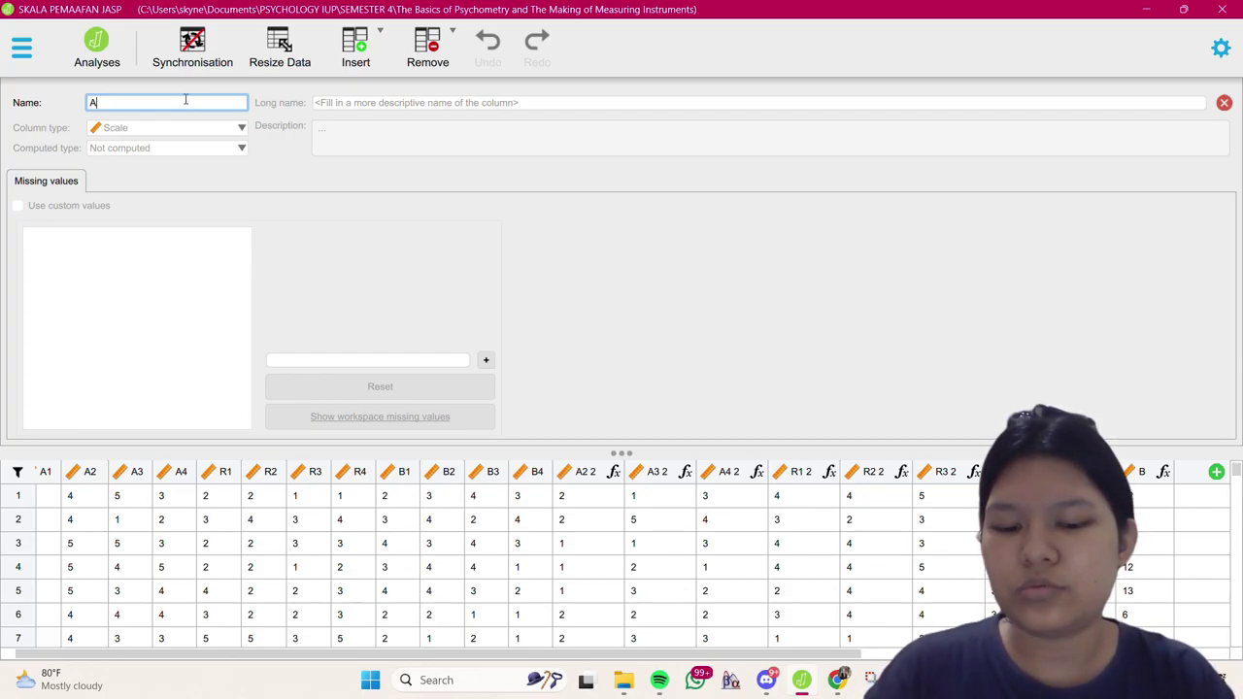
type("1")
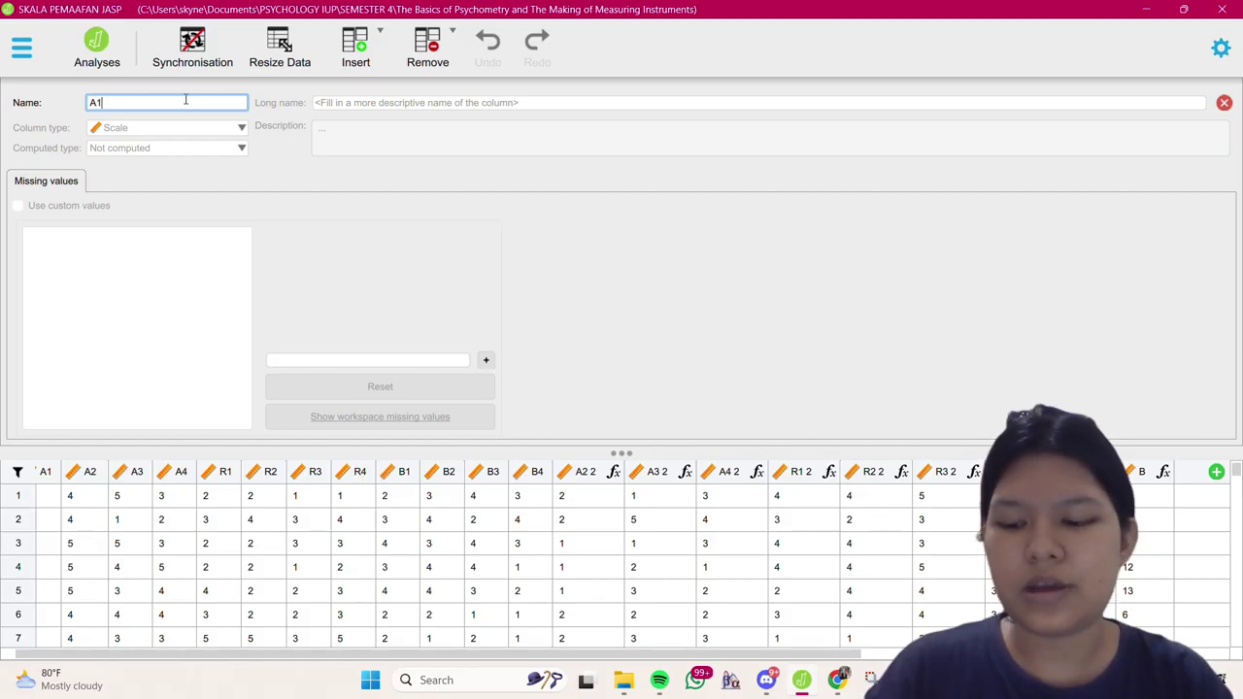
type(" 2")
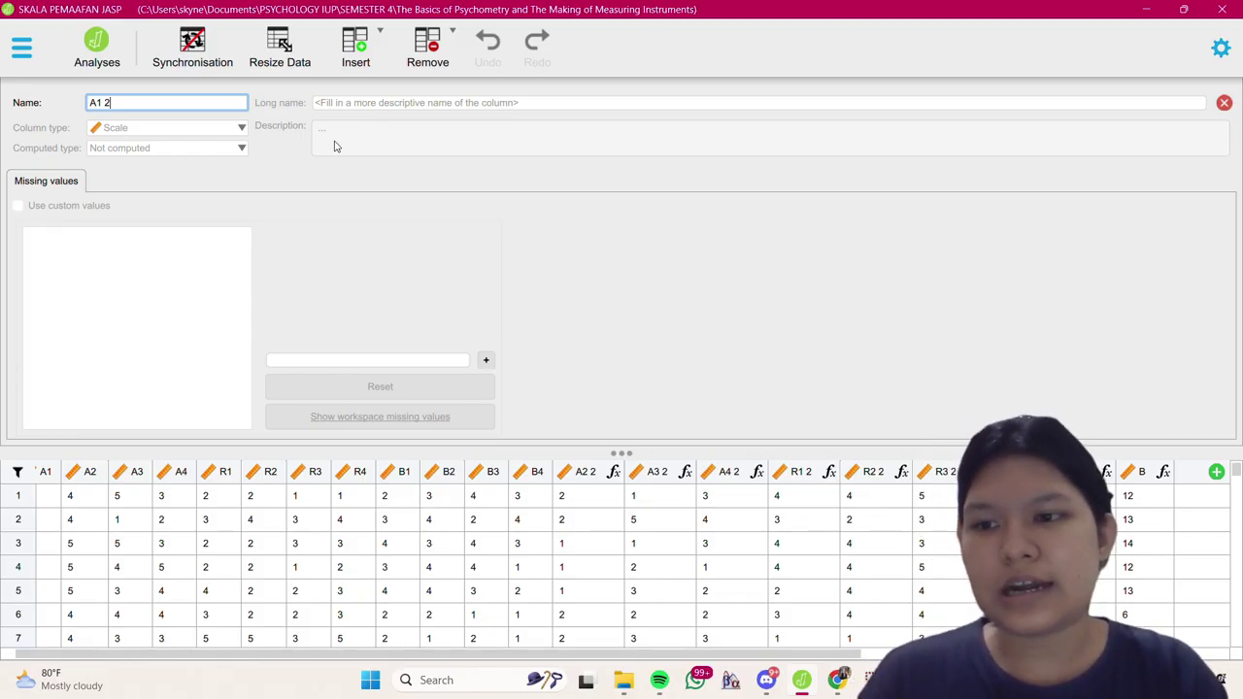
left_click(52, 185)
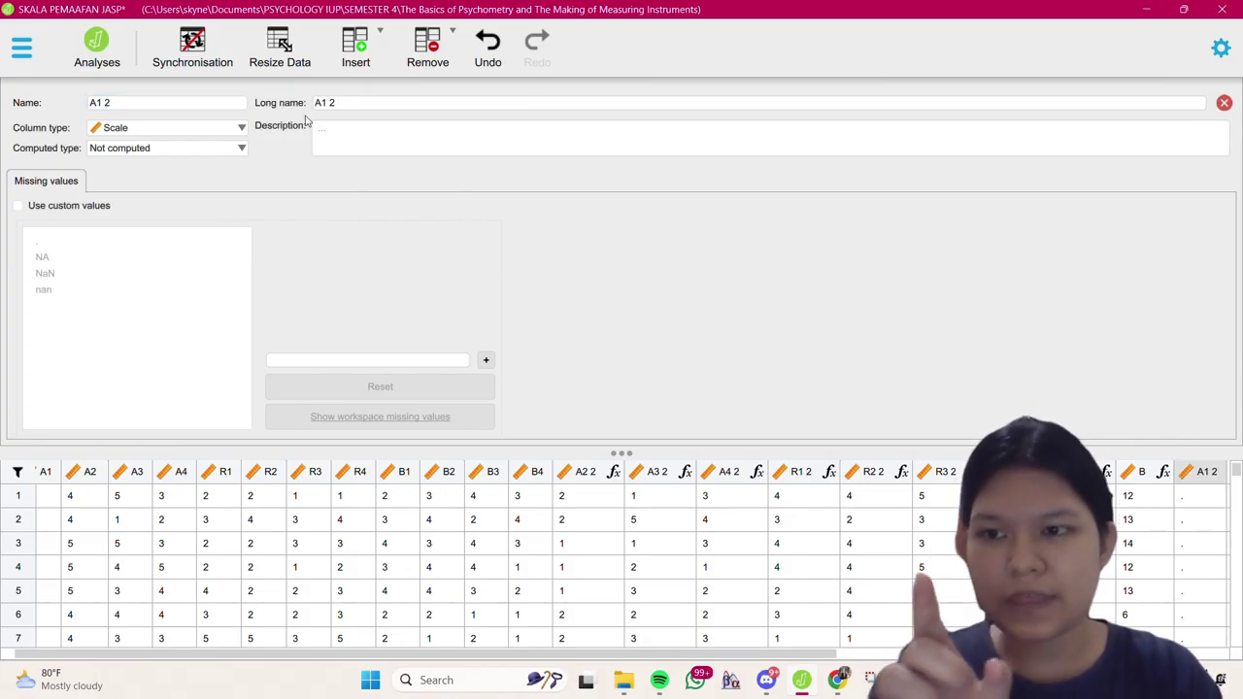
left_click(366, 137)
type("AVOIDANCE 1 REVERSED")
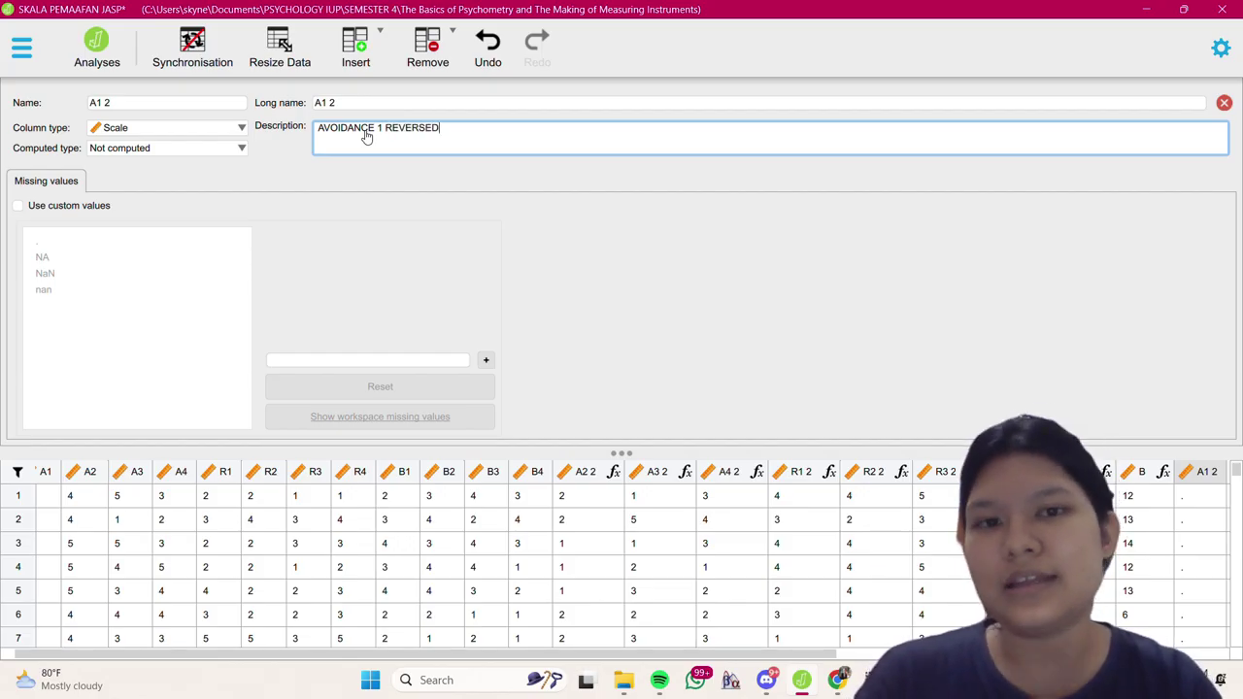
Define column A1 2 as computed with drag-and-drop using the formula 6 − A1, and compute it
left_click(221, 153)
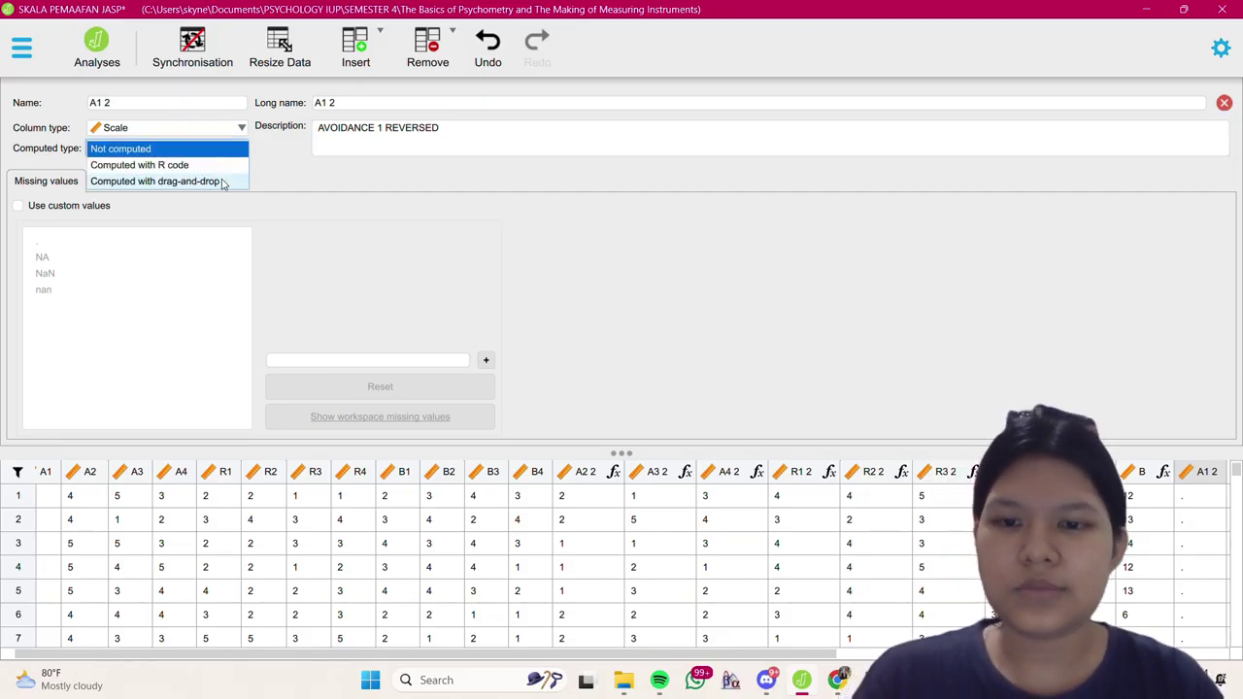
left_click(223, 182)
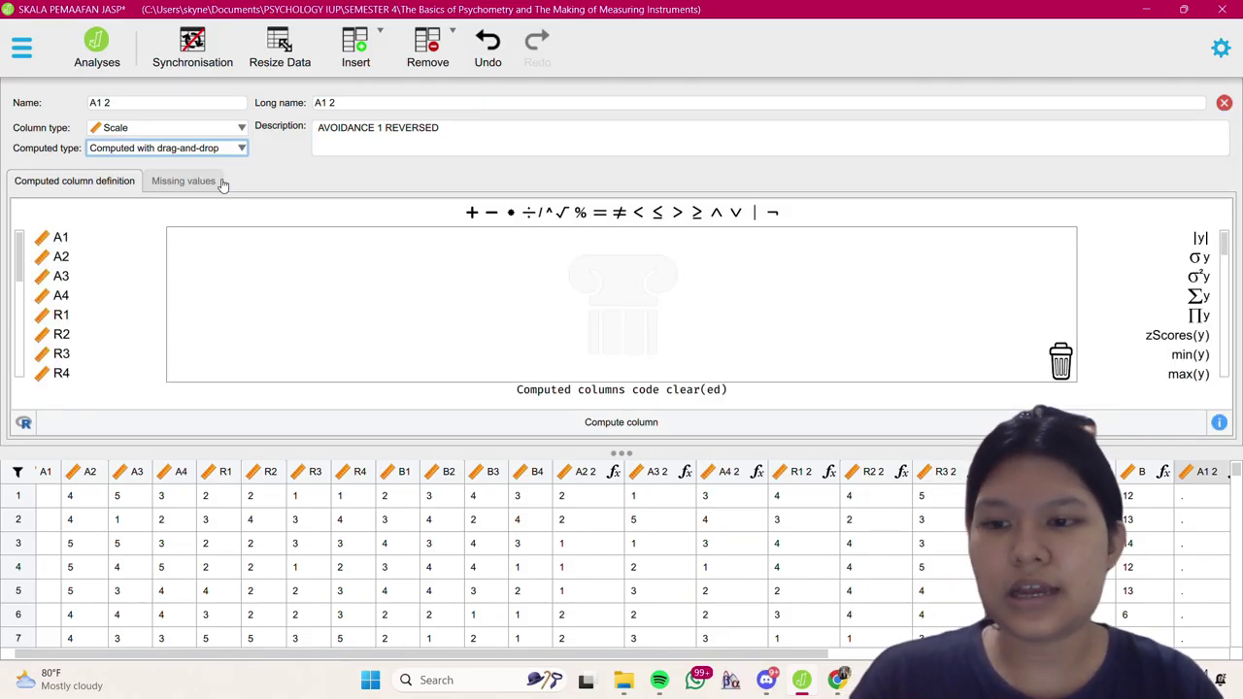
left_click(493, 213)
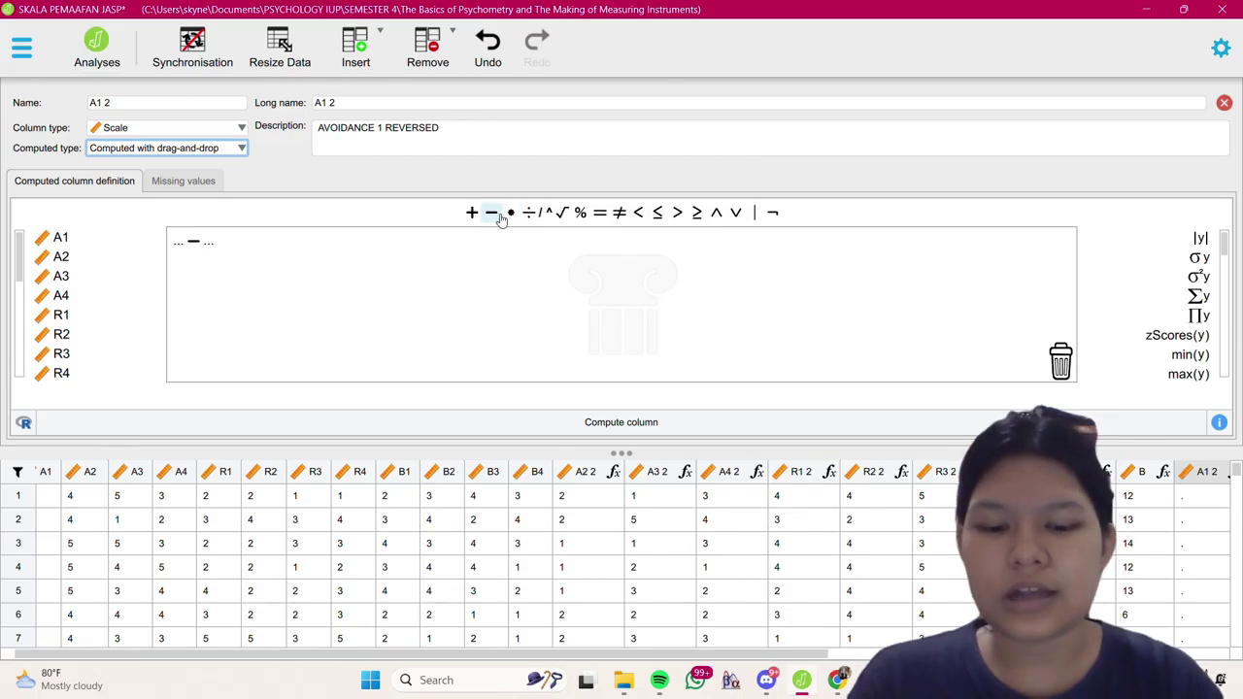
left_click(180, 247)
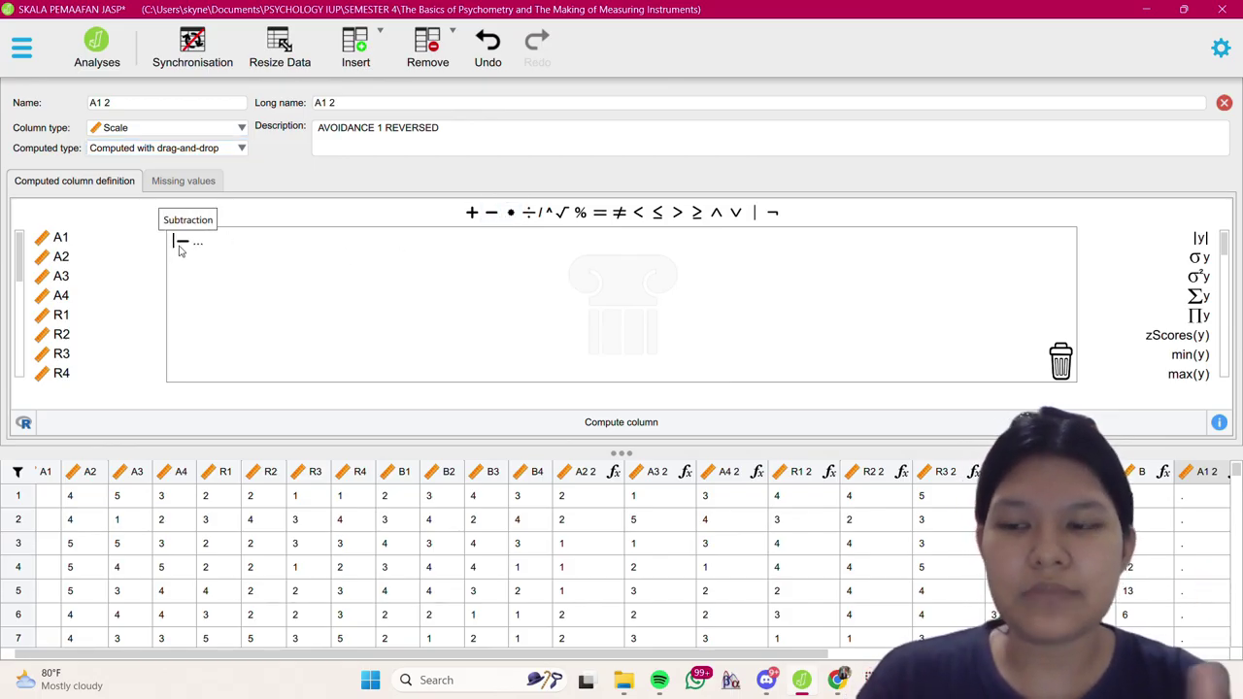
type("6")
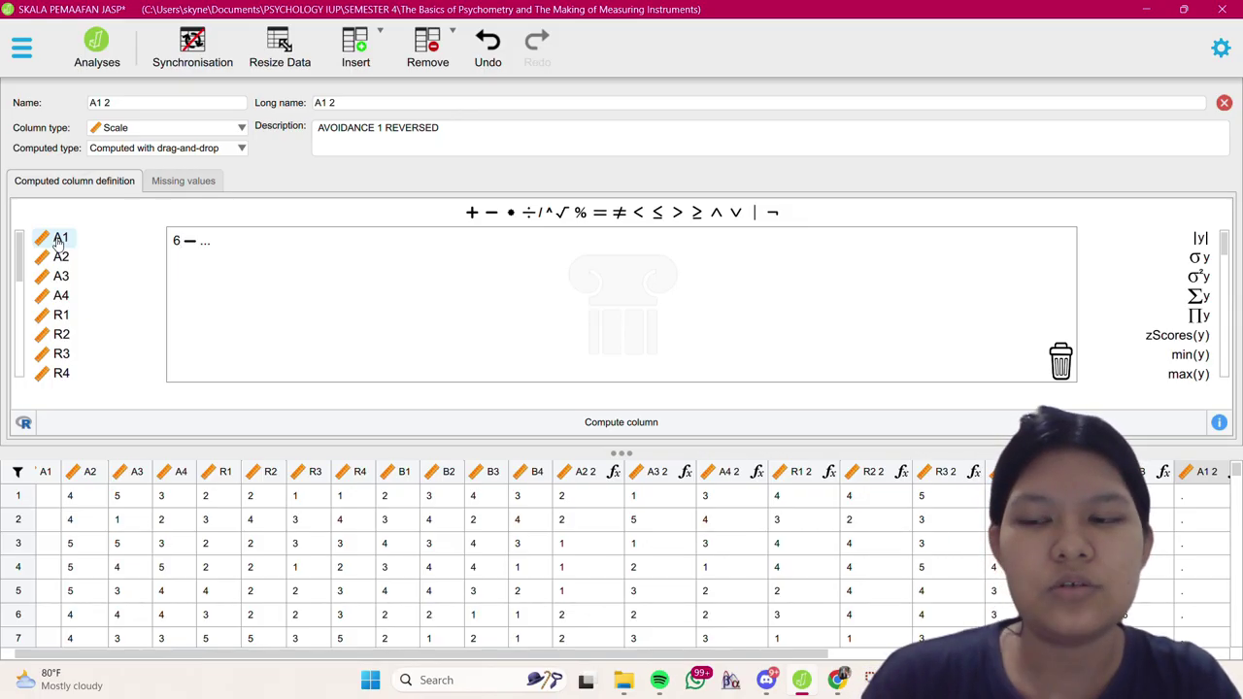
left_click_drag(59, 242, 202, 247)
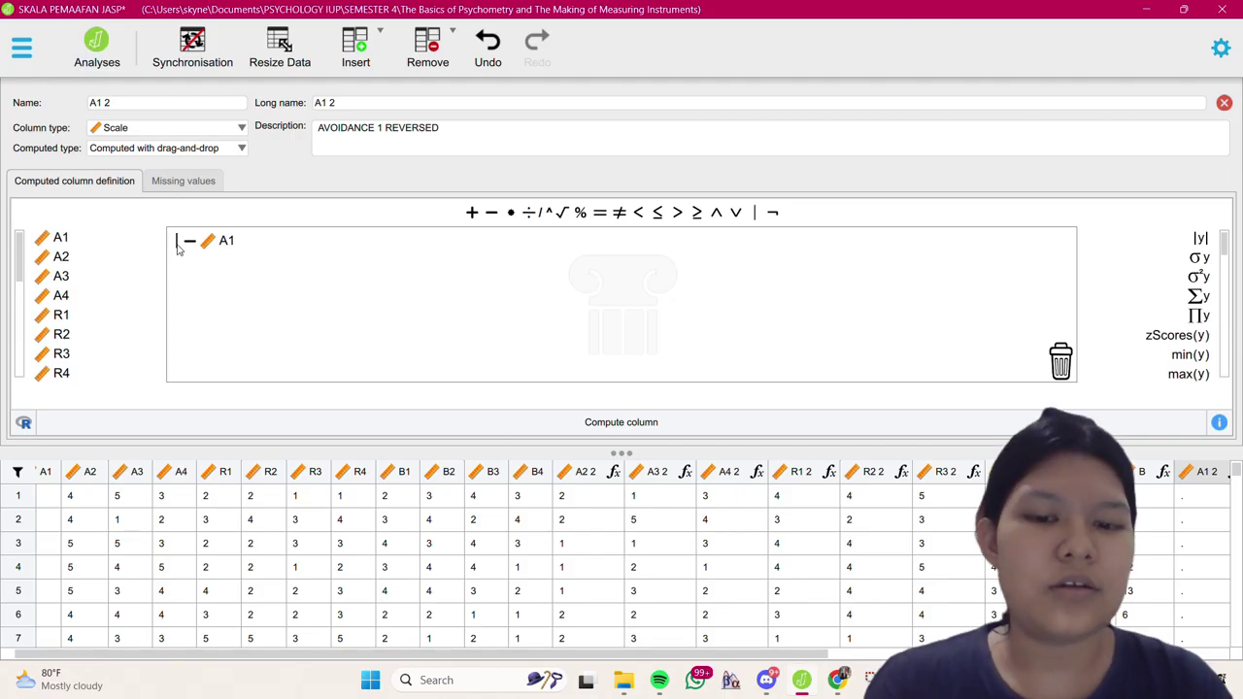
type("6")
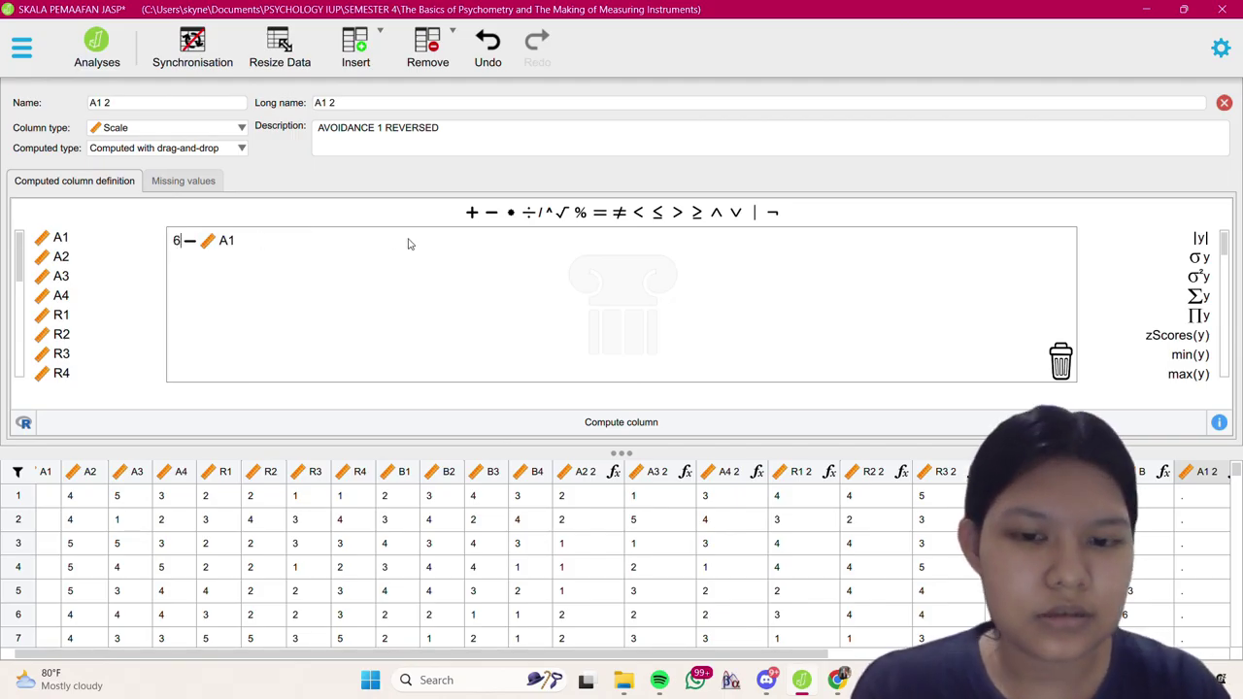
left_click(680, 429)
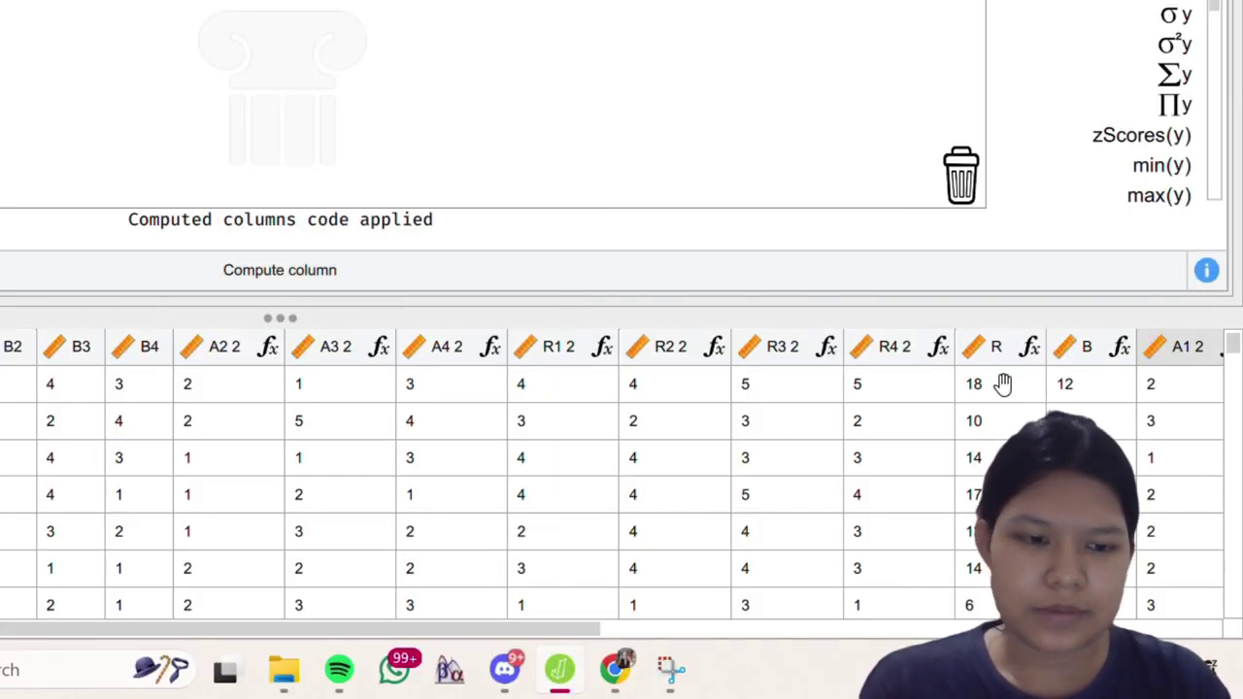
Add a new column named "A" after A1 2 with the description "TOTAL AVOIDANCE"
scroll(1087, 495, "right", 2)
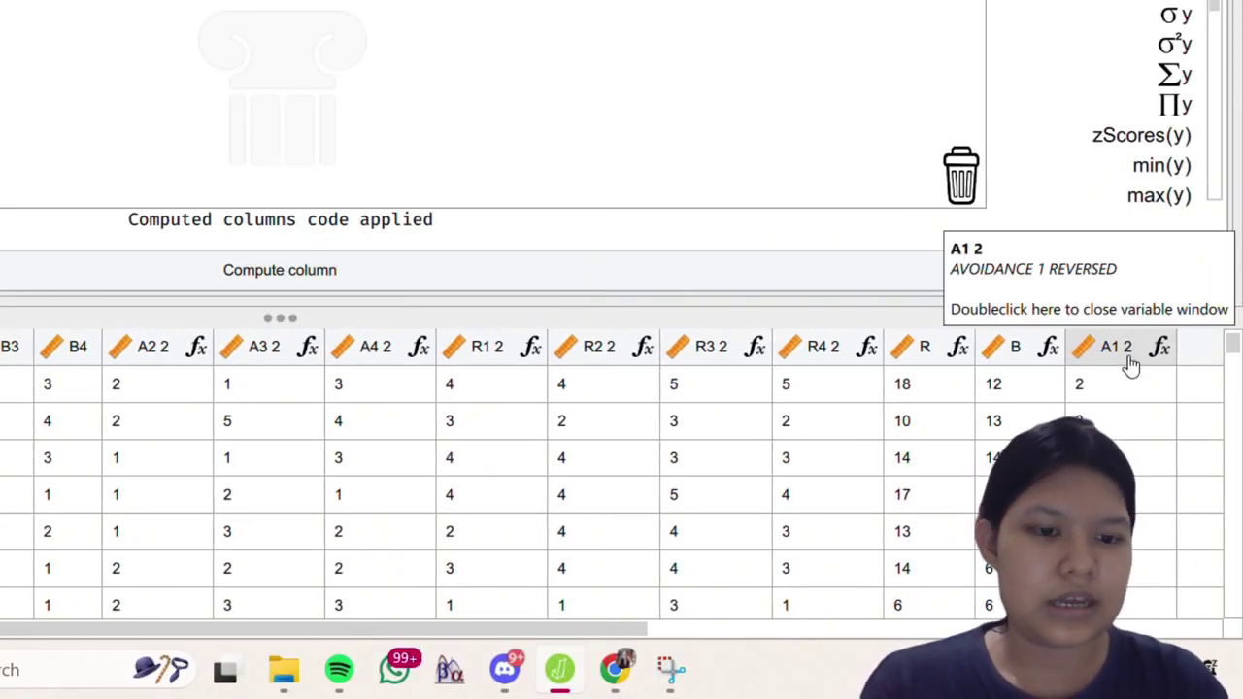
scroll(1112, 369, "right", 3)
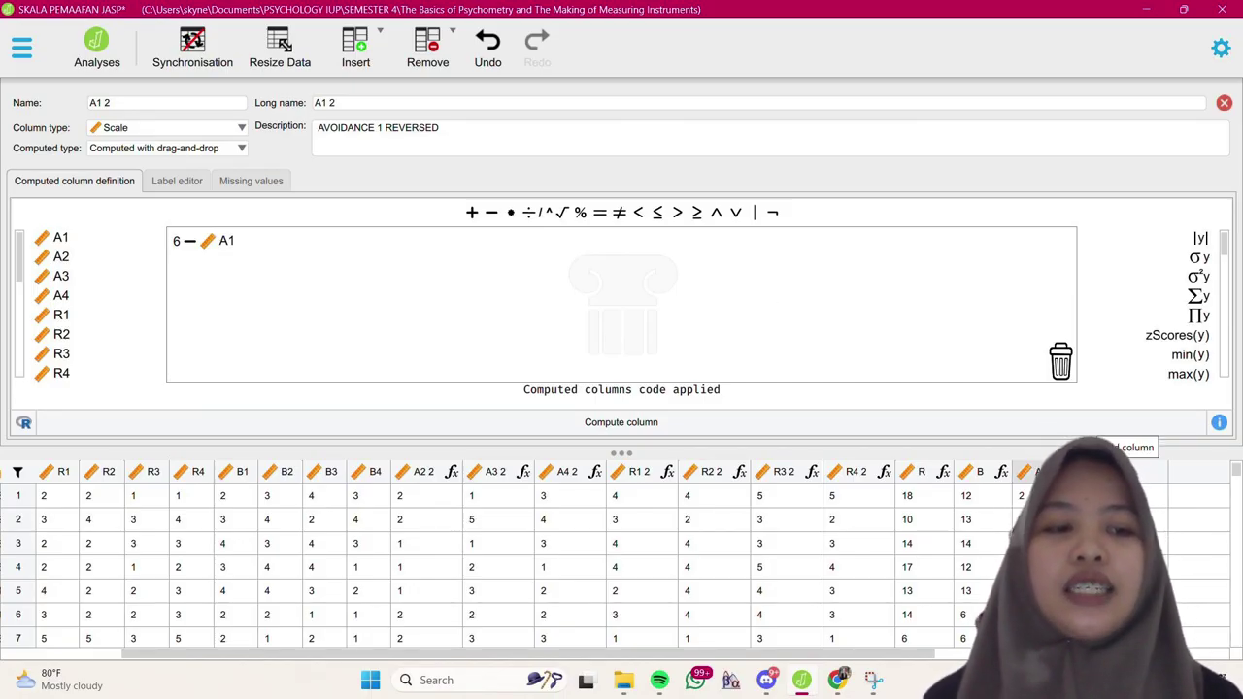
left_click(1126, 472)
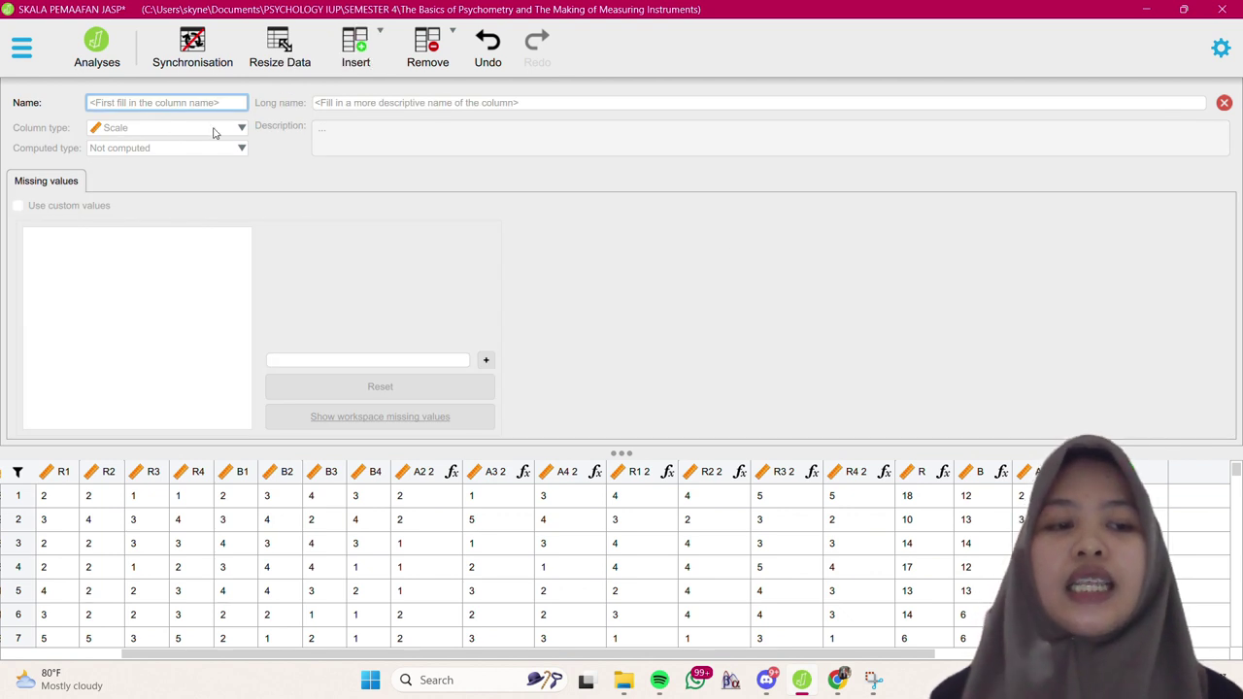
type("A")
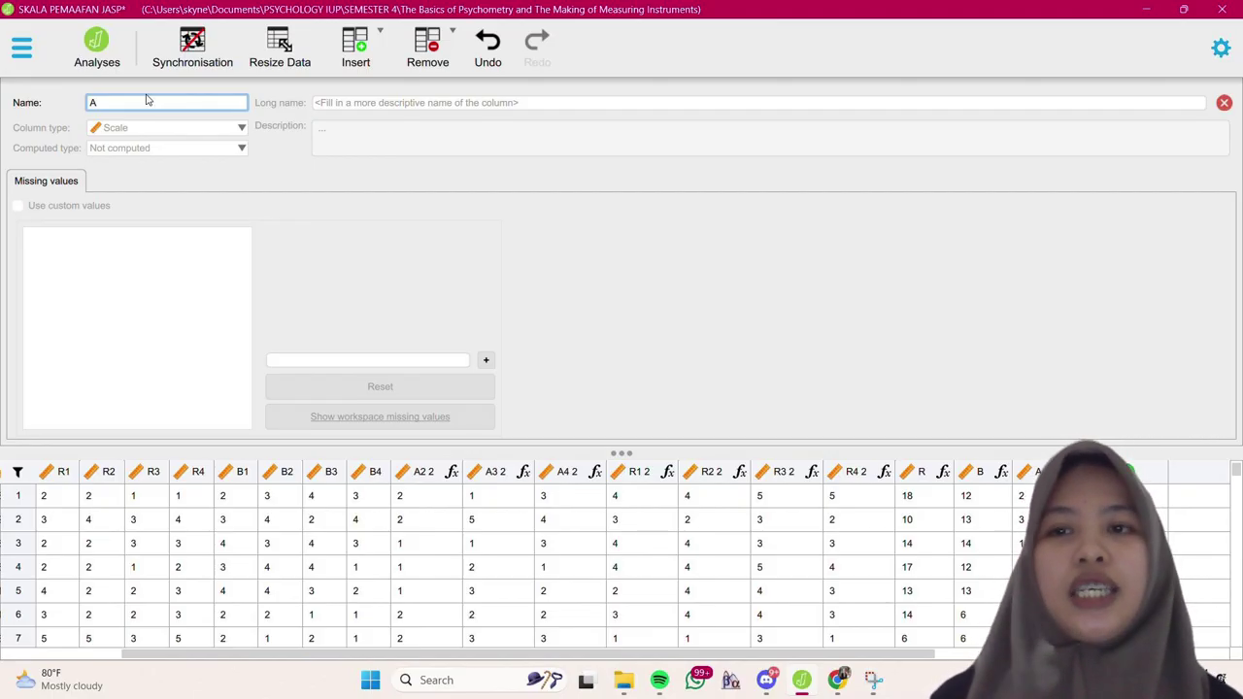
key("Return")
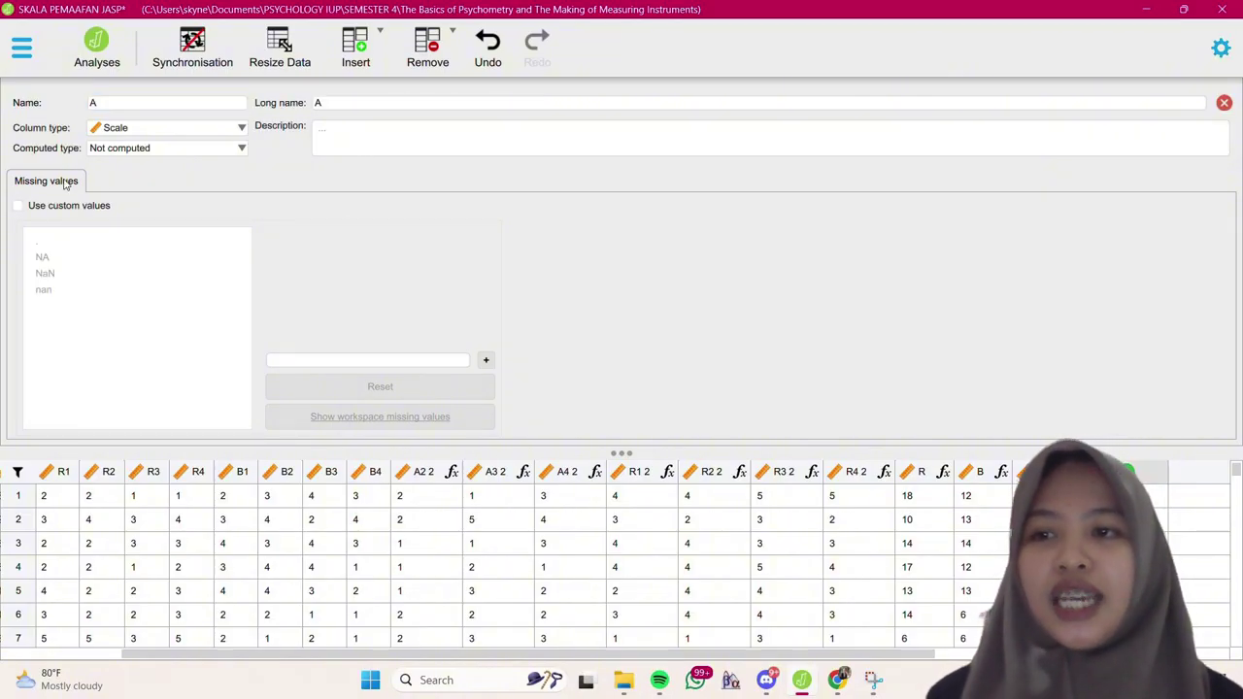
left_click(366, 140)
type("TOTAL")
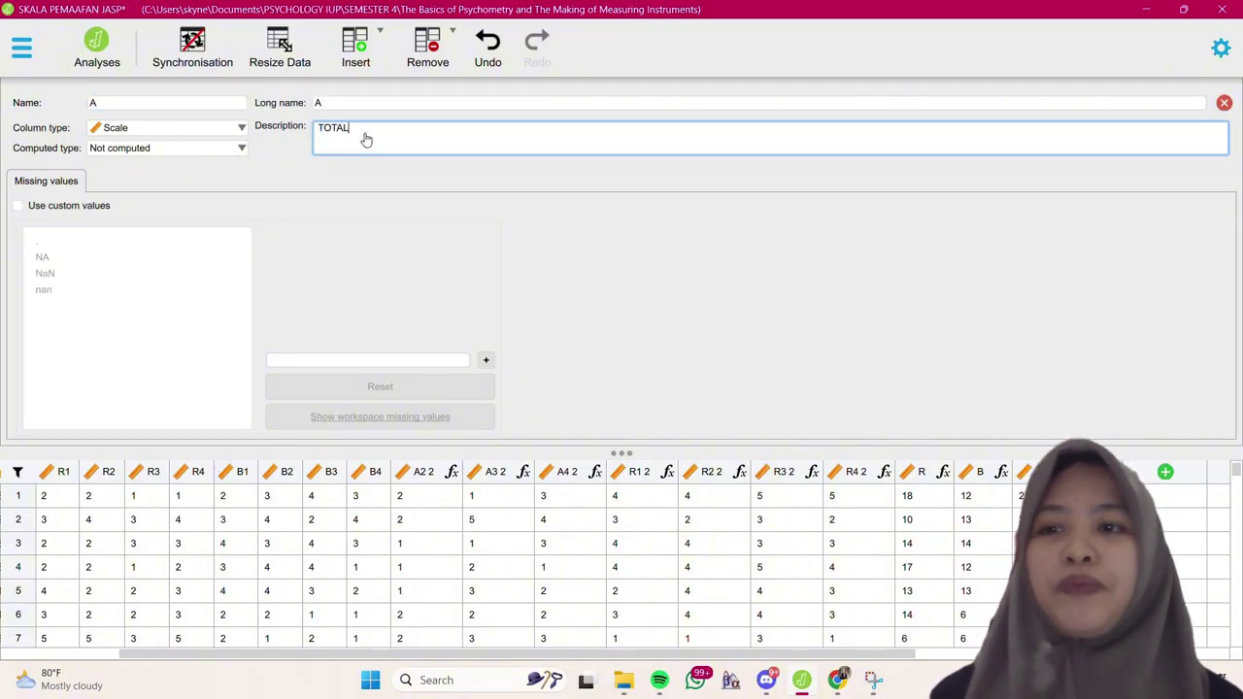
type(" AVOIDANCE")
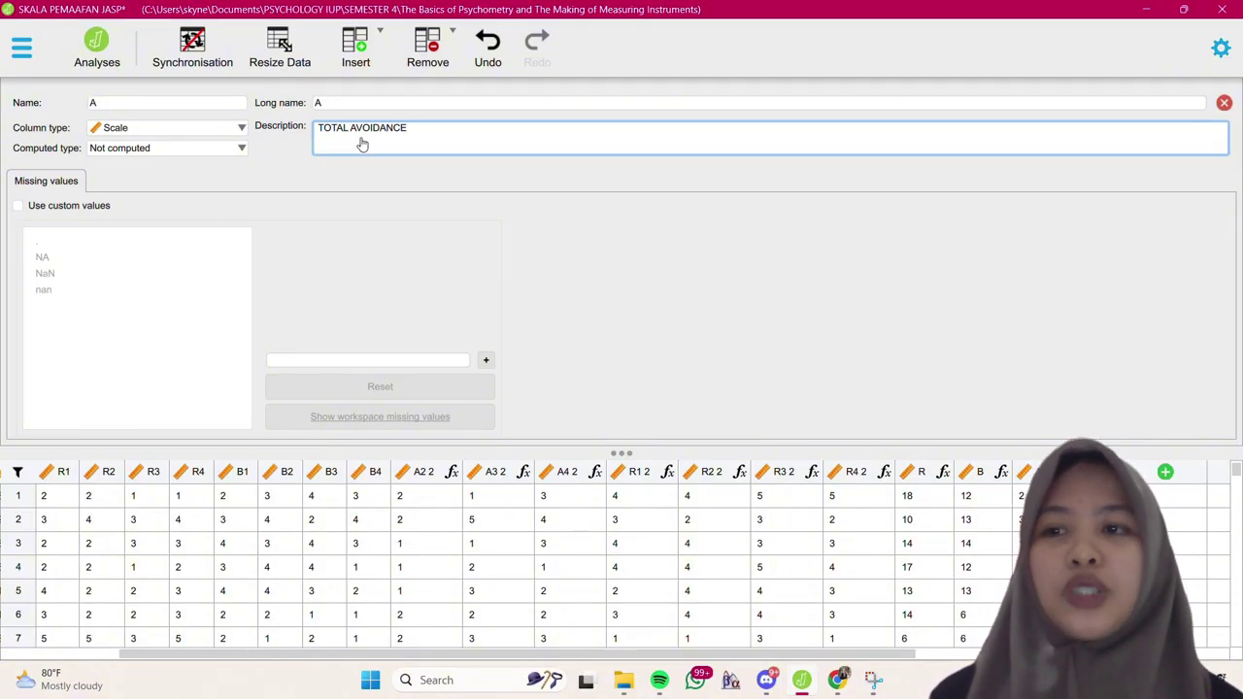
Define column A as computed with R code "A1 2 + A2 2 + A3 2 + A4 2" and compute it
left_click(235, 149)
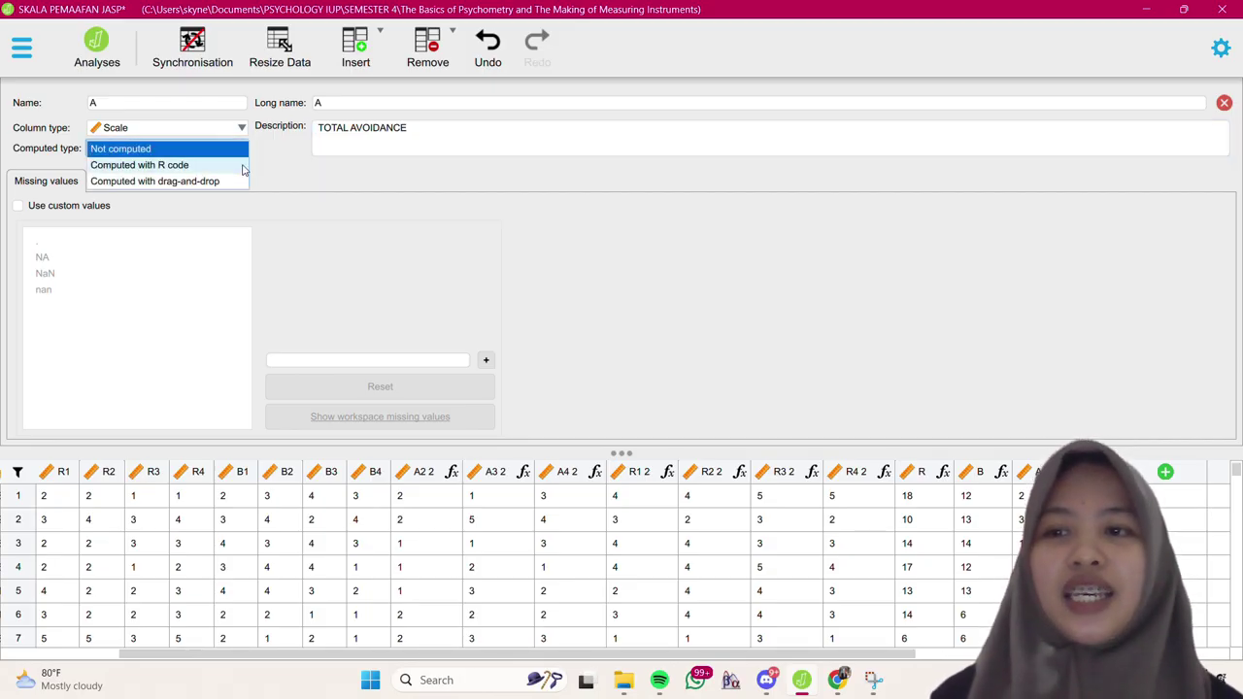
left_click(242, 166)
left_click(233, 216)
type("A1 2")
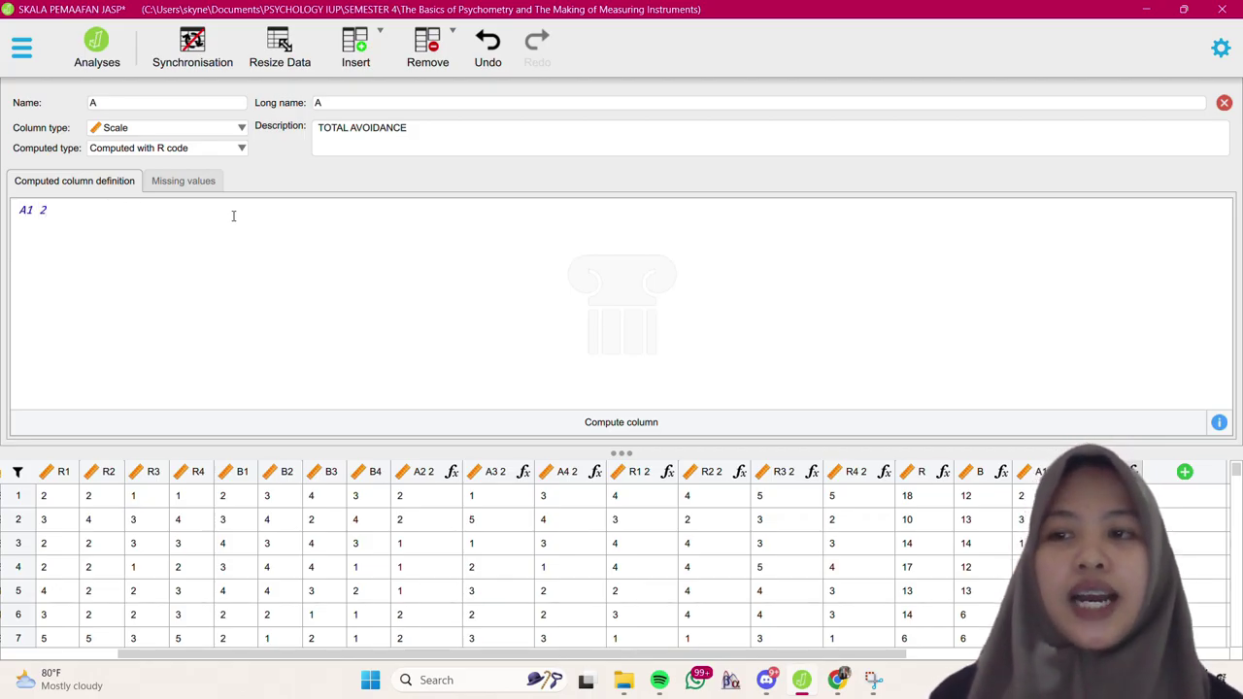
type(" + A2 2")
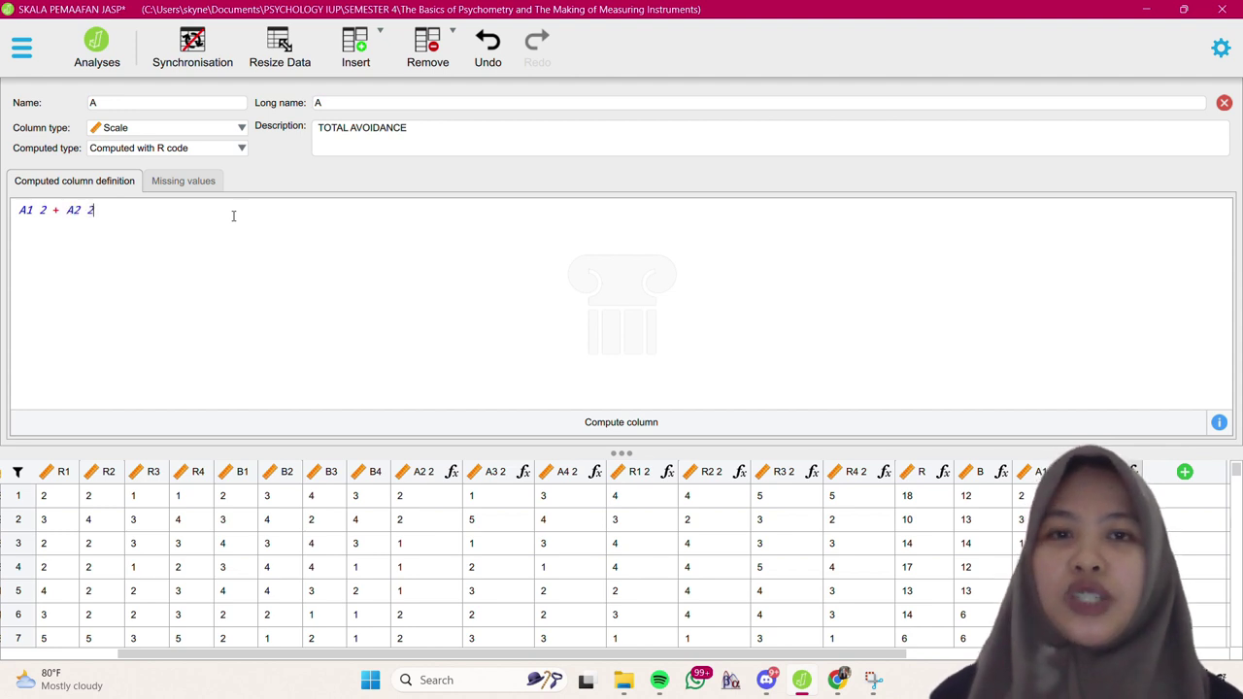
type(" + A")
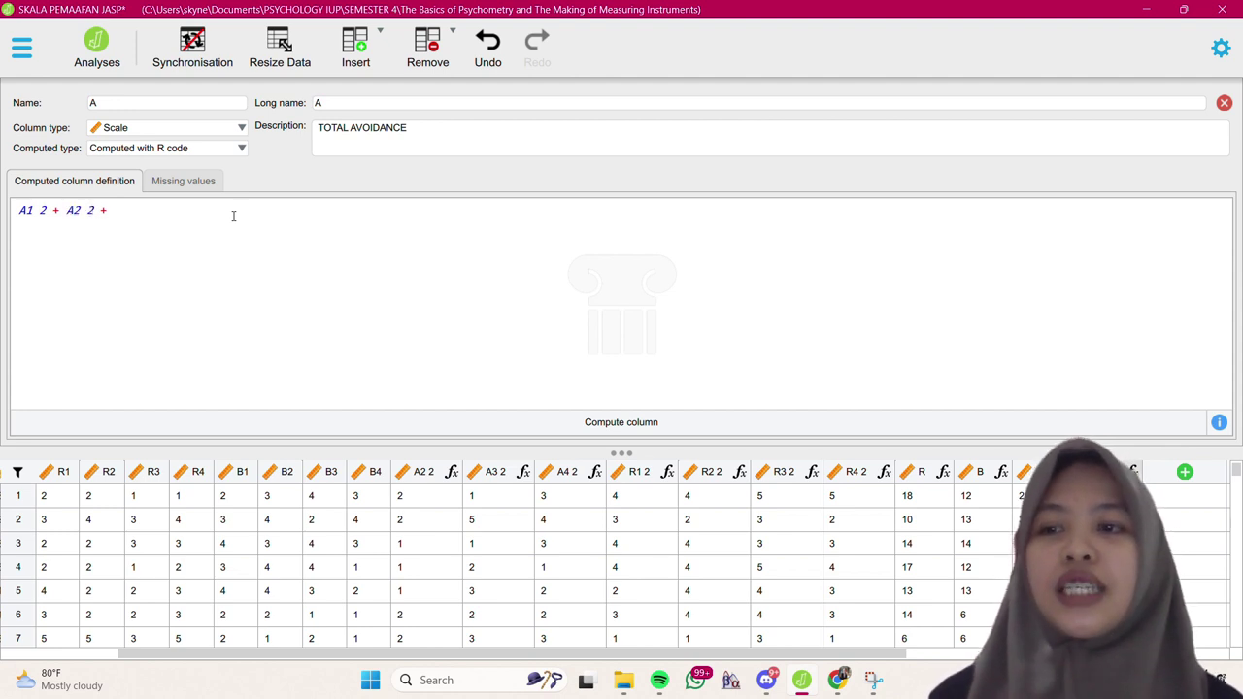
type("3")
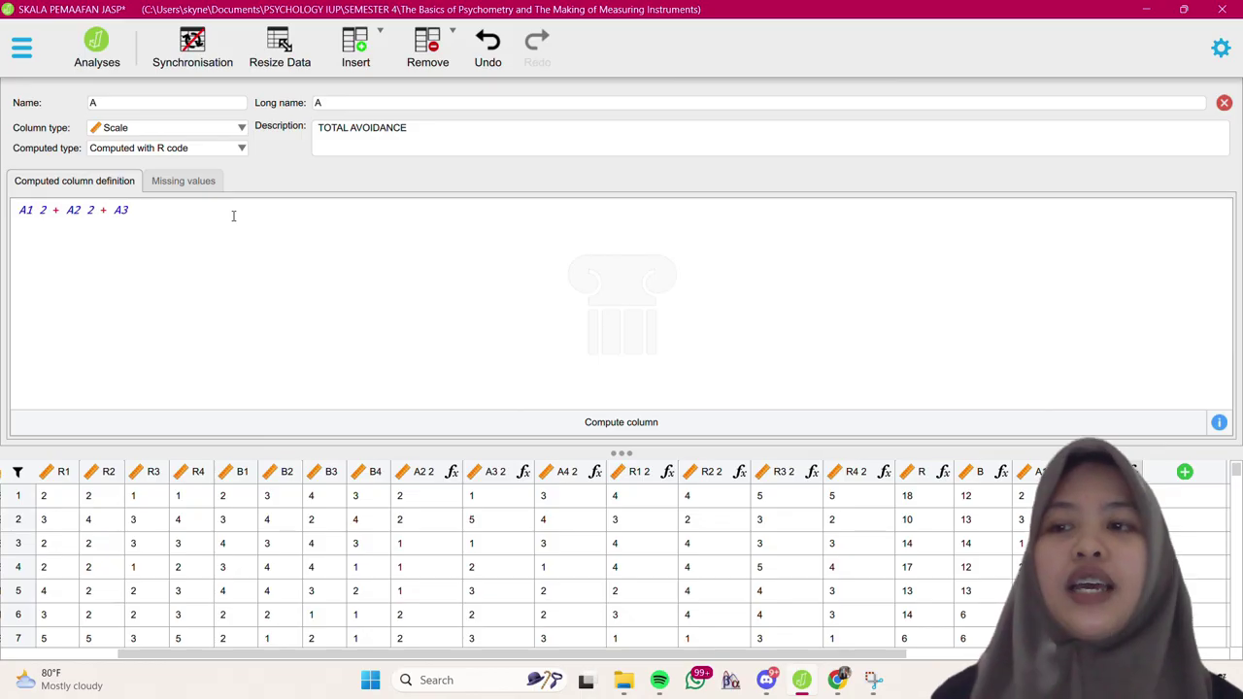
type(" 2 + A4 2")
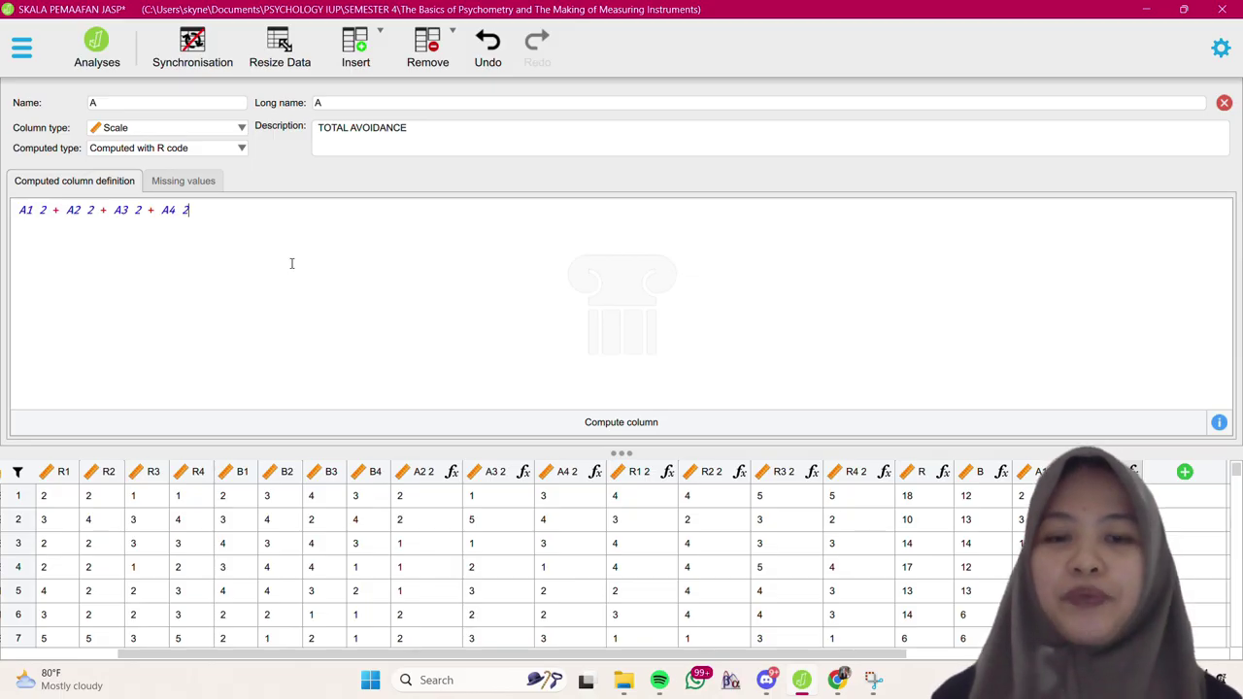
left_click(622, 424)
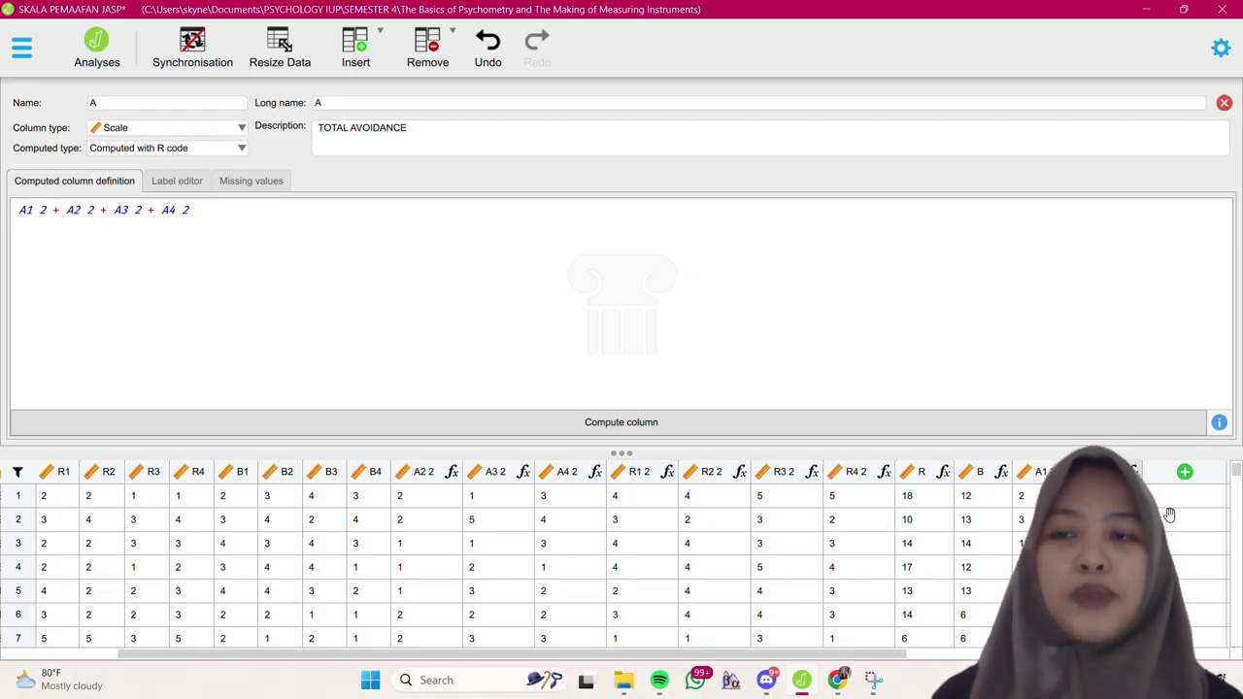
Add a new column named "SKALA" with the description "TOTAL SKALA"
left_click(1184, 472)
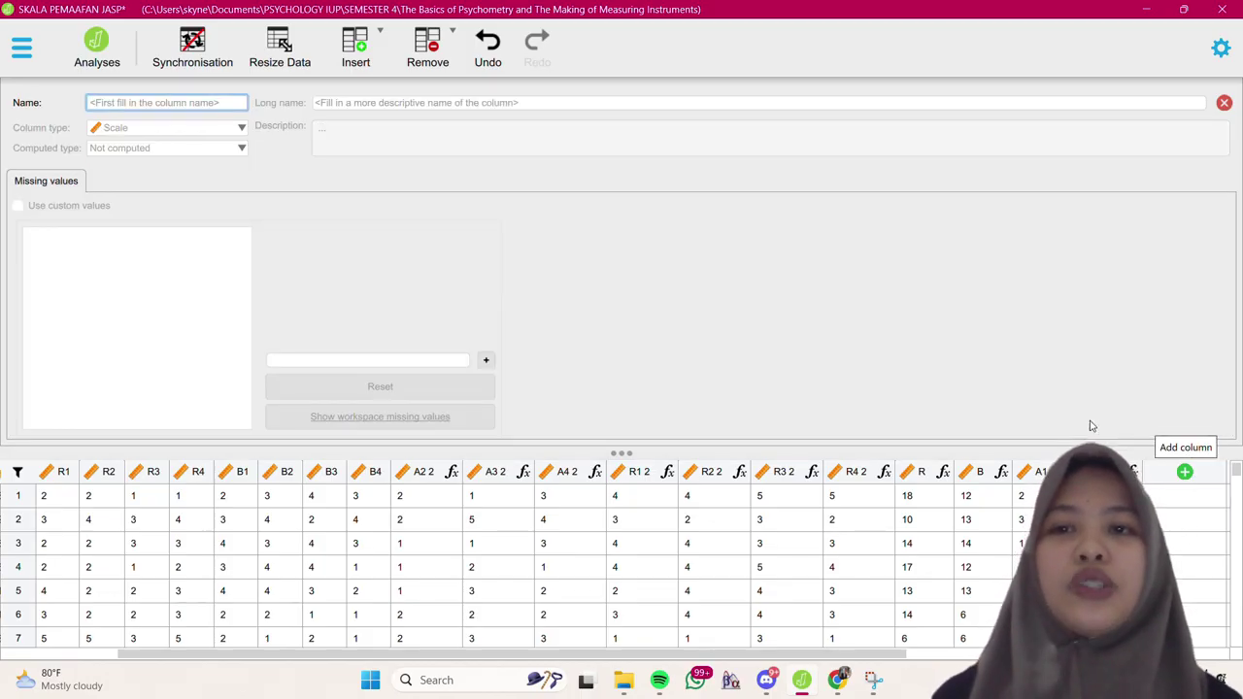
type("SKALA")
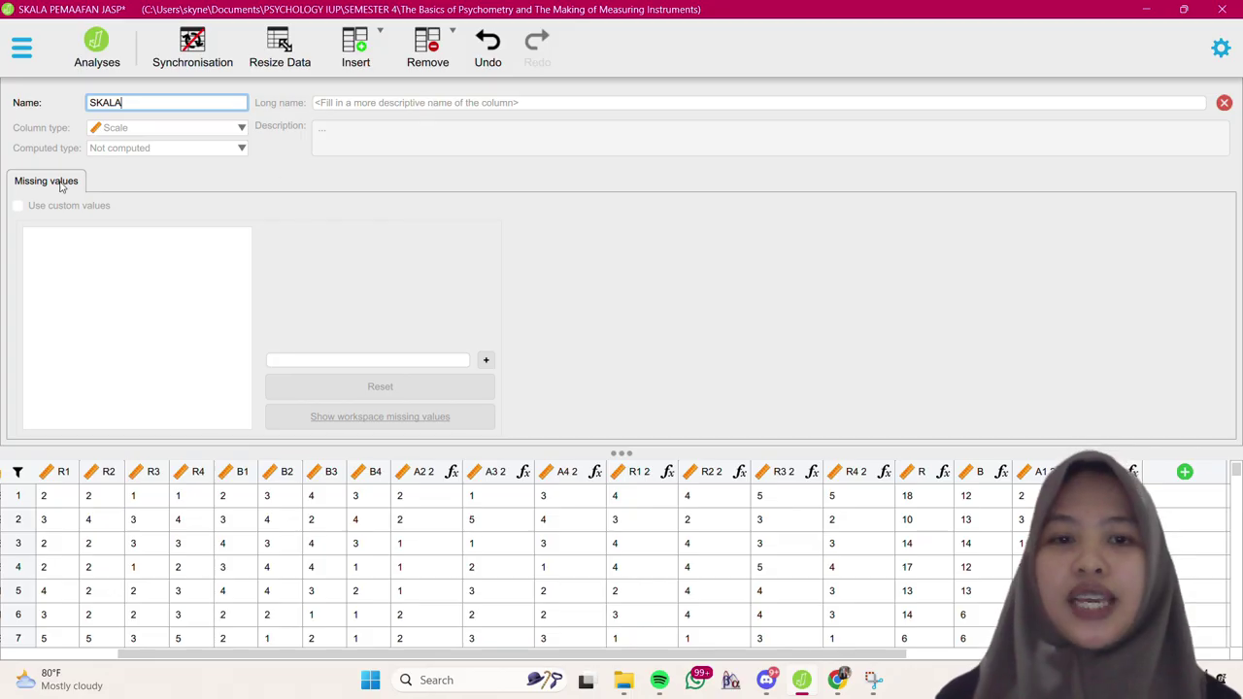
left_click(330, 134)
type("T")
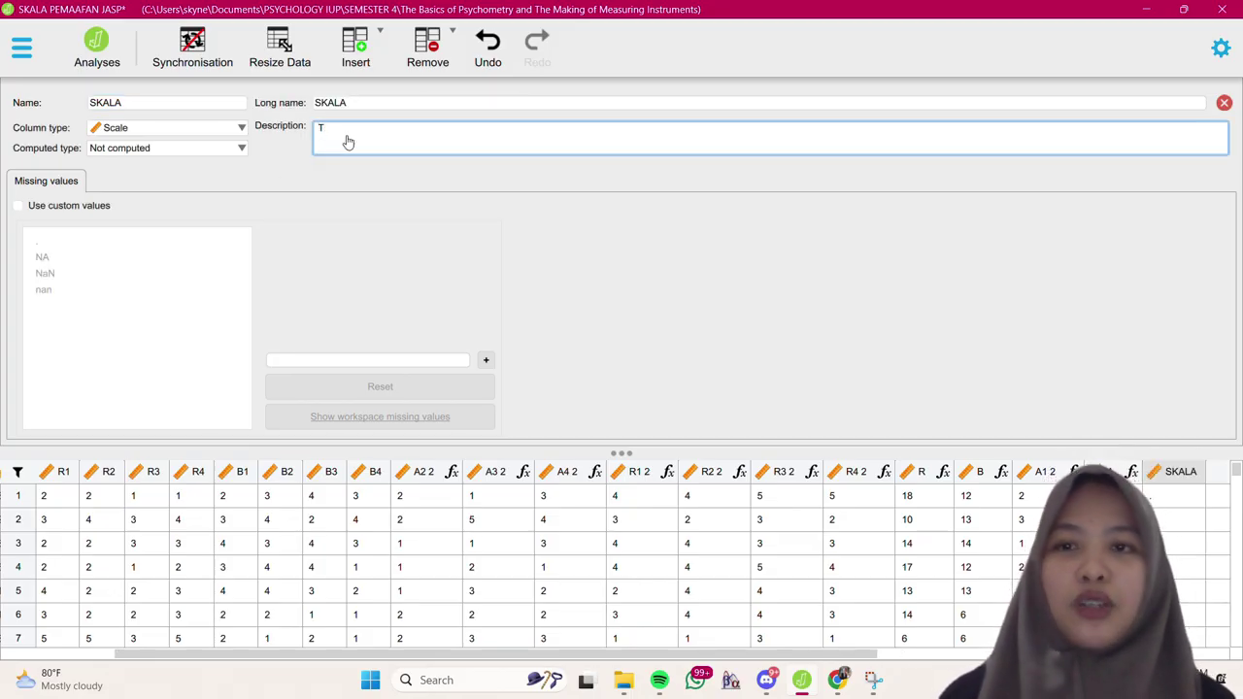
type("OTAL SKALA")
Define column SKALA as computed with R code "A + R + B" and compute it
left_click(233, 152)
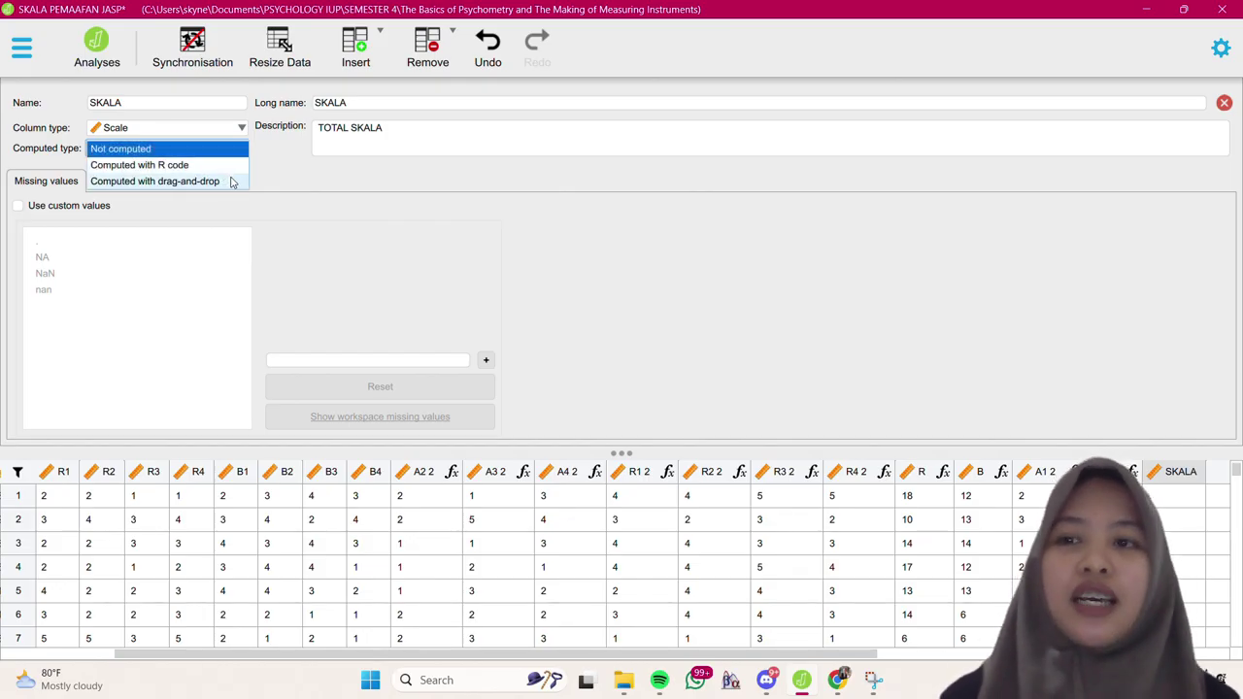
left_click(229, 167)
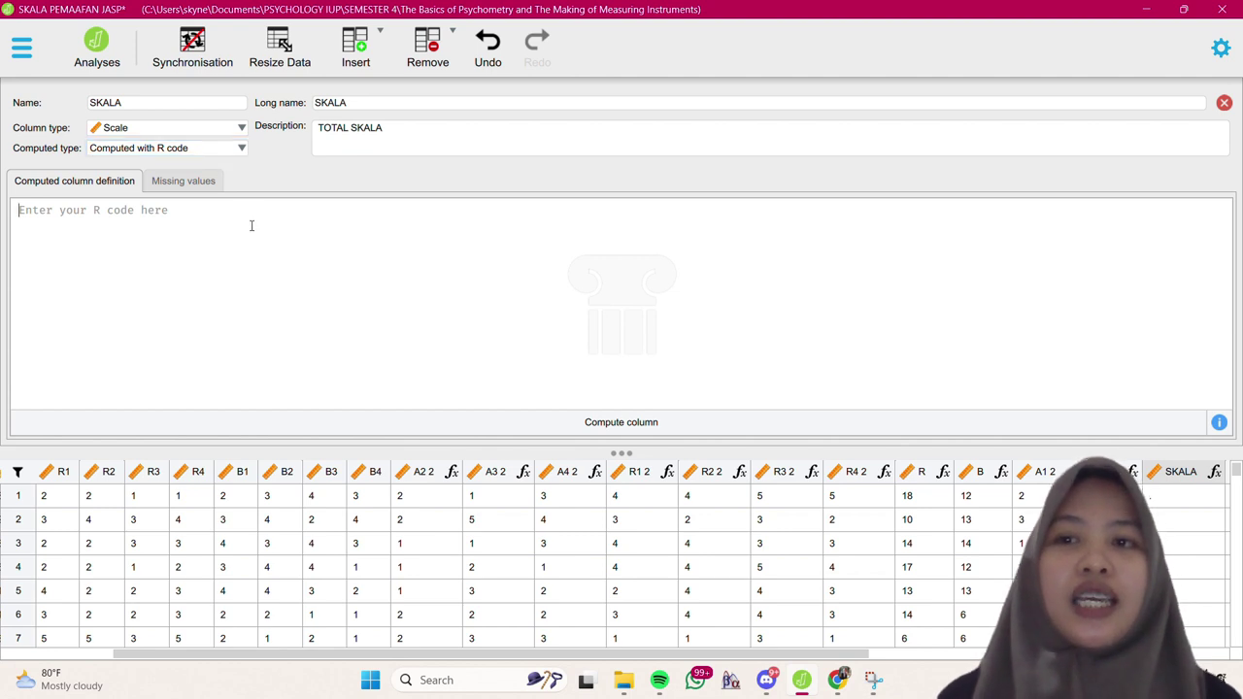
type("A +")
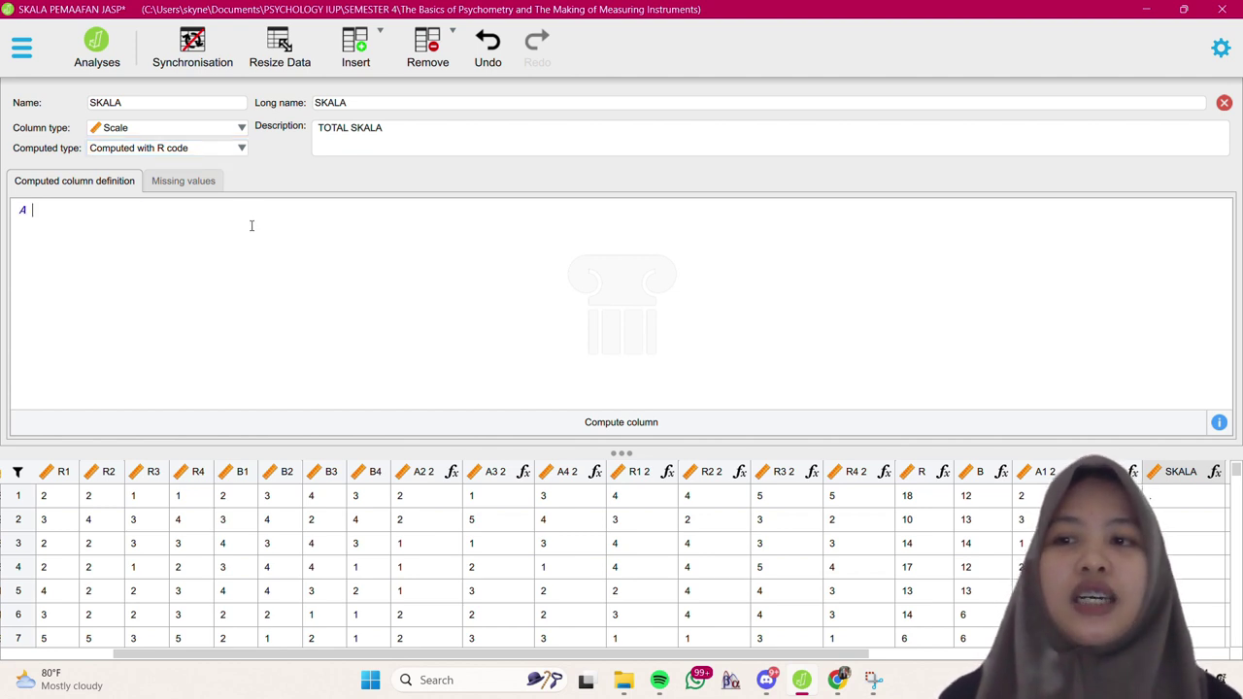
type(" R")
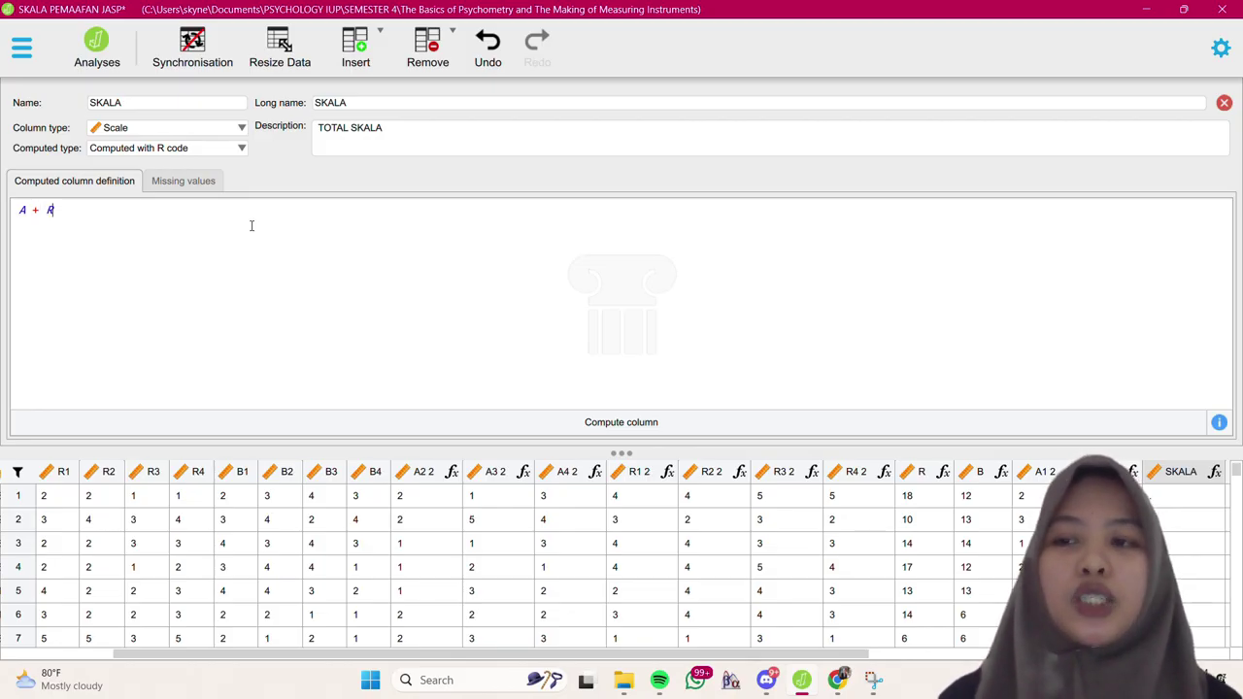
type(" +")
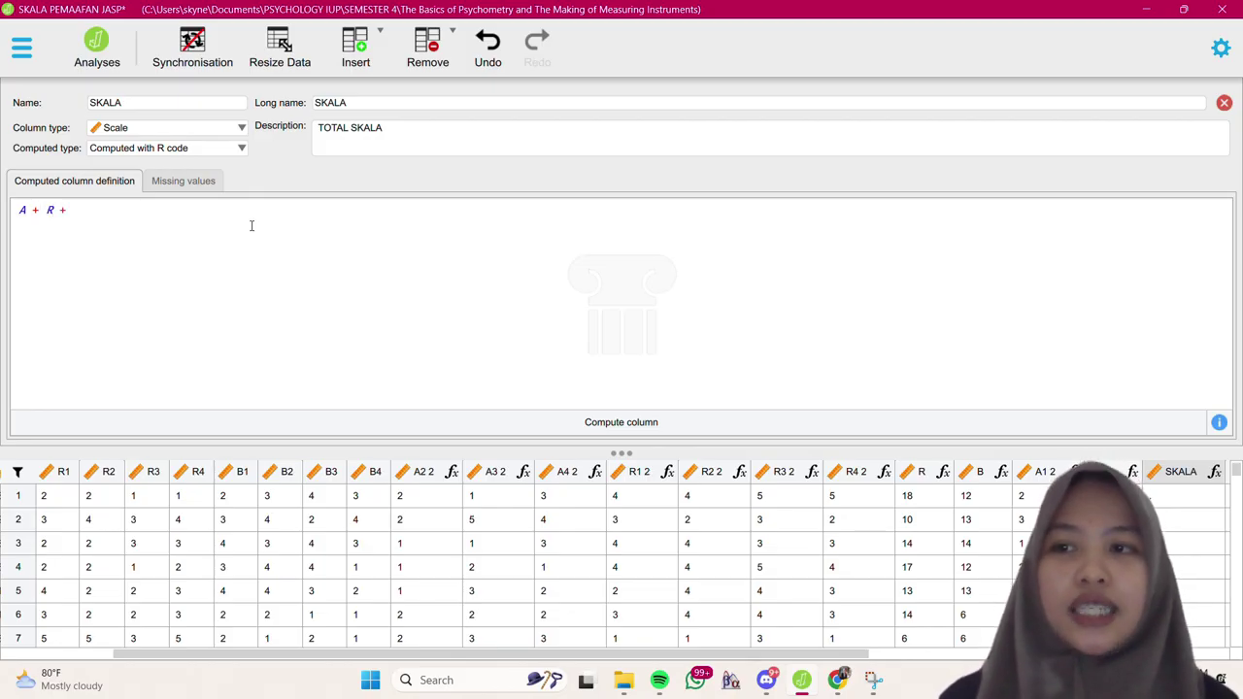
type(" B")
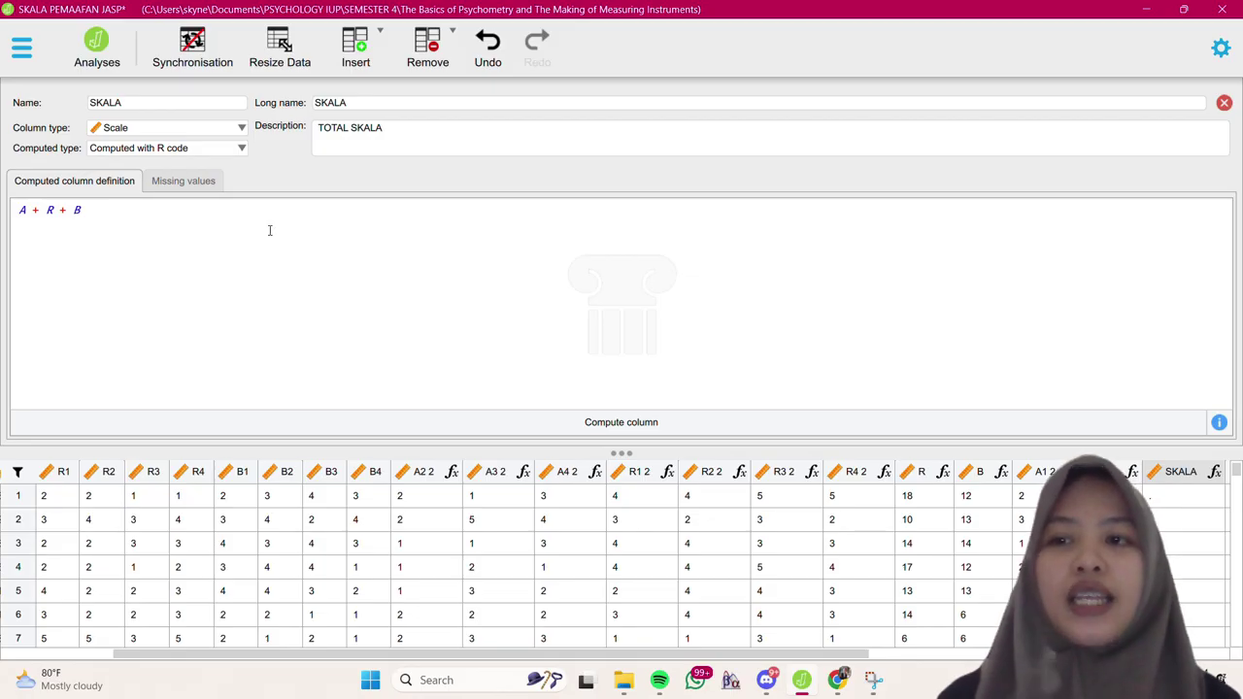
left_click(697, 420)
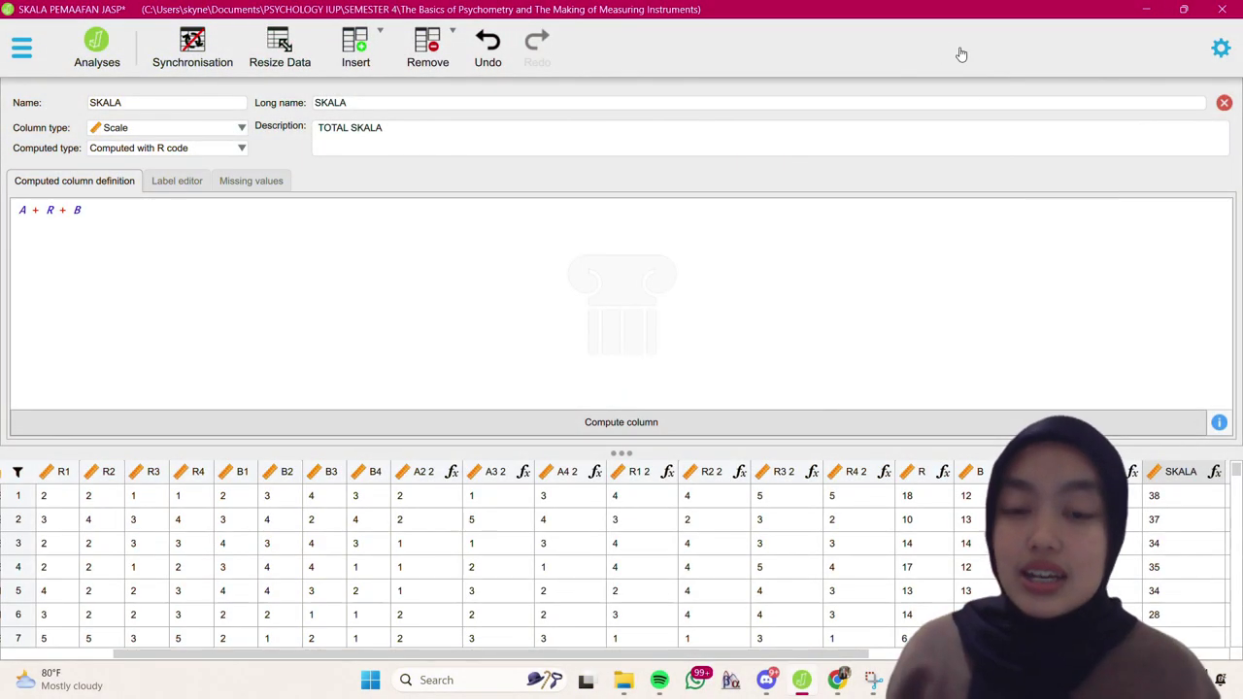
Close the column settings and review the computed subscale and SKALA columns in the data table
left_click(1223, 102)
scroll(917, 325, "left", 2)
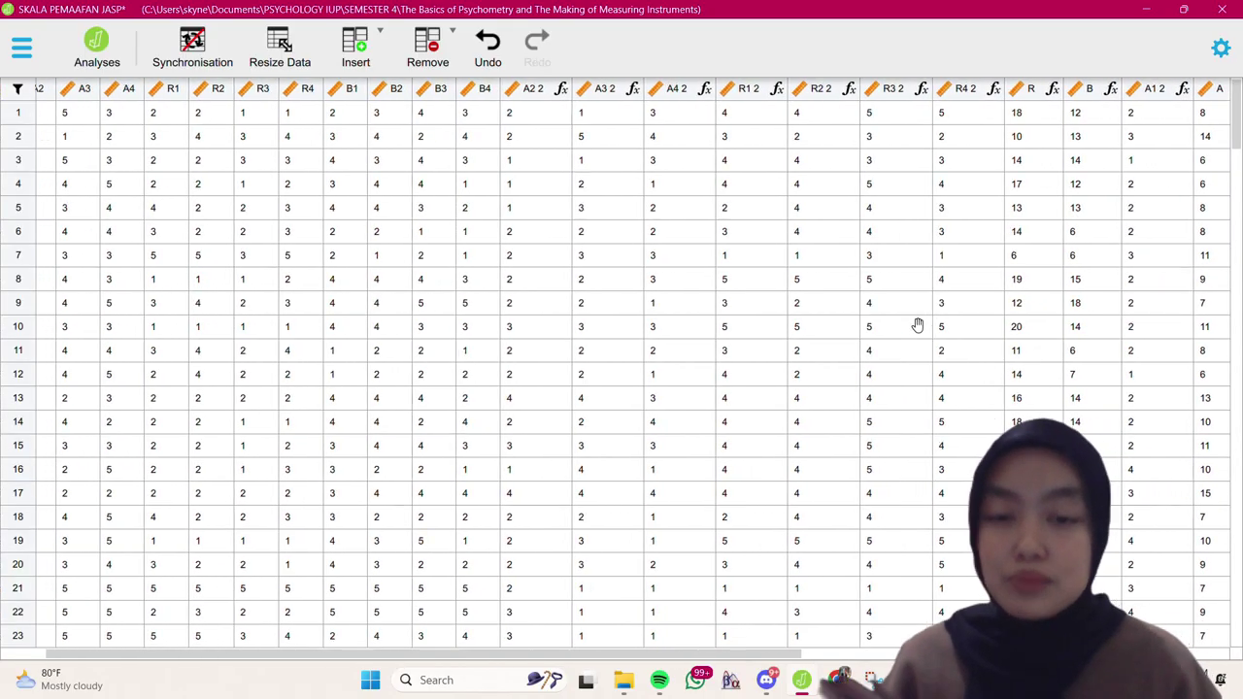
scroll(918, 325, "right", 5)
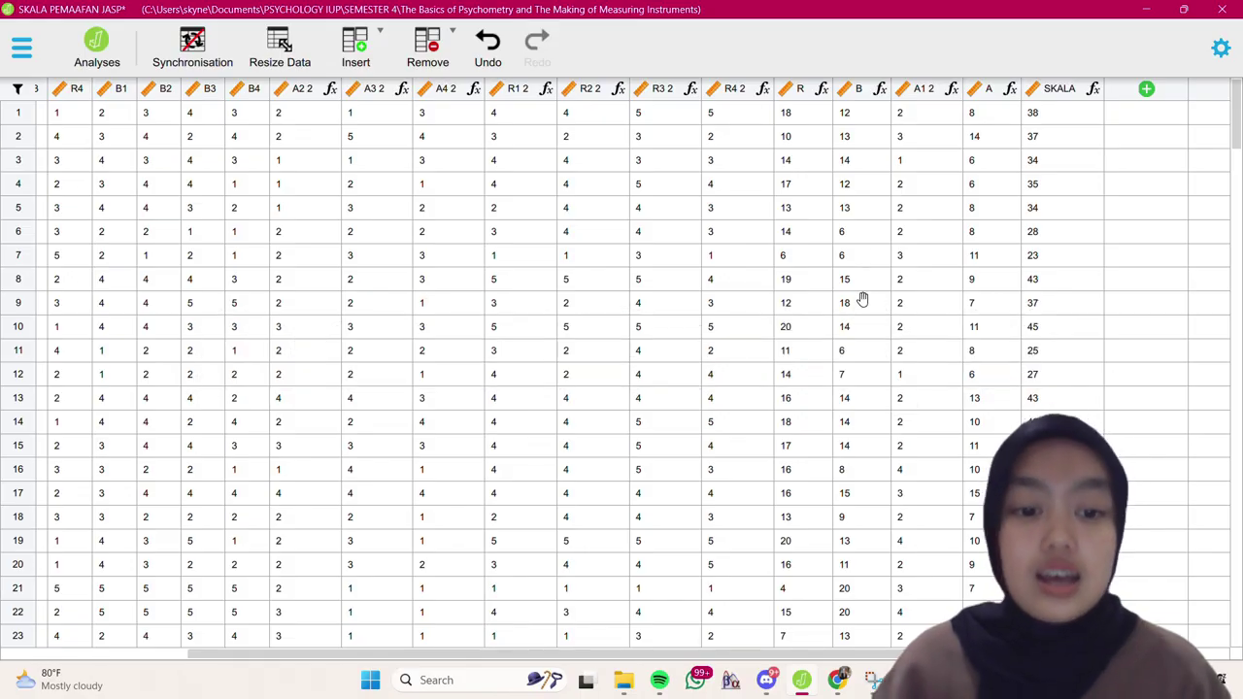
Return to the analyses, add a new Descriptive Statistics analysis and expand its settings
left_click(101, 53)
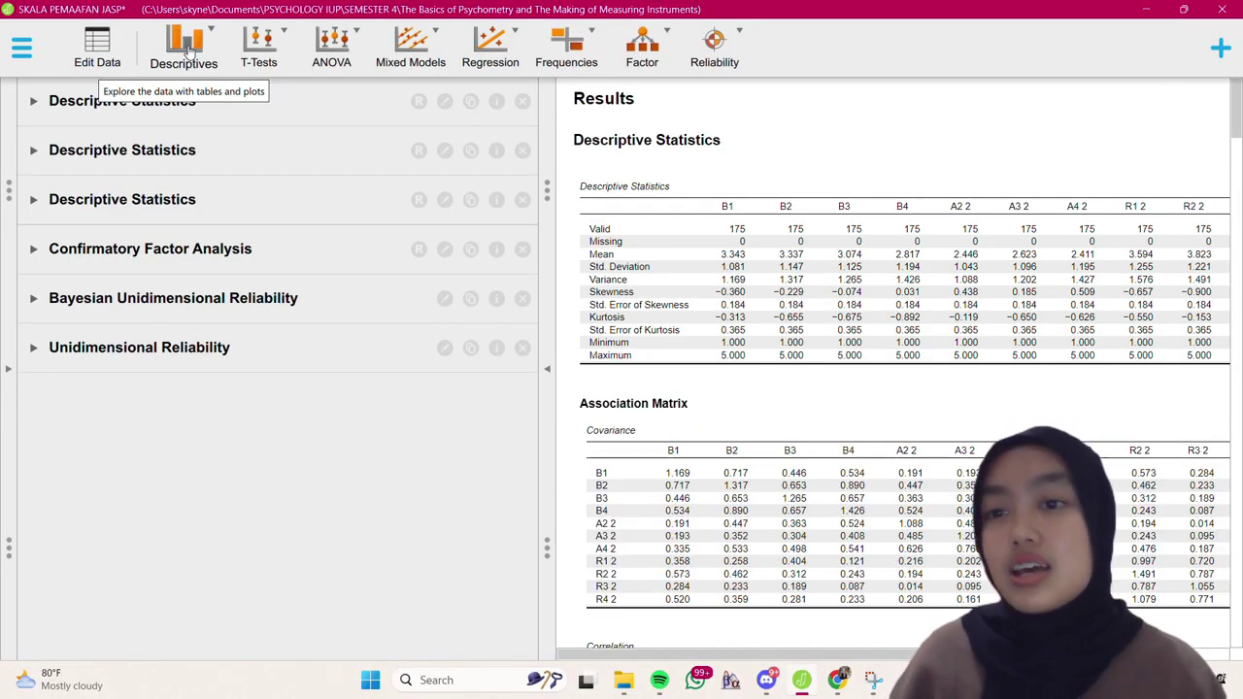
left_click(187, 54)
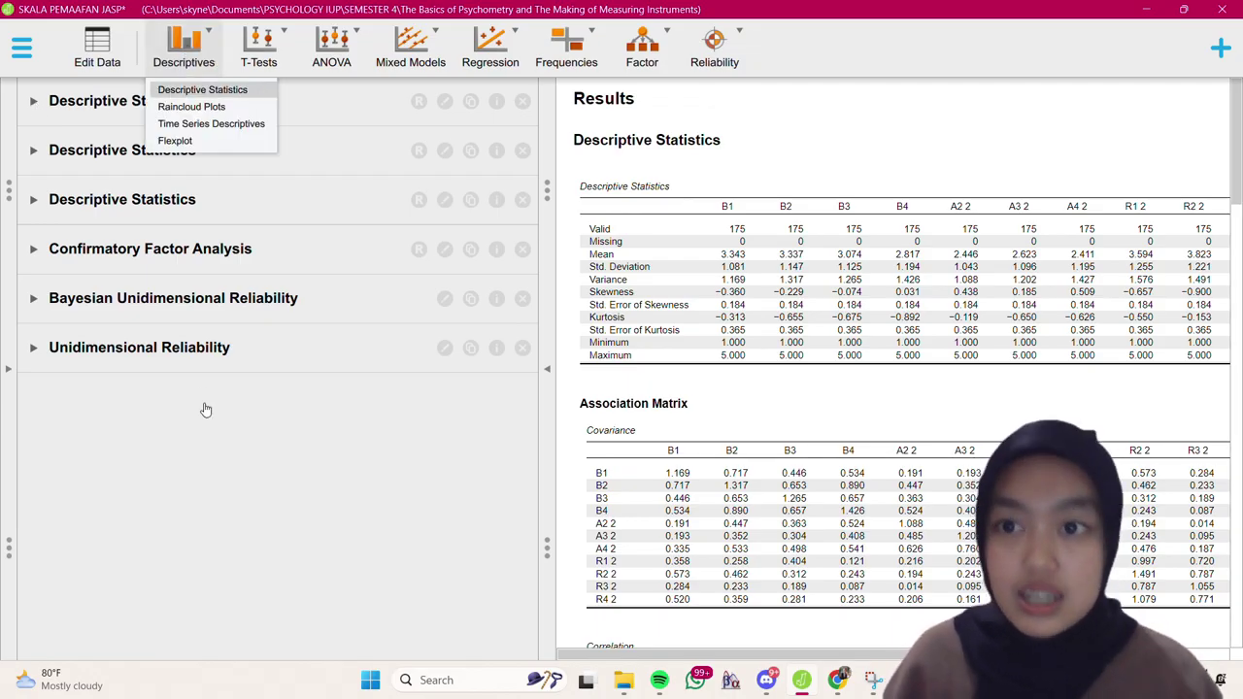
left_click(203, 89)
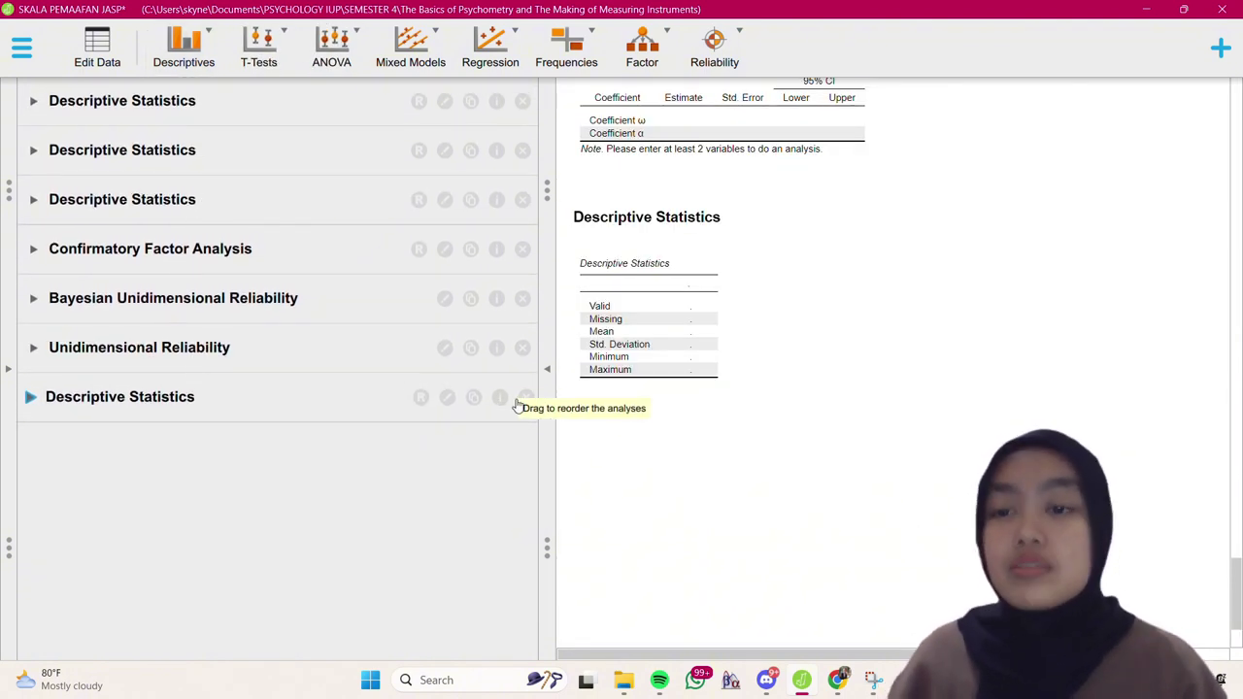
left_click(33, 397)
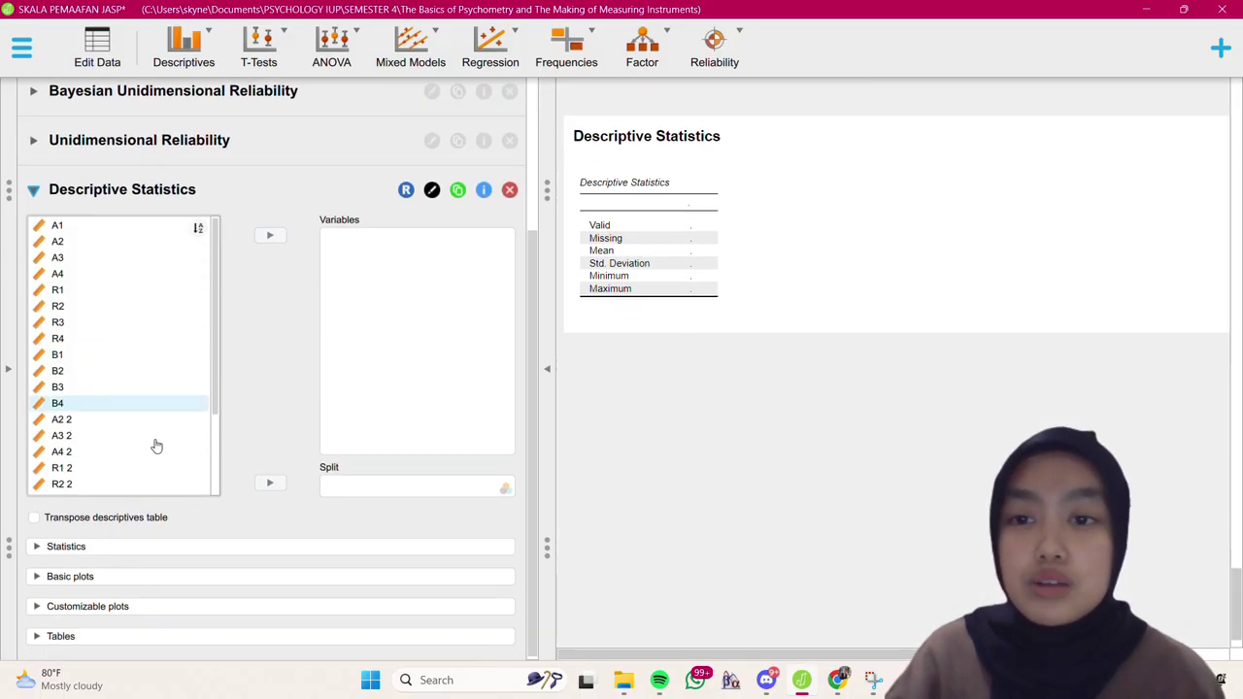
Assign items B1 to B4, A2 2 to A4 2, R1 2 to R4 2 and A1 2 as the analysis variables
left_click(86, 355)
key("shift+Down")
key("shift+Down")
key("shift+Down")
key("shift+Down")
key("shift+Down")
key("shift+Down")
key("shift+Down")
key("shift+Down")
key("shift+Down")
key("shift+Down")
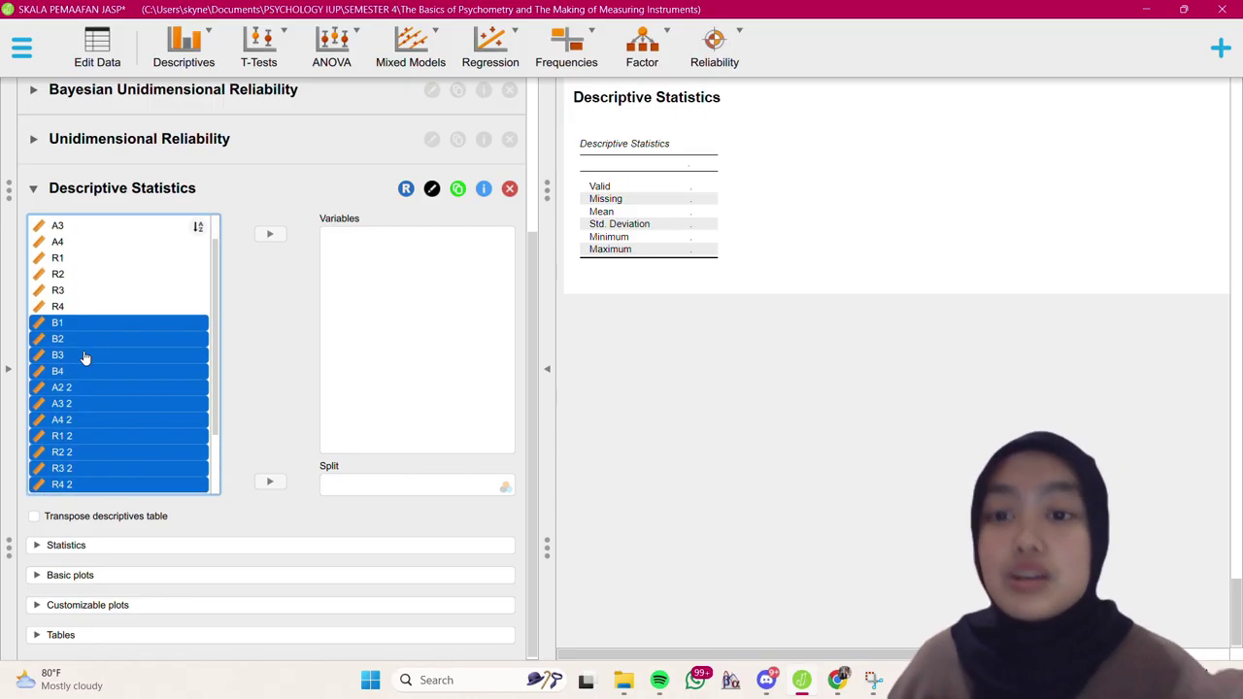
scroll(85, 358, "down", 1)
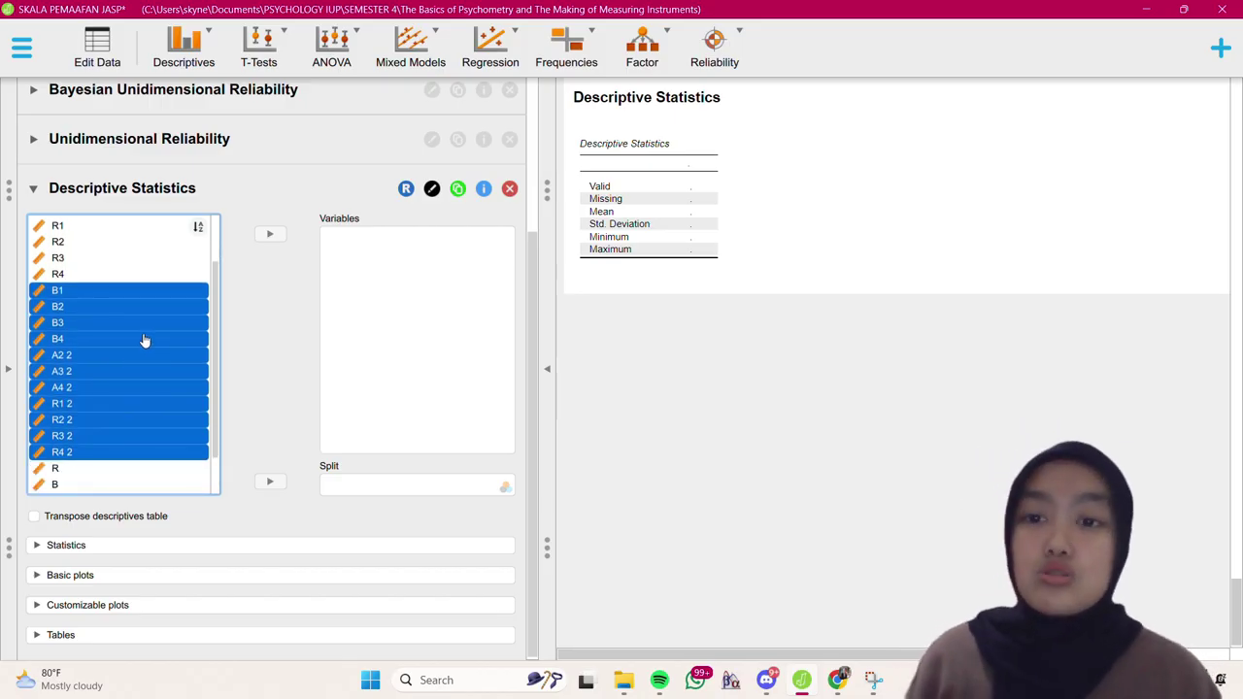
left_click_drag(161, 340, 434, 316)
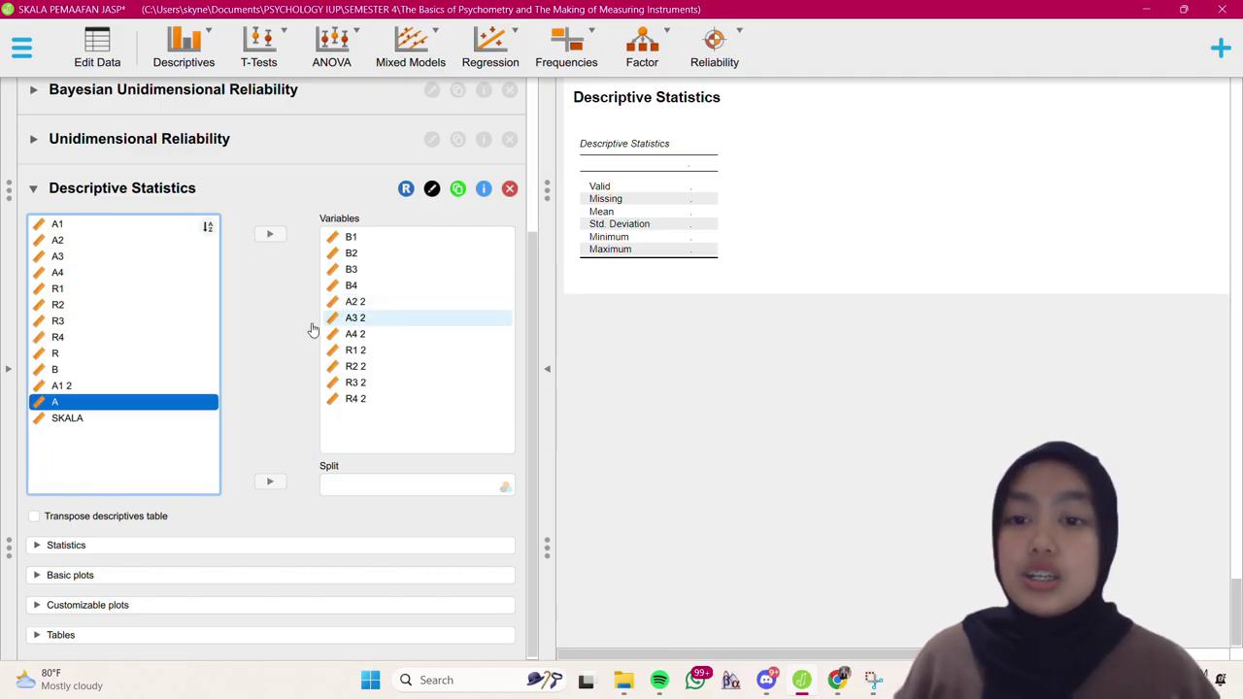
left_click(119, 390)
left_click_drag(118, 390, 414, 412)
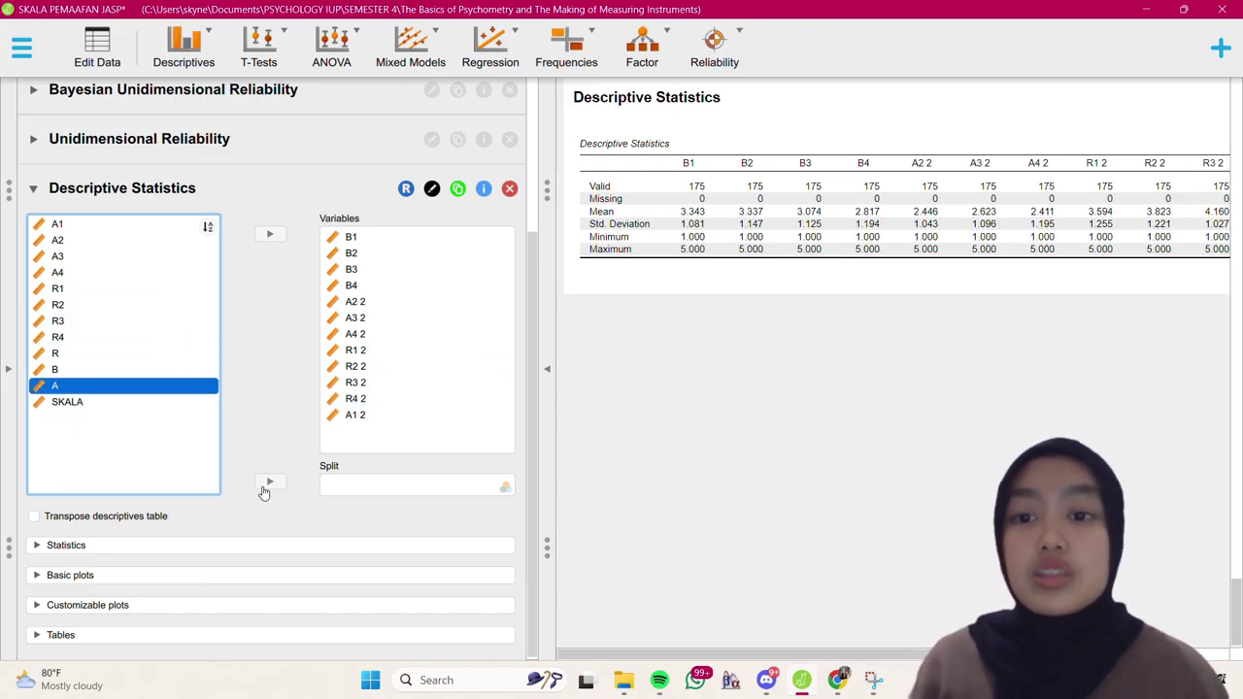
Add skewness, kurtosis, variance, covariance and correlation to the item statistics
left_click(347, 547)
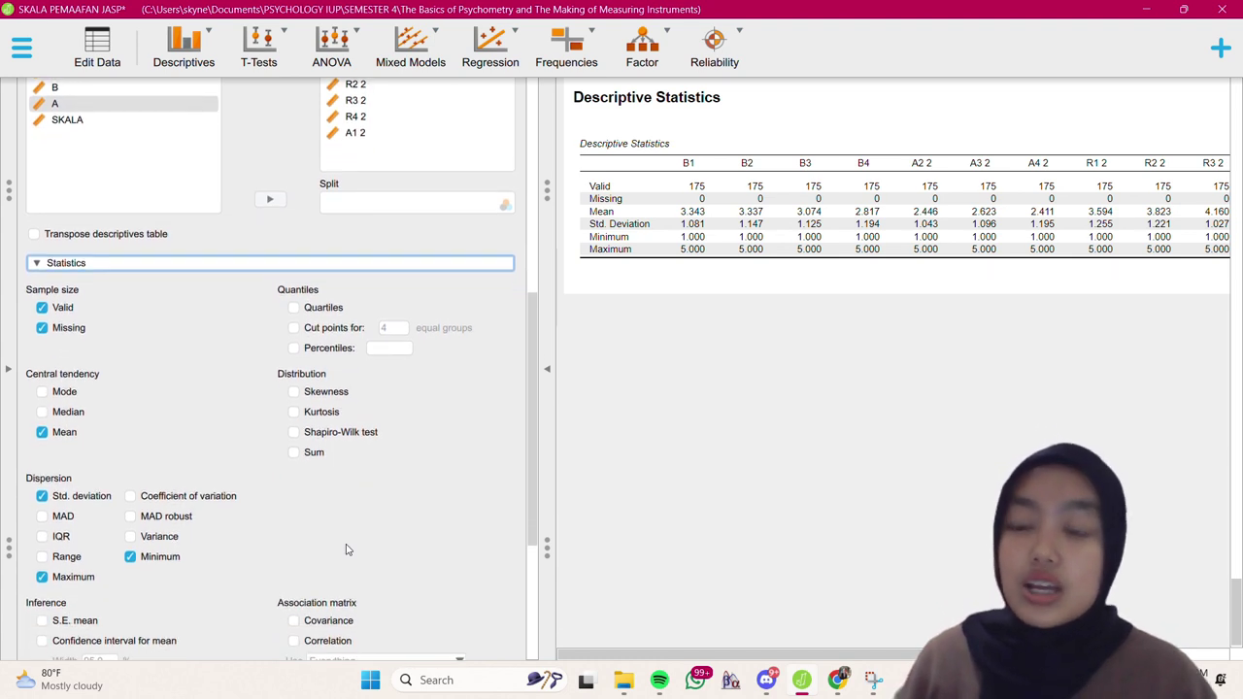
left_click(299, 390)
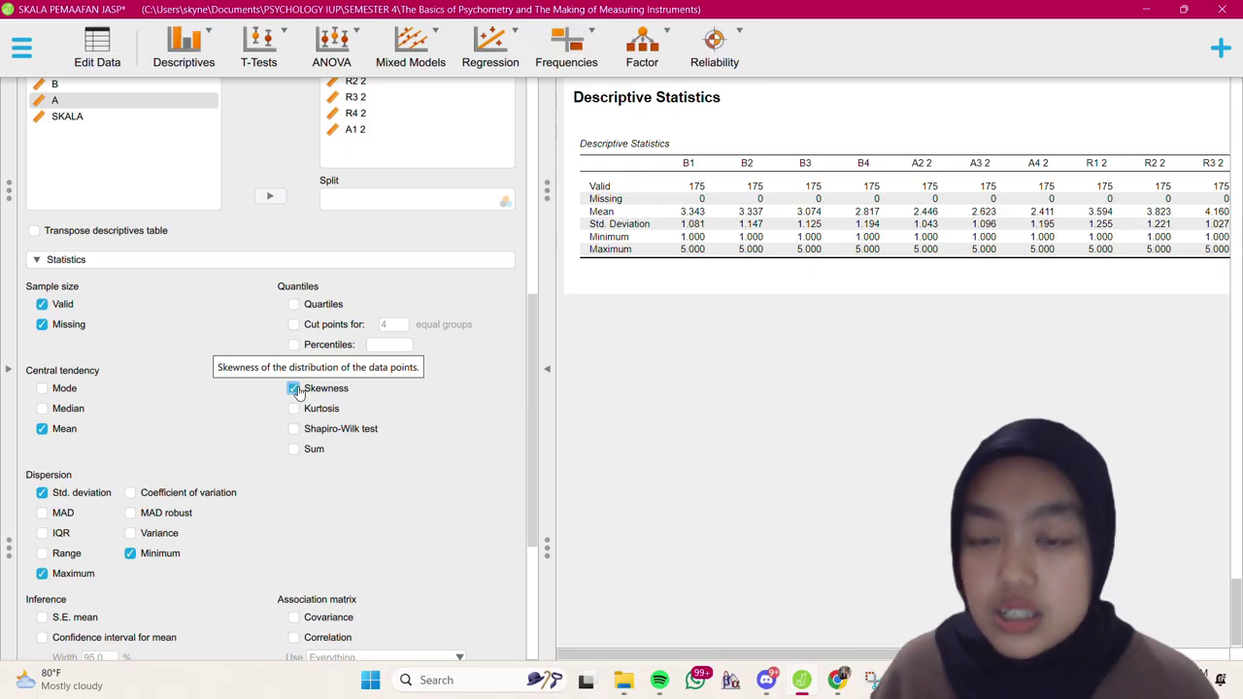
left_click(295, 409)
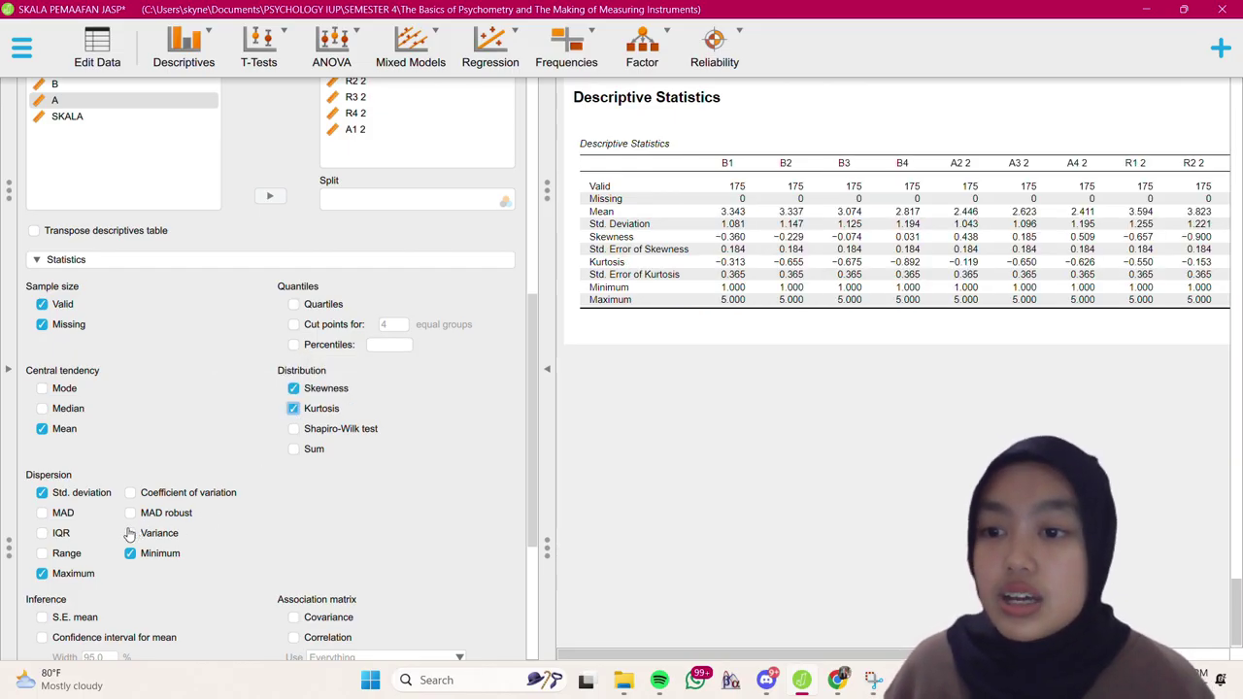
left_click(130, 534)
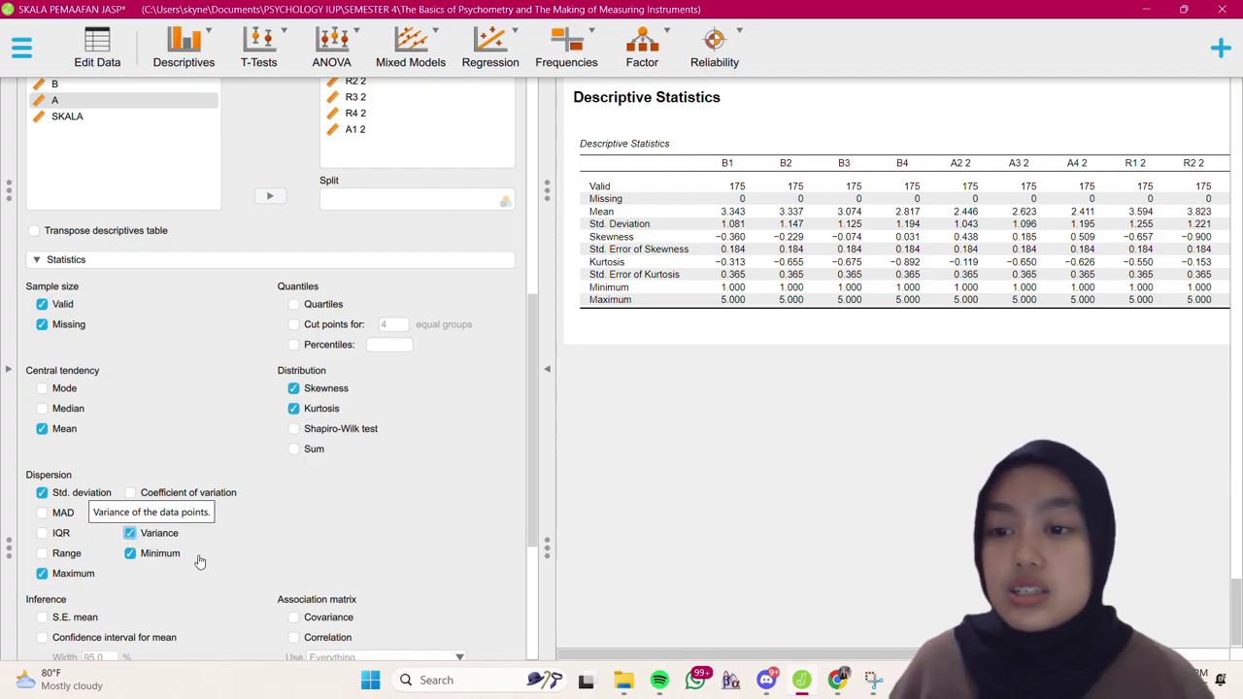
left_click(293, 620)
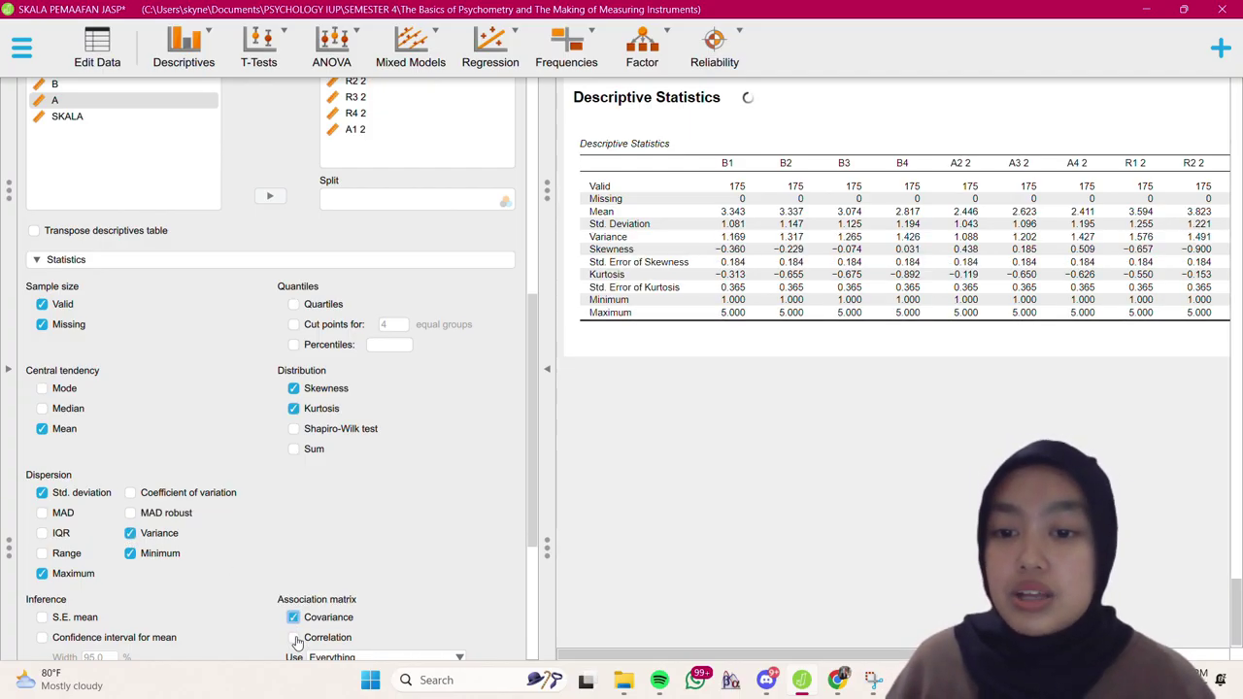
left_click(294, 638)
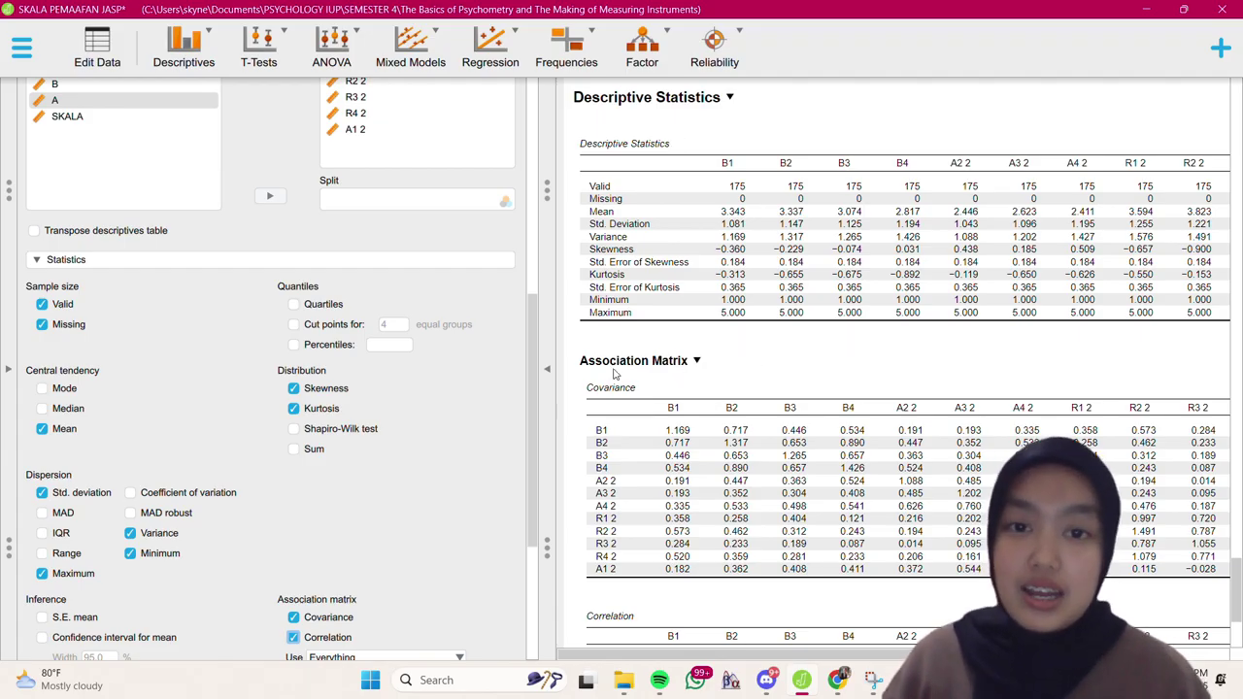
Show the results at full width and examine the items' descriptive table and the covariance and correlation matrices
left_click(545, 372)
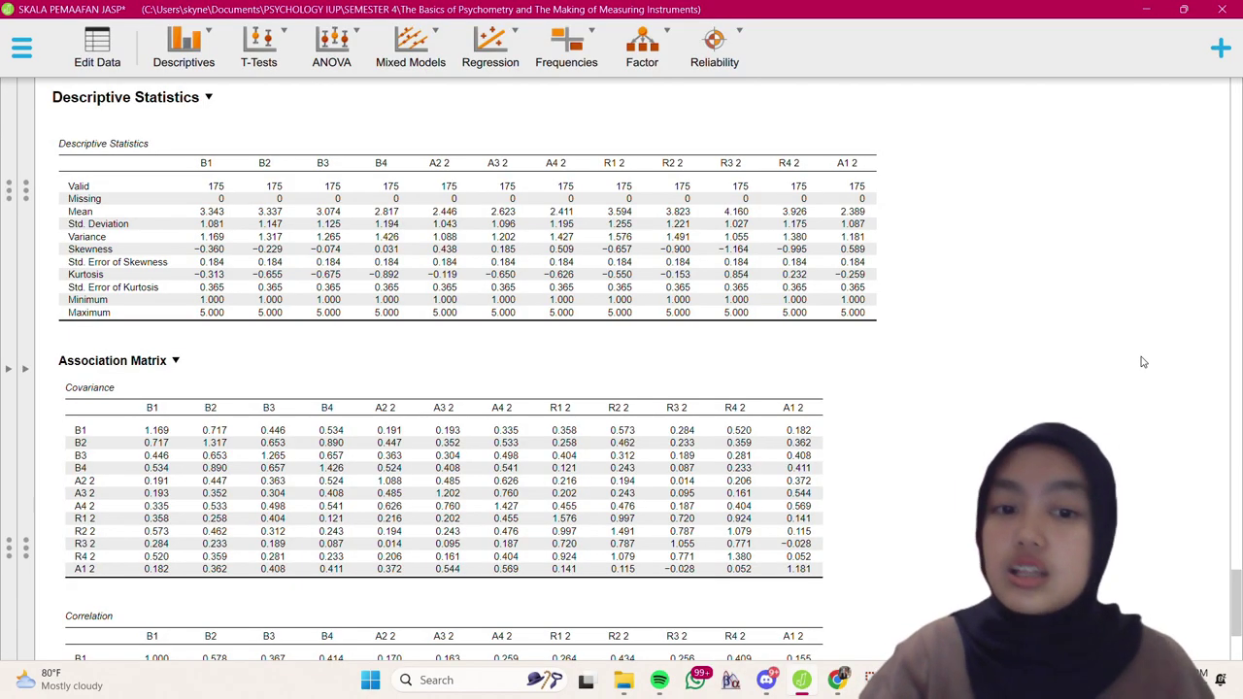
scroll(1142, 361, "down", 3)
scroll(1142, 362, "down", 2)
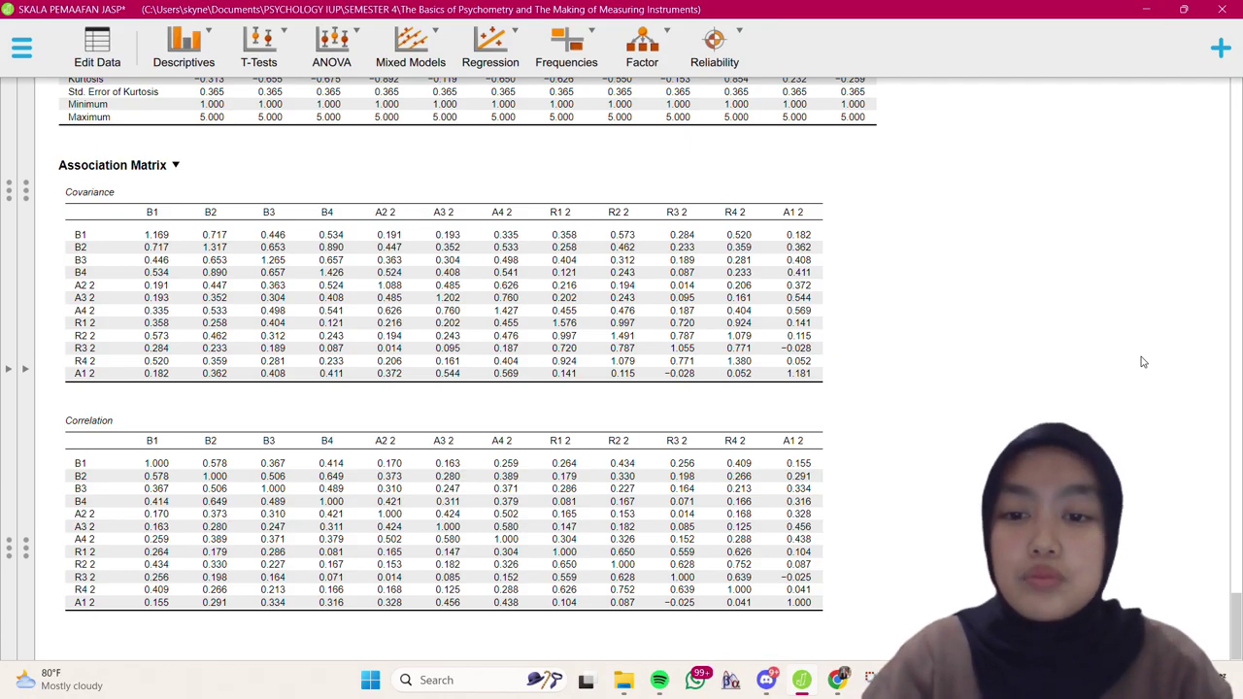
scroll(1142, 361, "up", 1)
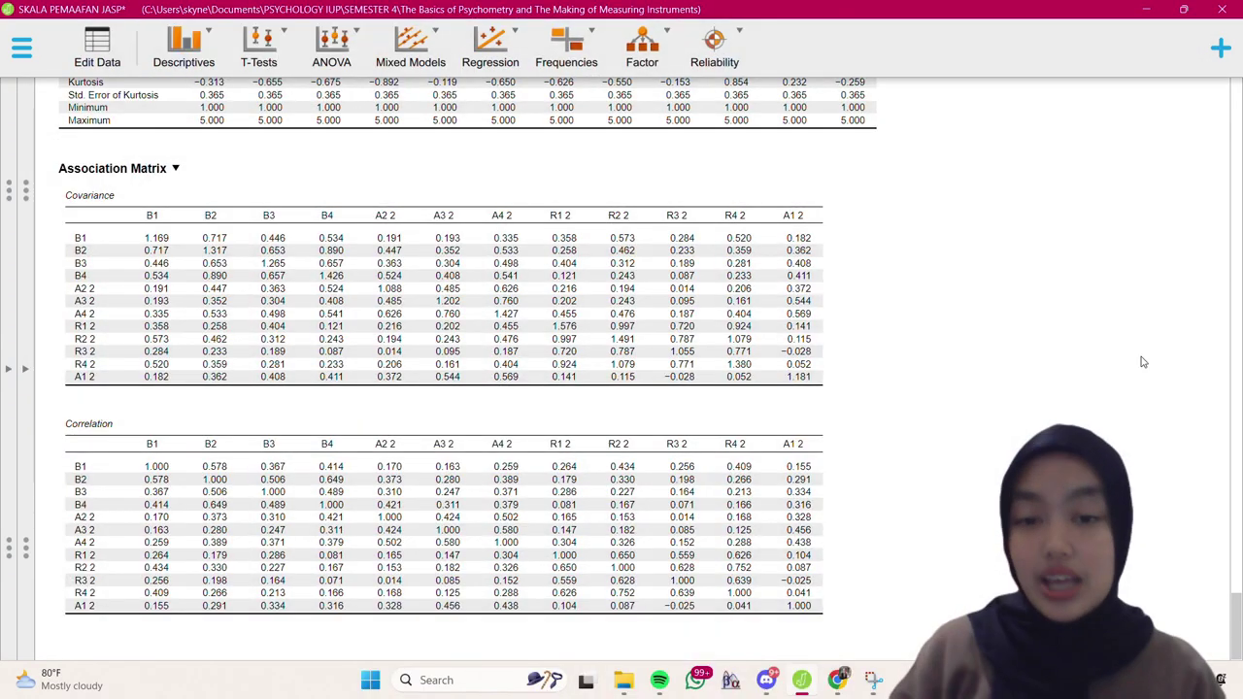
scroll(1142, 361, "up", 5)
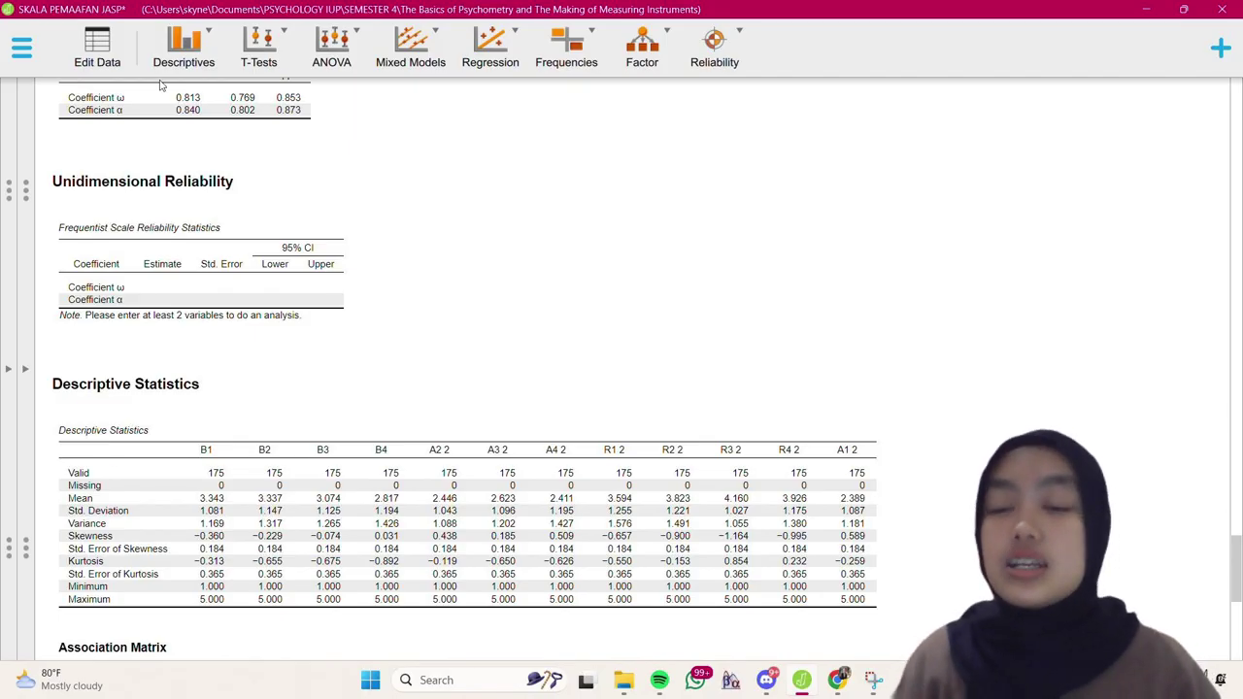
Add another Descriptive Statistics analysis with the subscale totals A, R and B as variables, in that order
left_click(194, 57)
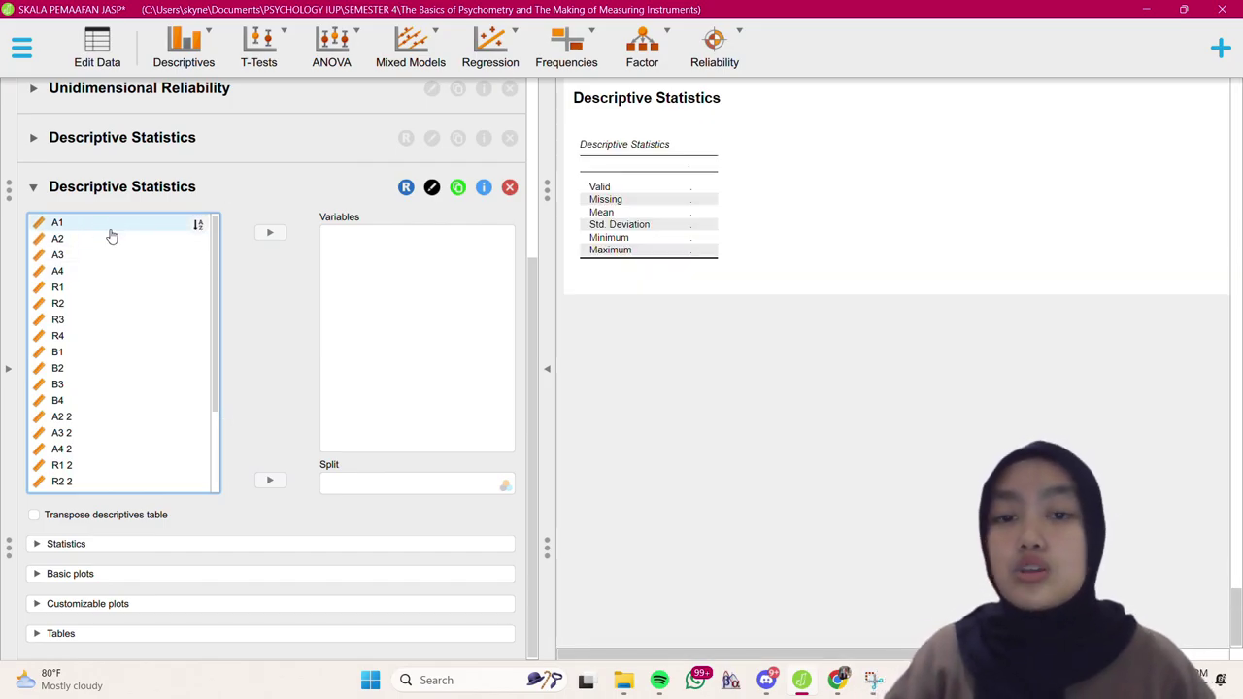
scroll(113, 404, "down", 1)
scroll(113, 404, "down", 4)
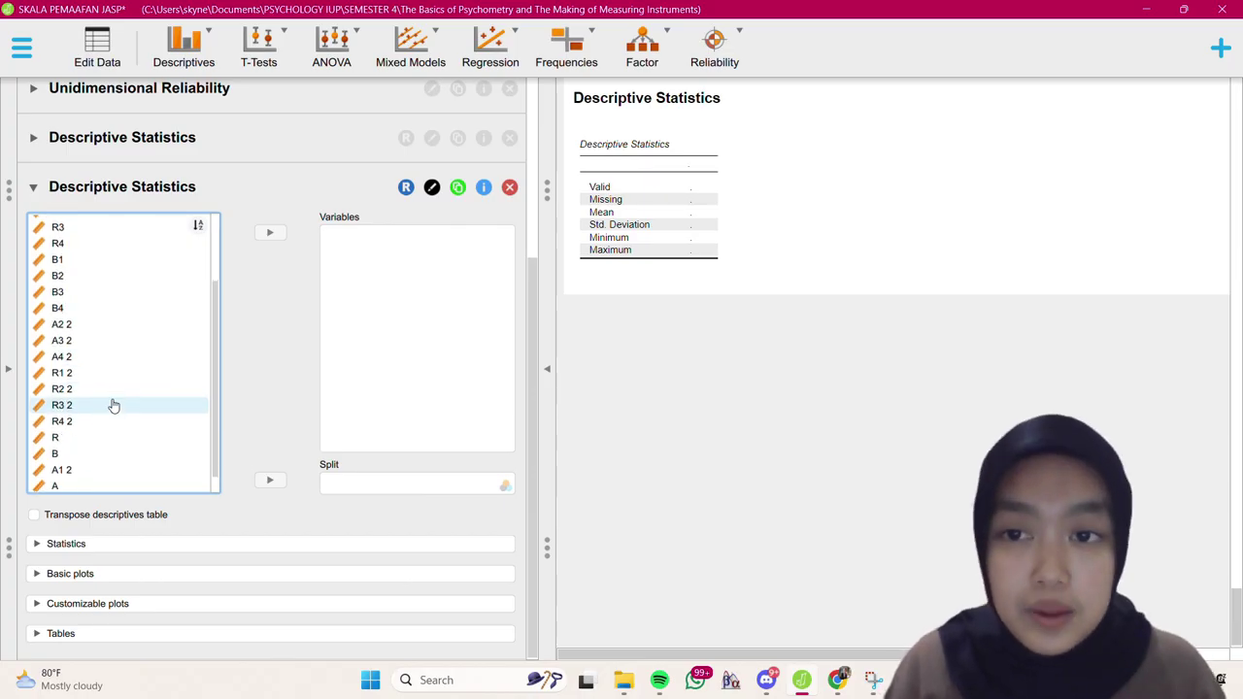
left_click(97, 419)
left_click(96, 431, "shift")
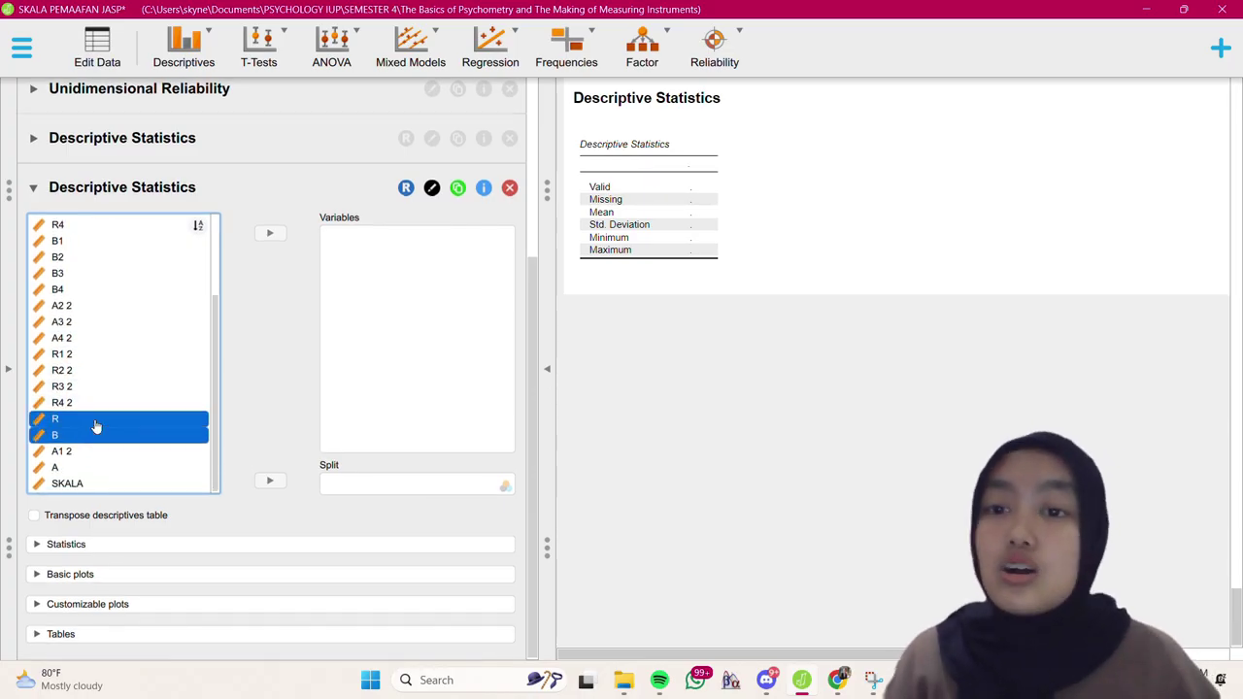
left_click_drag(96, 427, 424, 322)
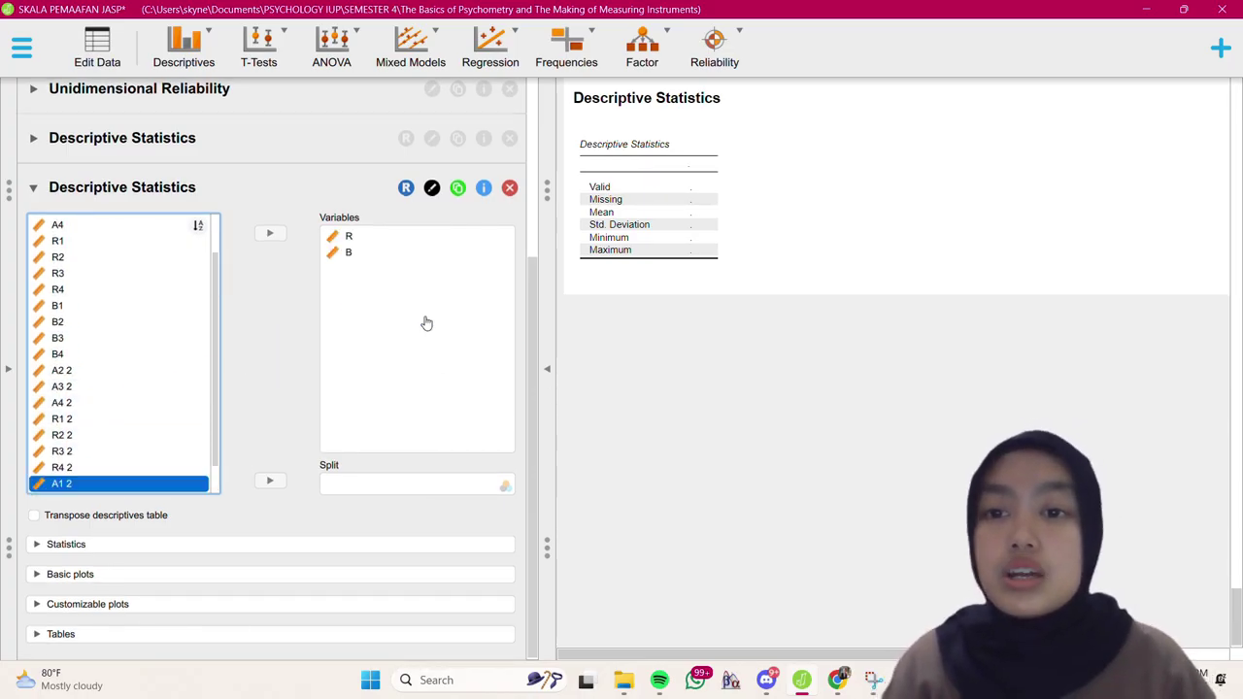
scroll(116, 388, "down", 1)
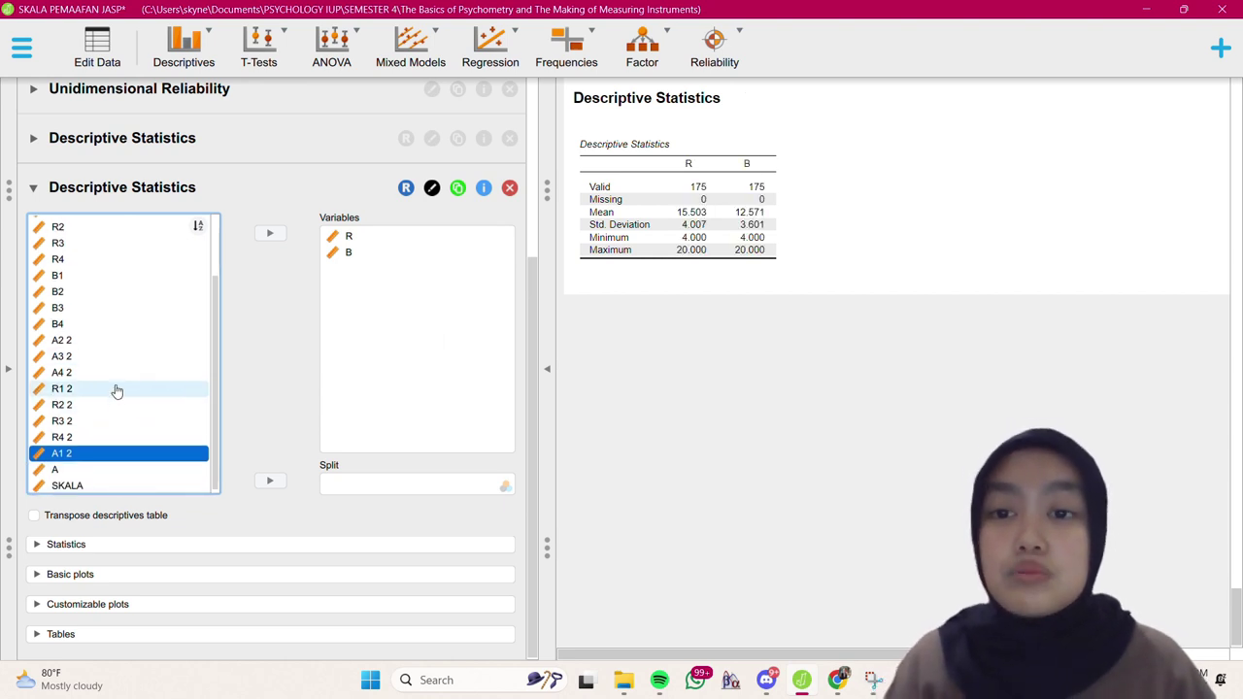
left_click(111, 477)
left_click_drag(110, 476, 427, 233)
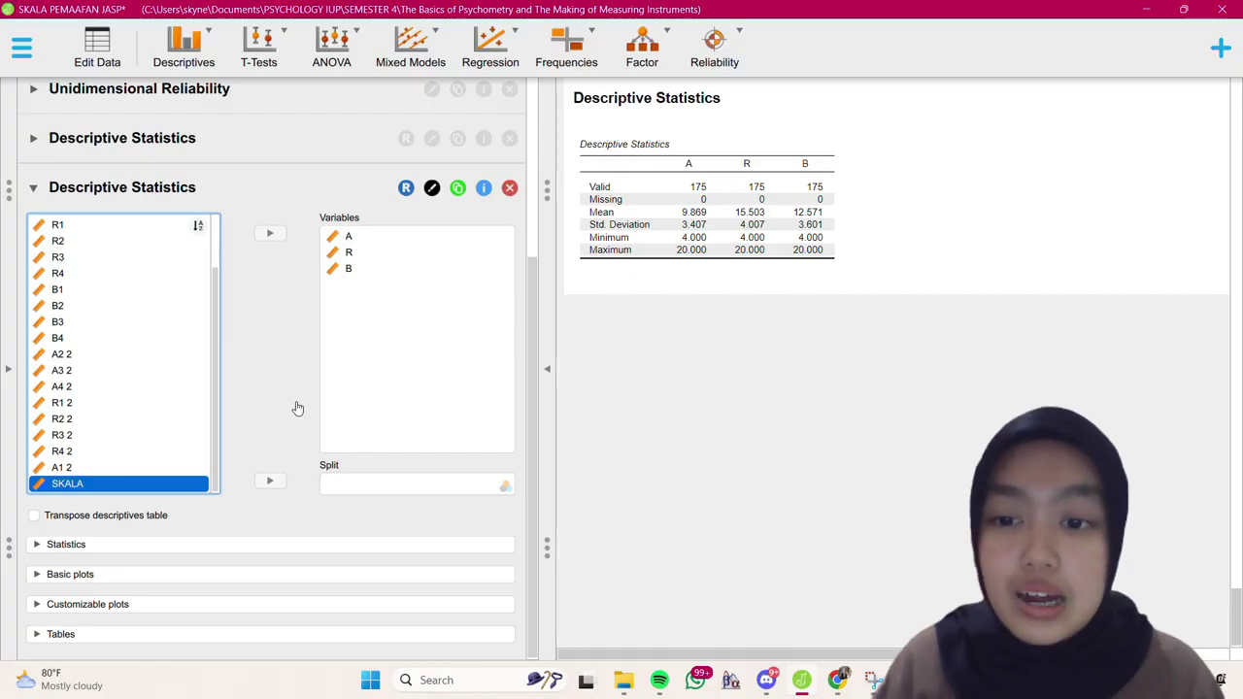
Add skewness, kurtosis, variance, covariance and correlation to the subscale totals' statistics and show the results at full width
left_click(289, 544)
scroll(290, 546, "down", 6)
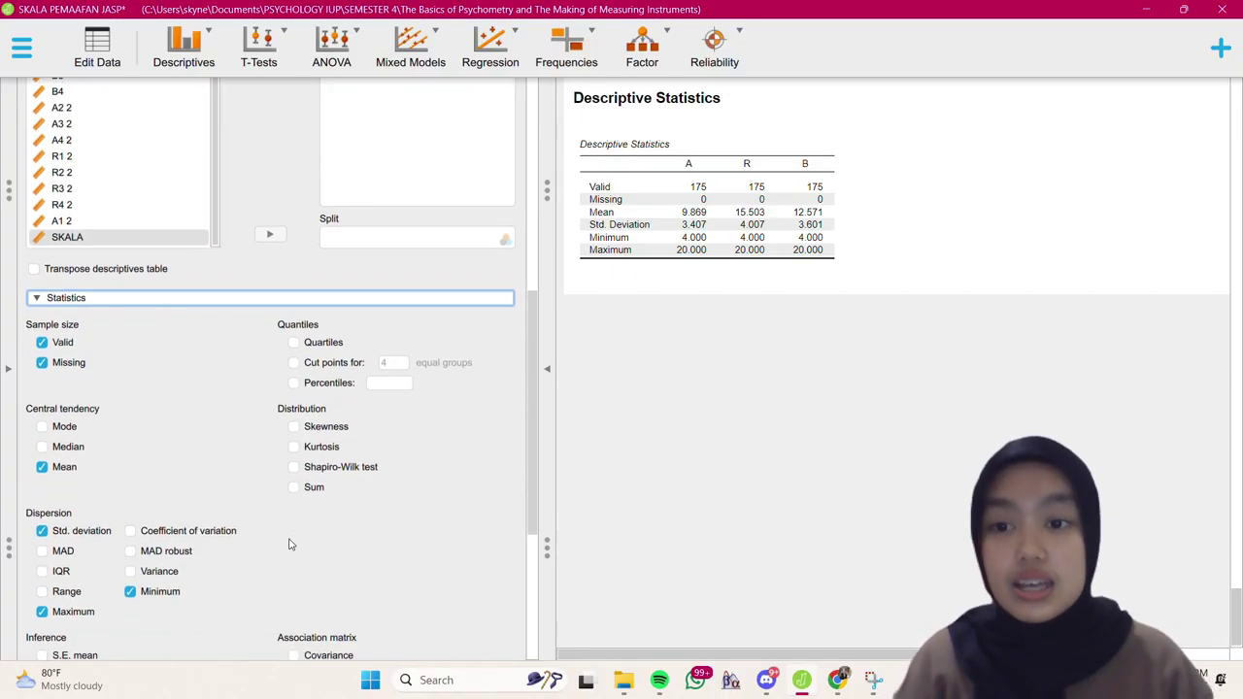
scroll(289, 545, "down", 3)
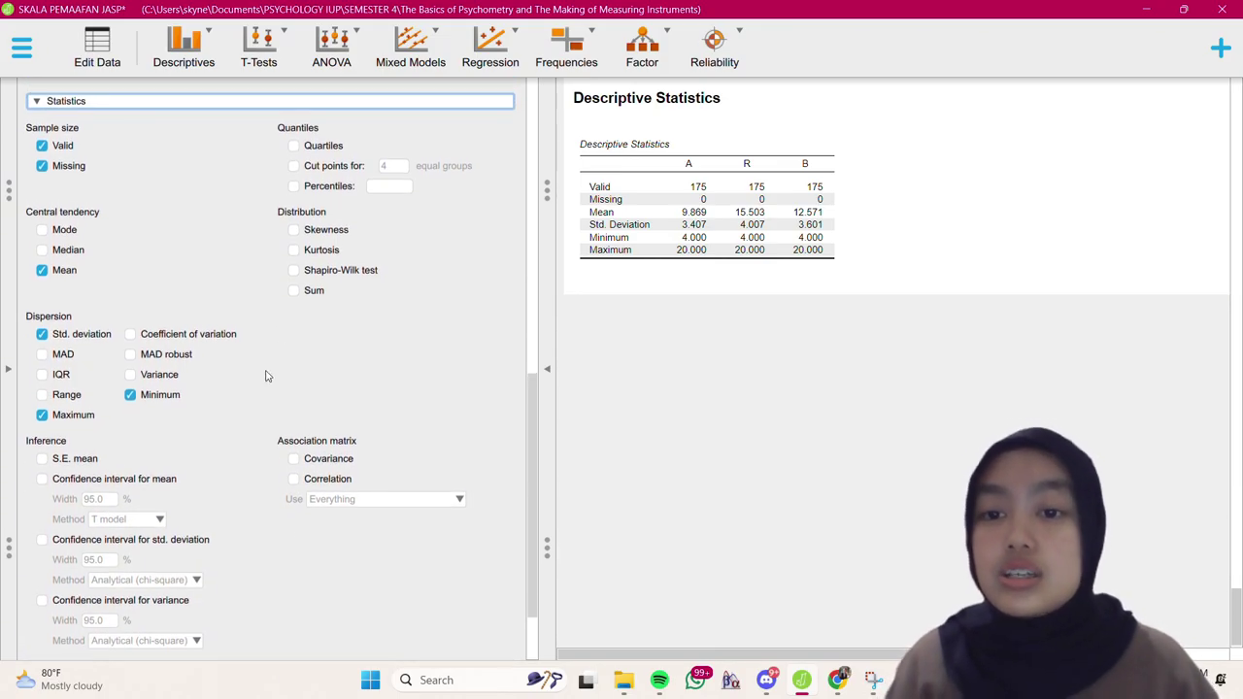
left_click(293, 231)
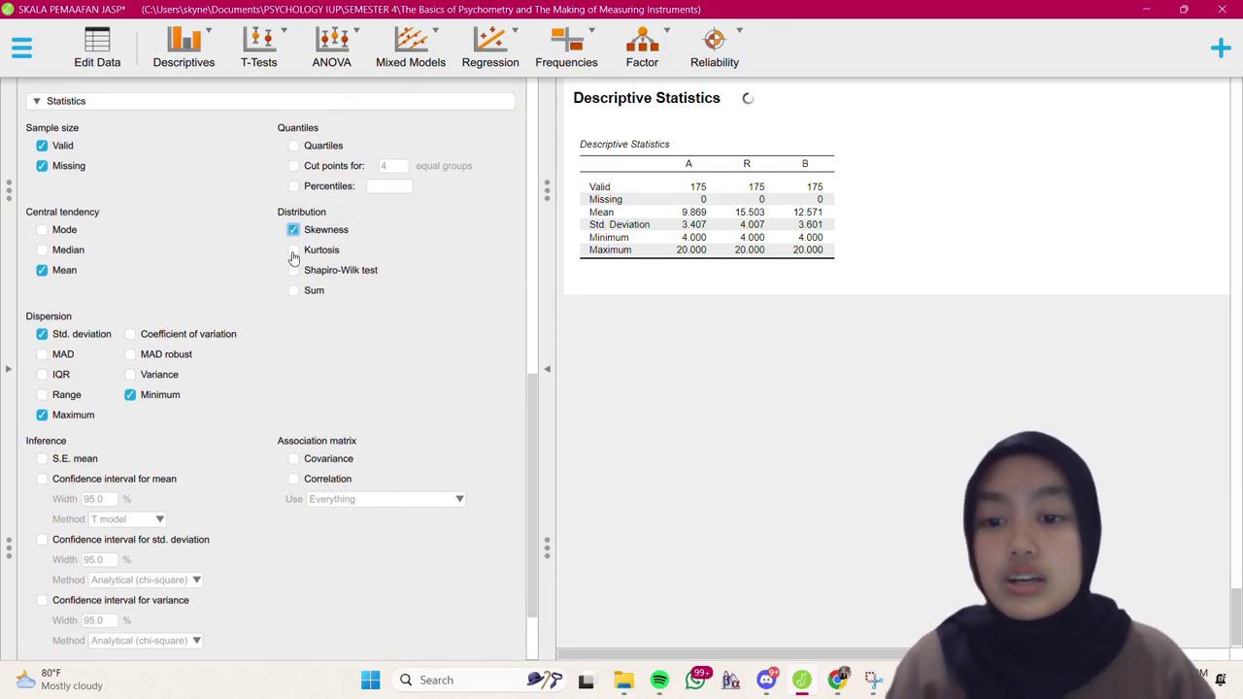
left_click(294, 251)
left_click(131, 374)
left_click(293, 459)
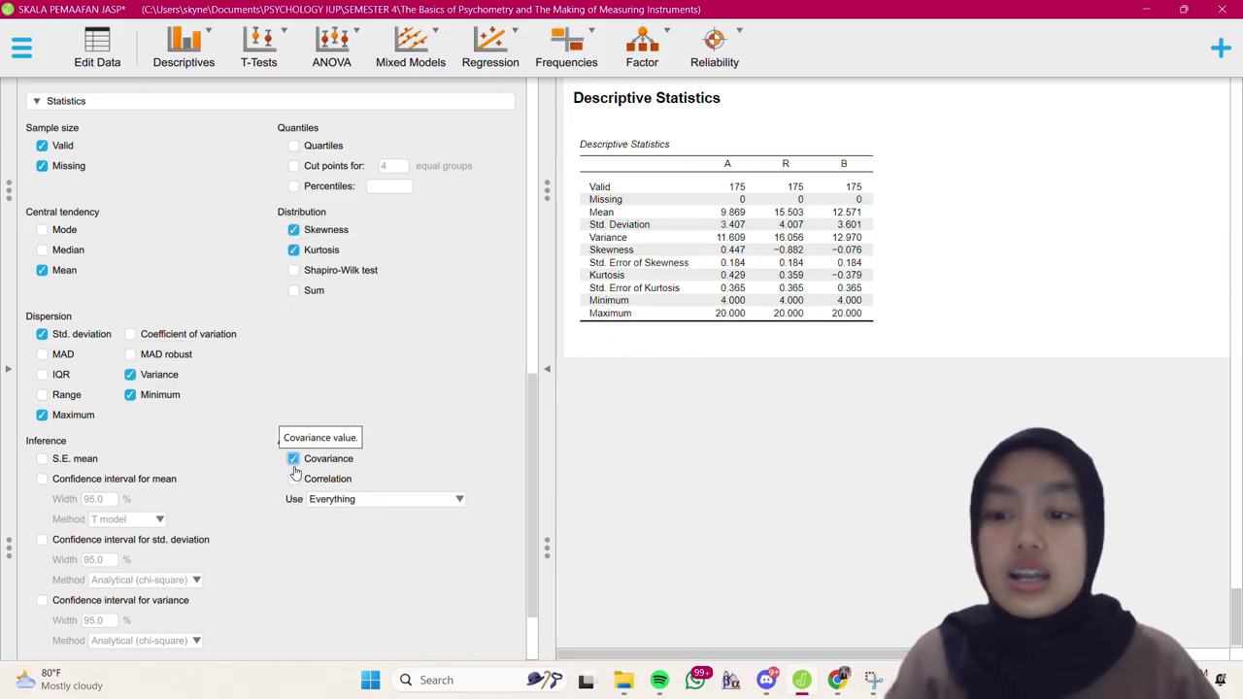
left_click(293, 480)
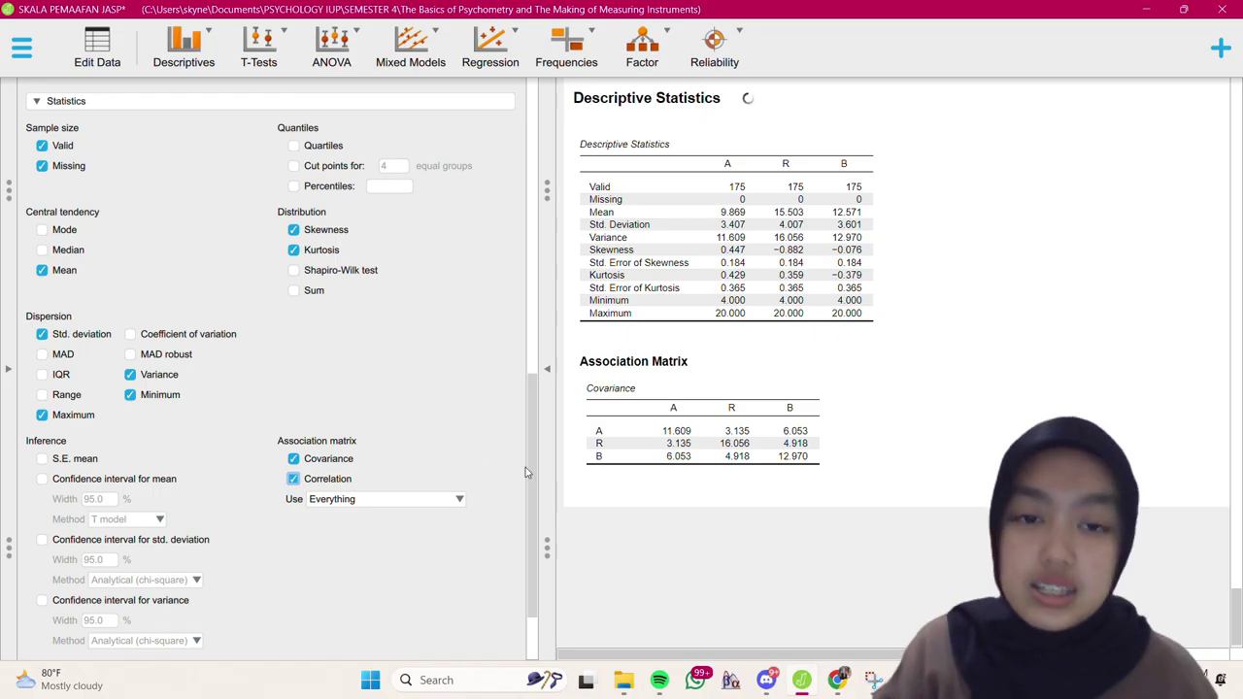
left_click(548, 430)
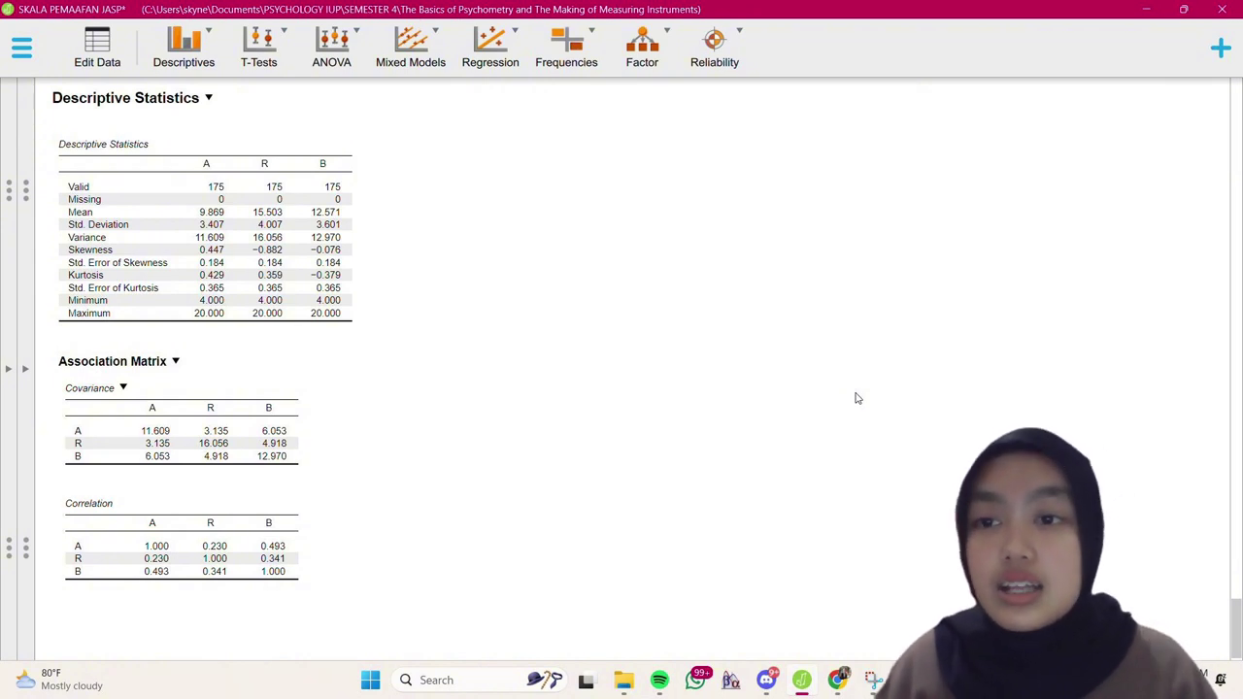
Add another Descriptive Statistics analysis with the overall total SKALA as its only variable
left_click(184, 54)
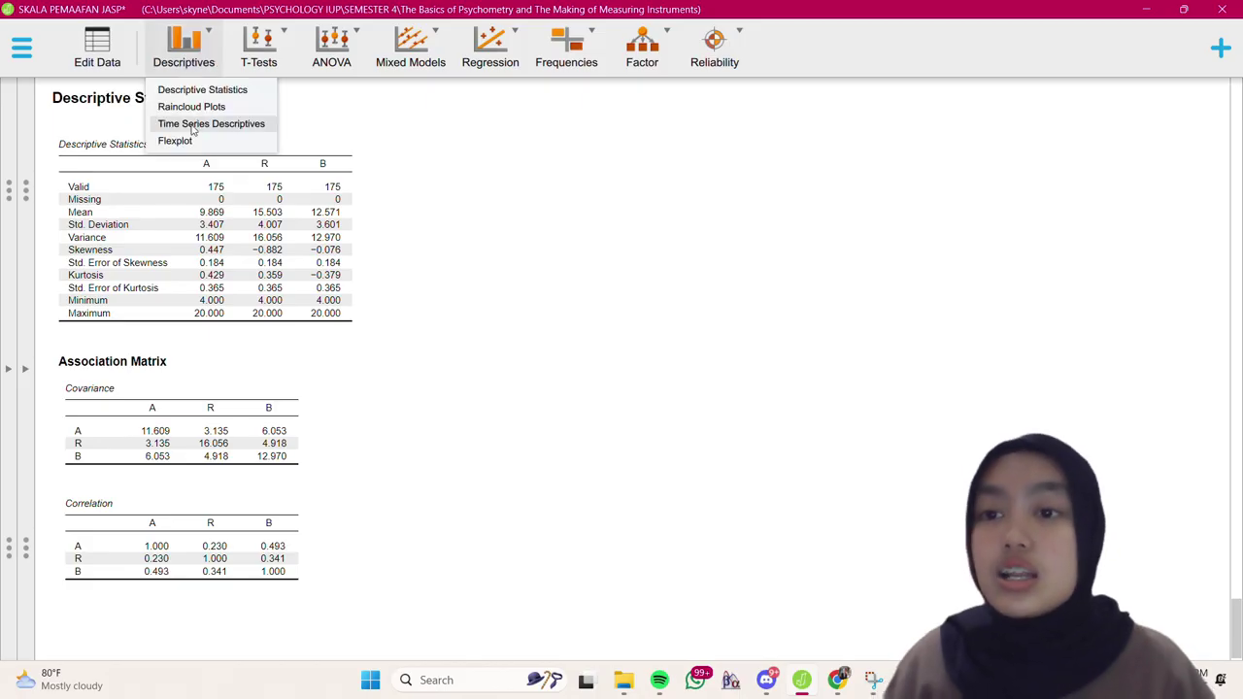
left_click(251, 95)
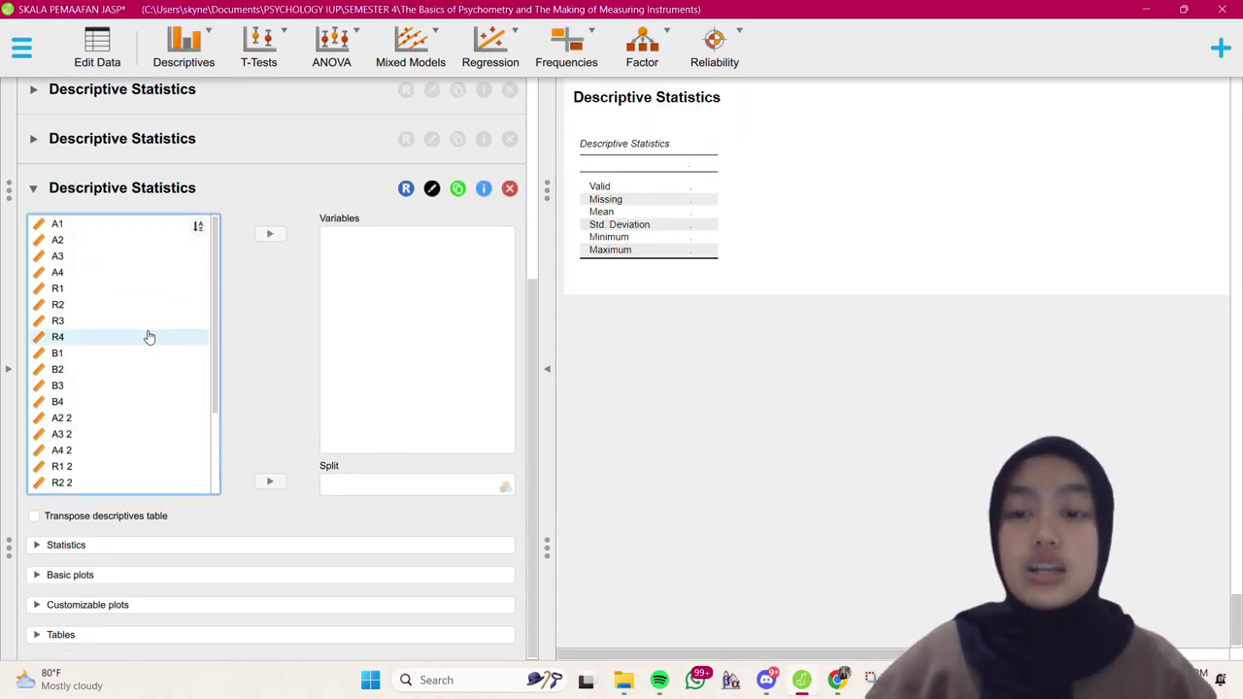
scroll(150, 337, "down", 2)
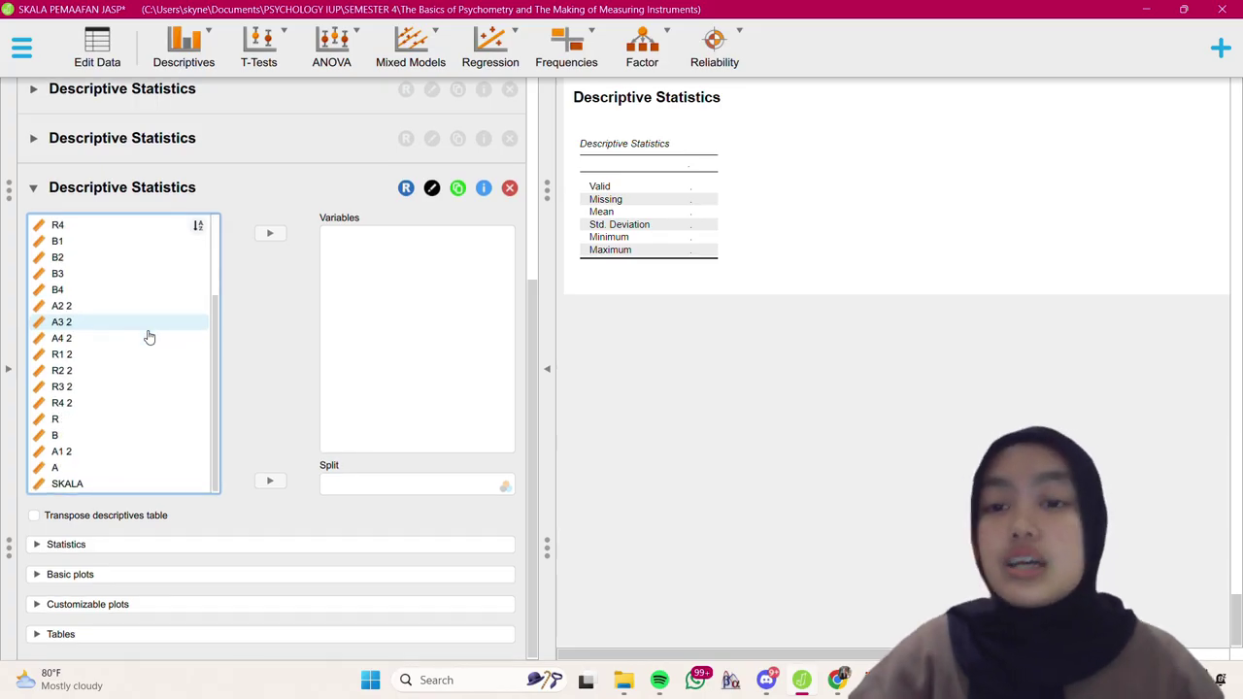
left_click(140, 483)
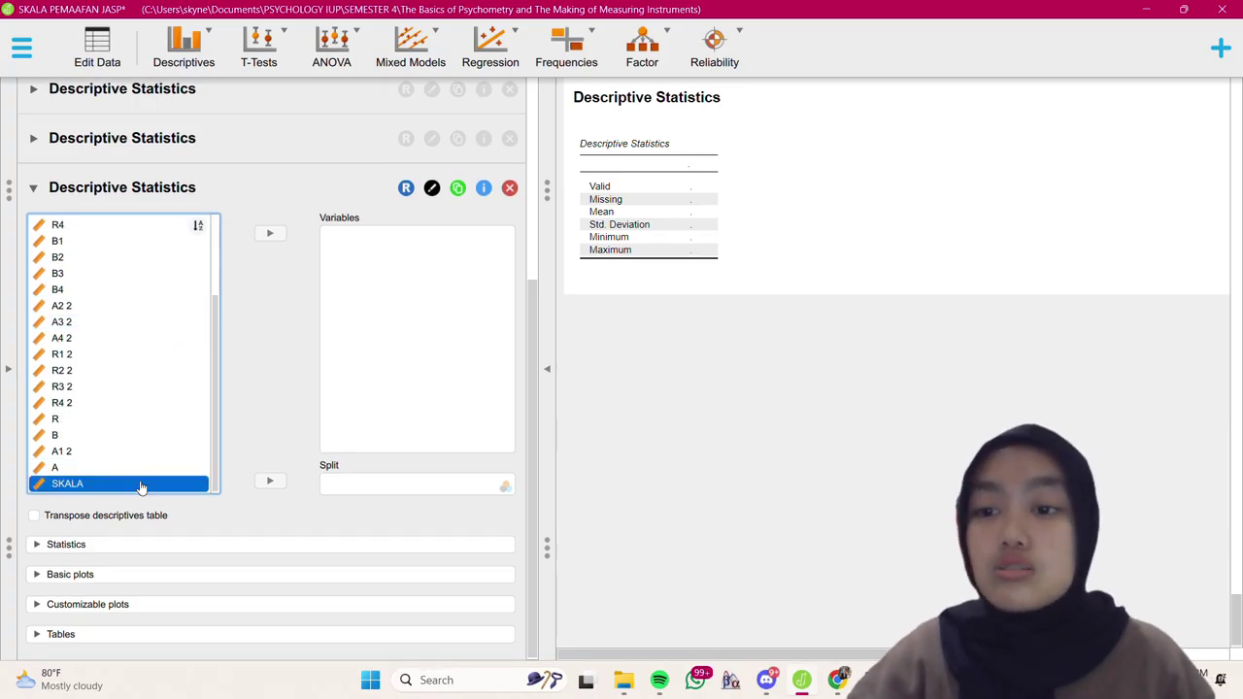
left_click(288, 236)
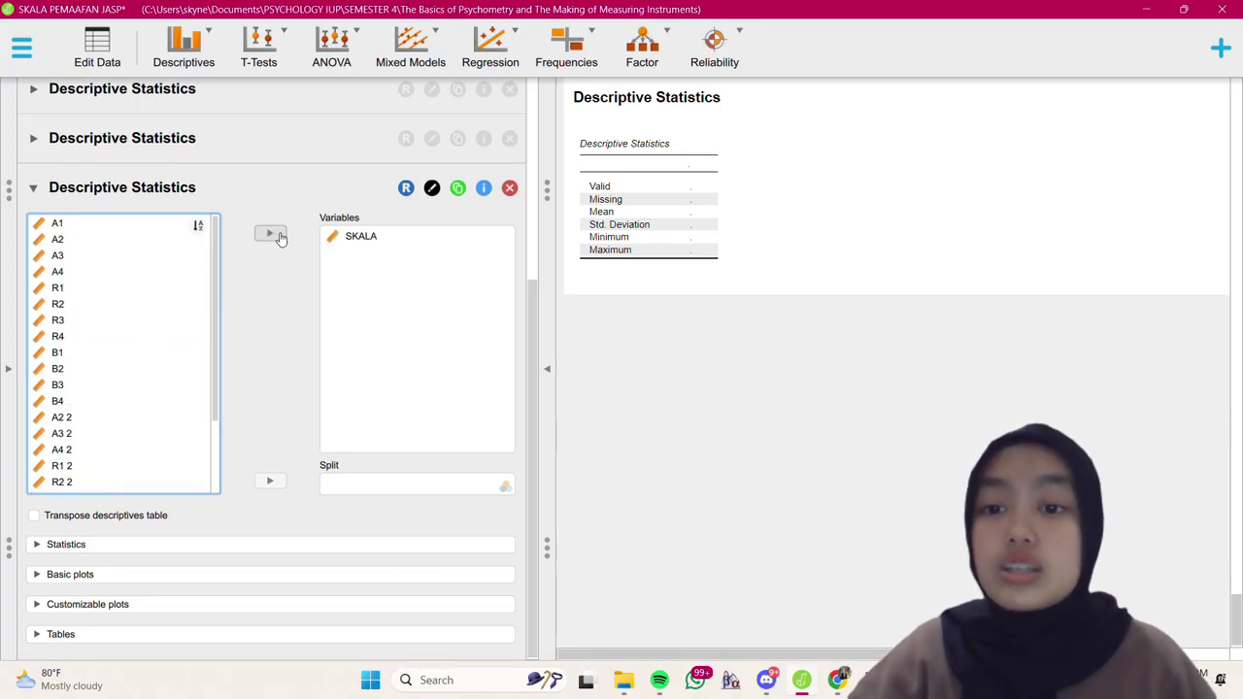
Add skewness, kurtosis and variance to the statistics of the SKALA analysis
left_click(304, 546)
scroll(304, 551, "down", 3)
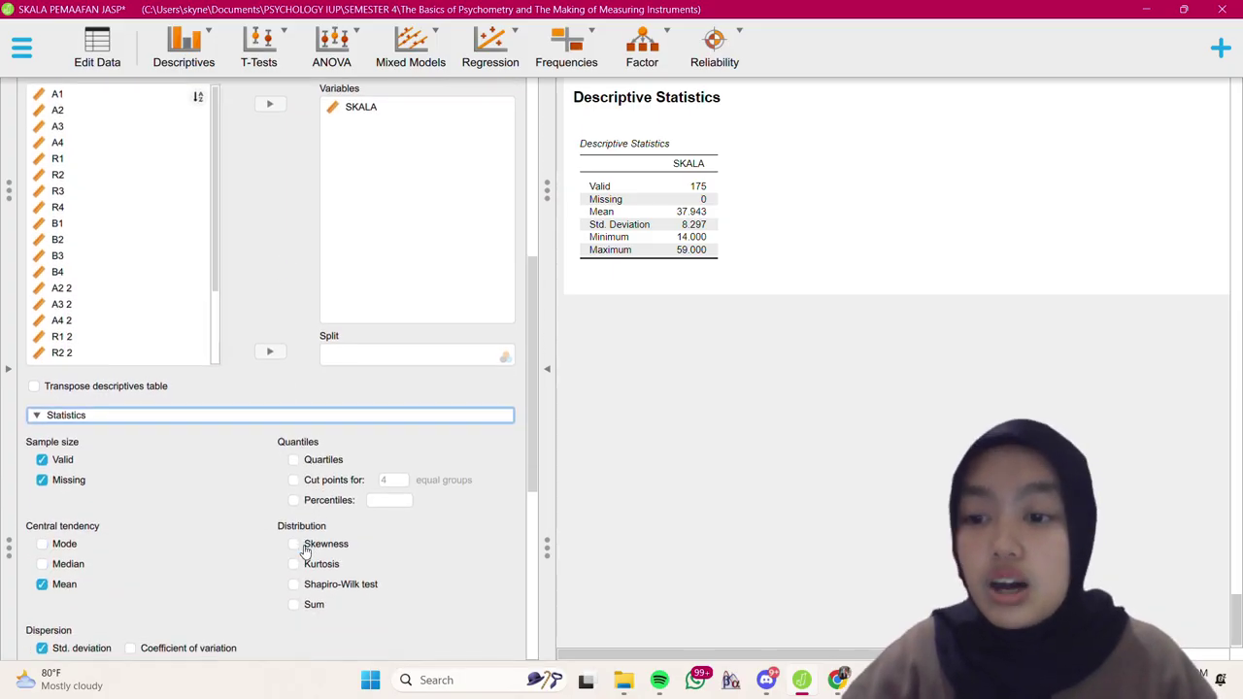
scroll(461, 602, "down", 3)
scroll(461, 602, "down", 2)
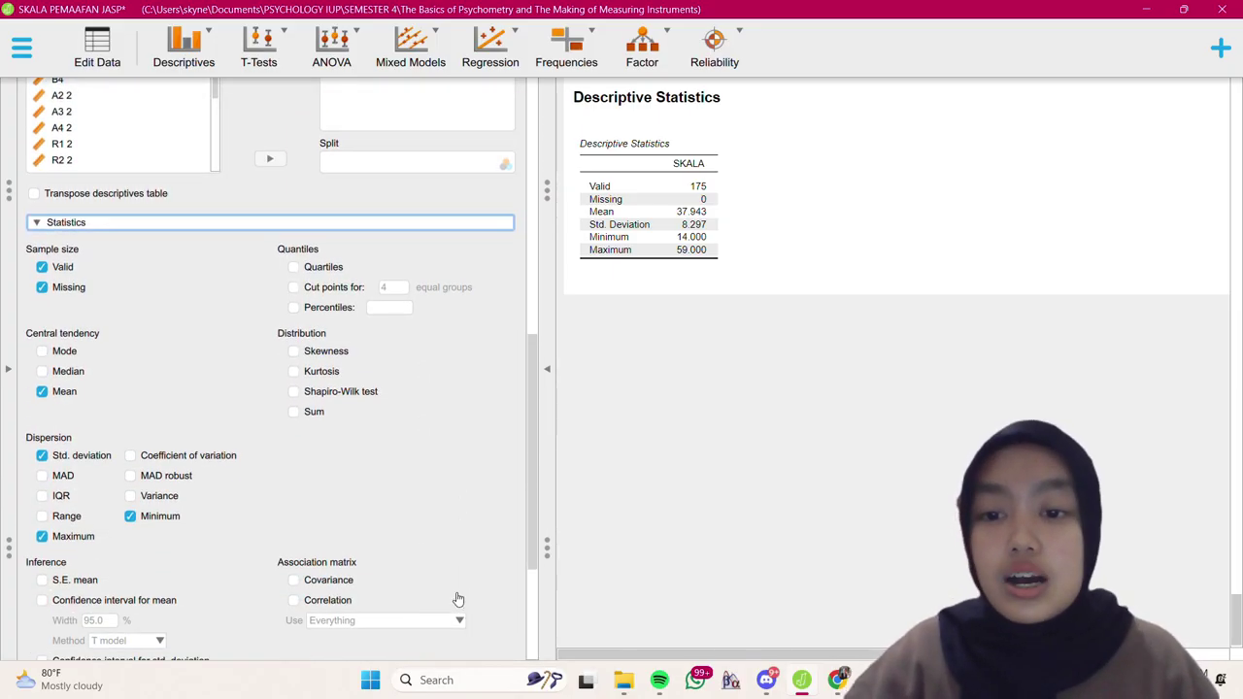
left_click(293, 351)
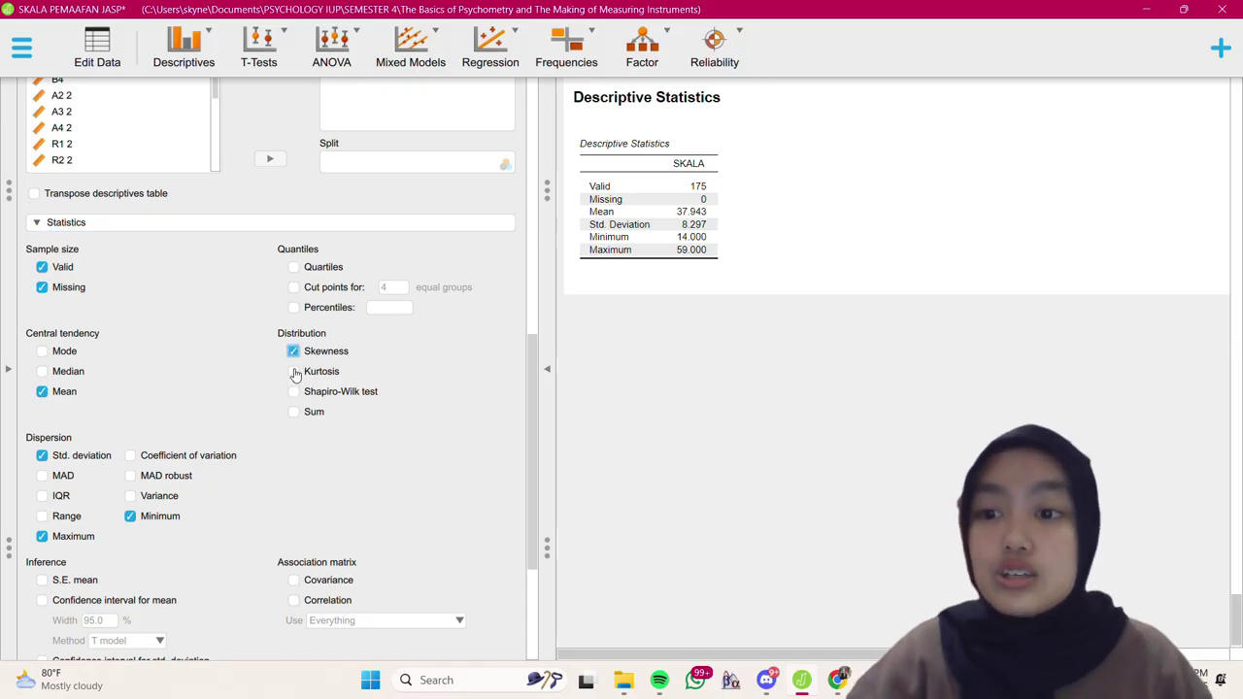
left_click(293, 372)
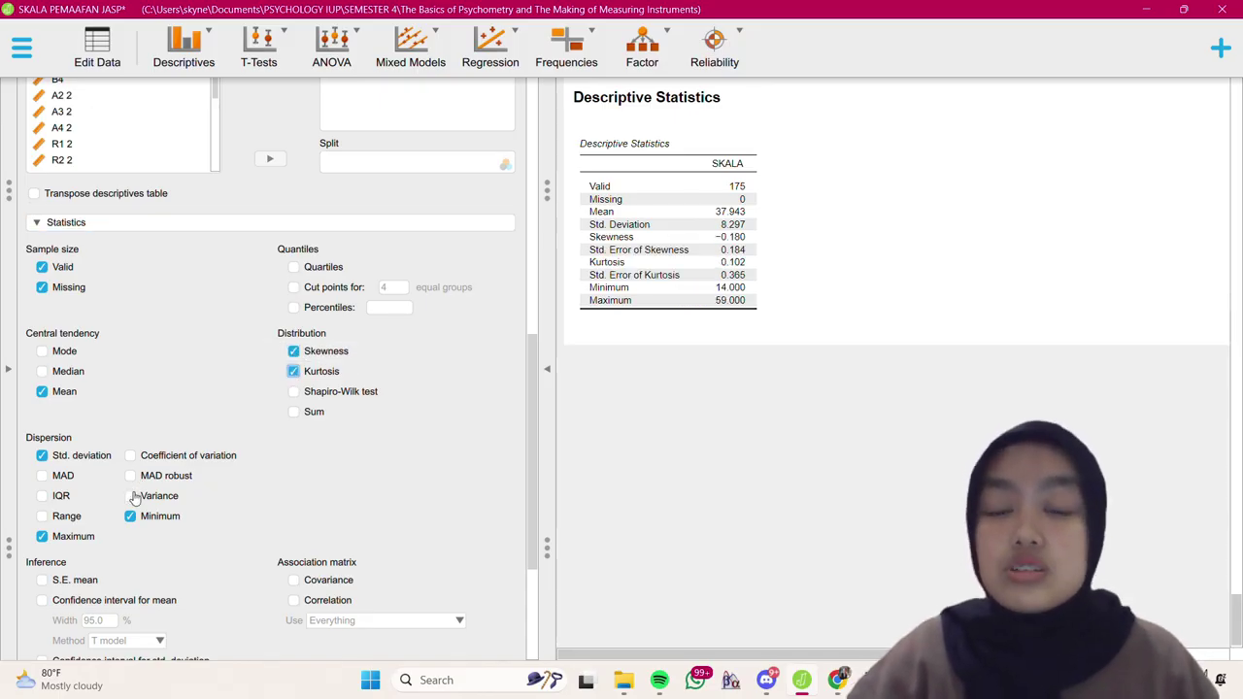
left_click(132, 498)
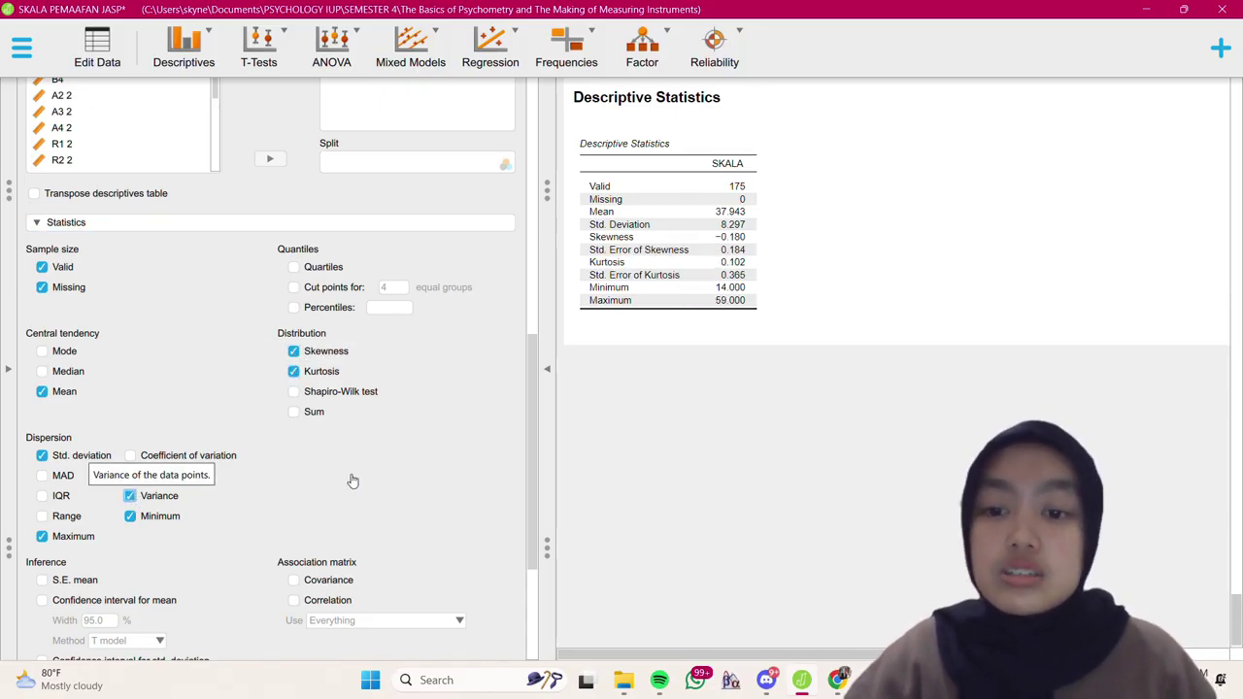
Enable distribution plots and pie charts among the basic plots for SKALA
scroll(385, 493, "down", 1)
scroll(385, 493, "down", 3)
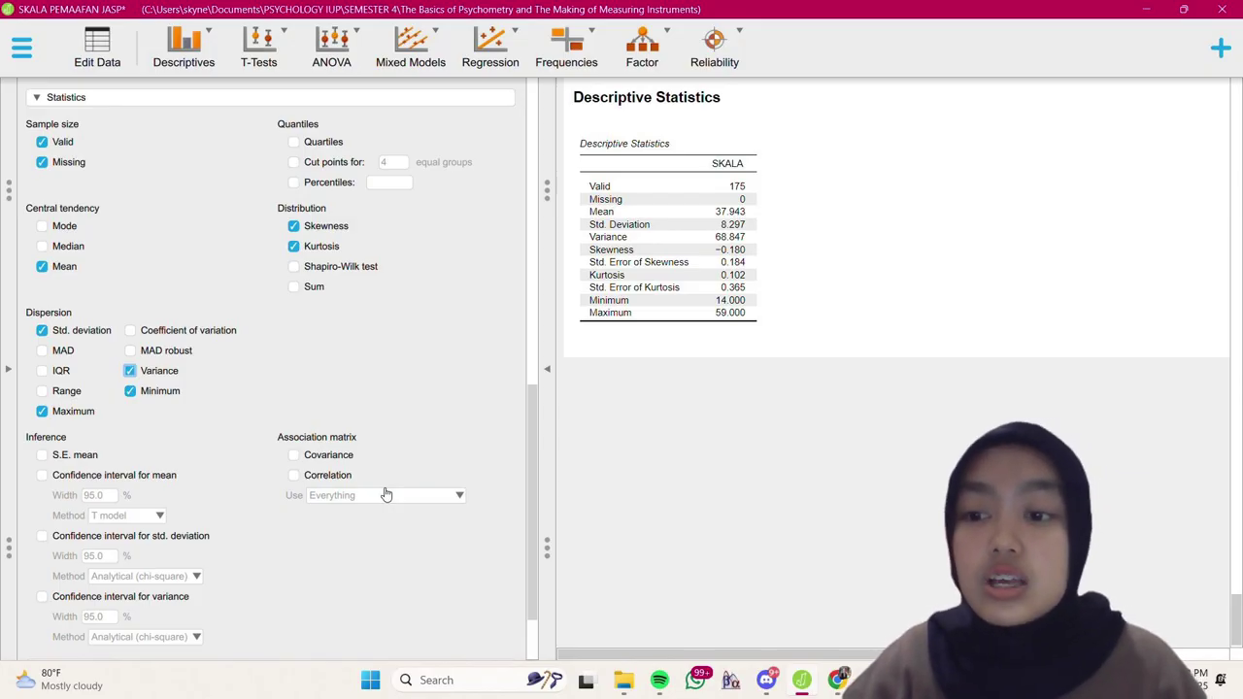
scroll(386, 495, "down", 3)
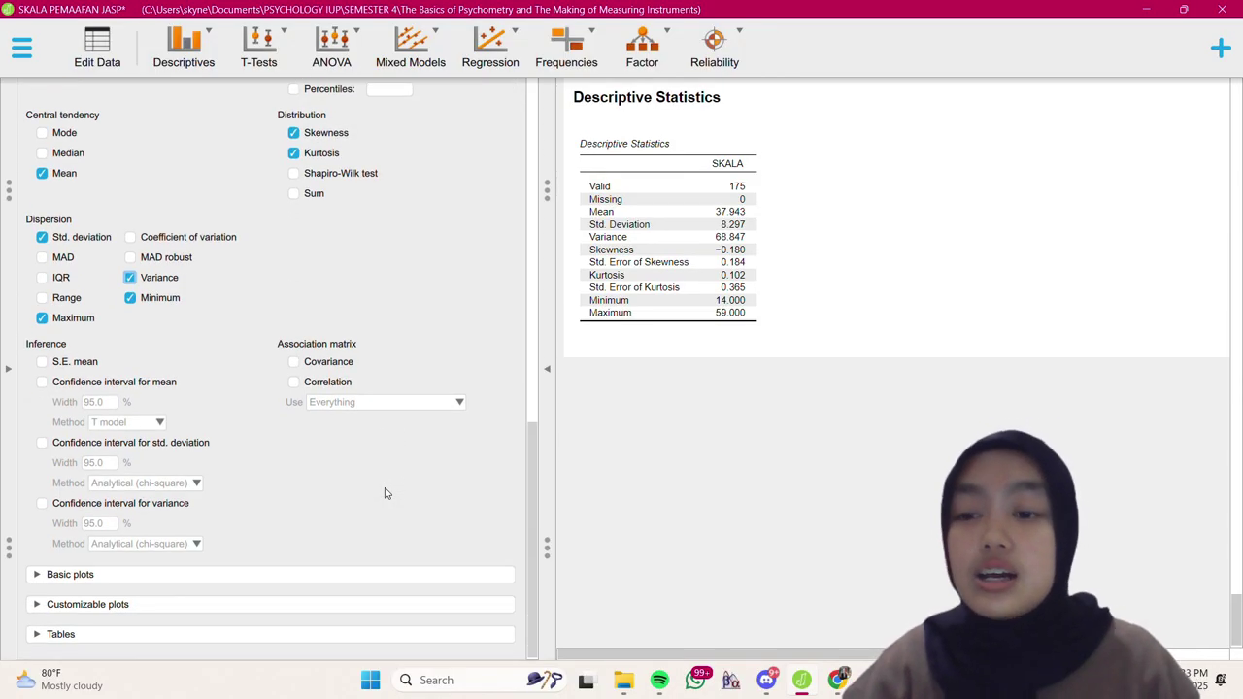
left_click(394, 575)
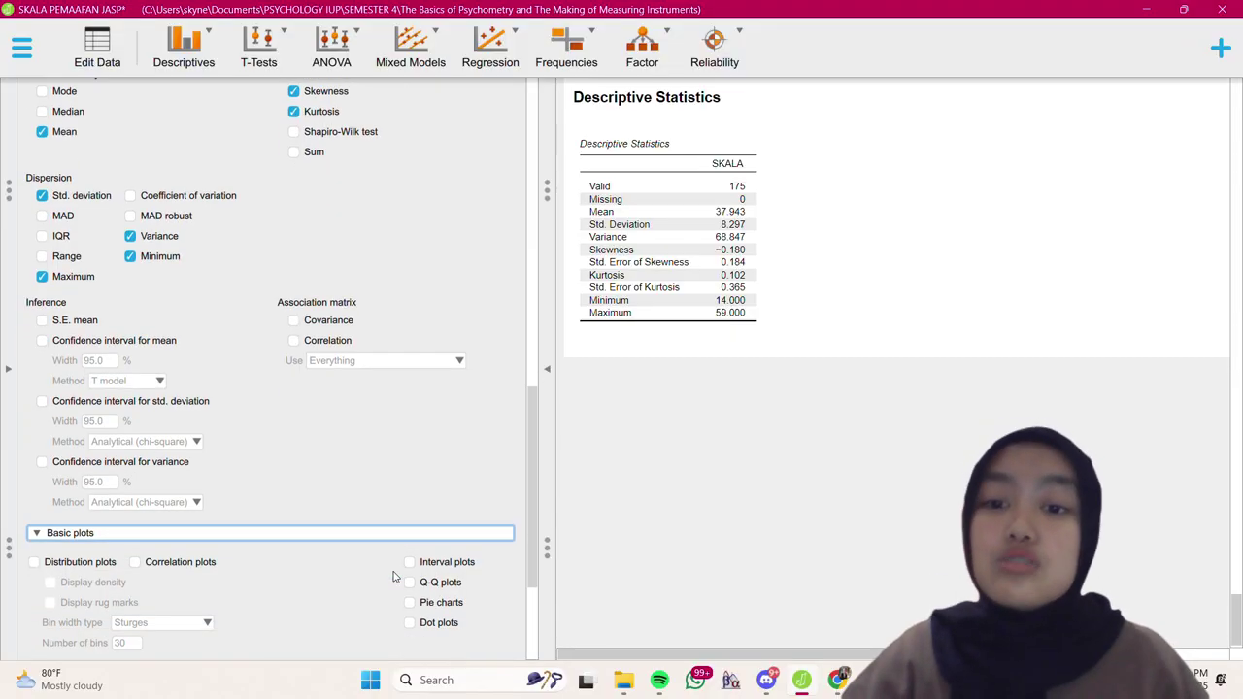
scroll(396, 577, "down", 3)
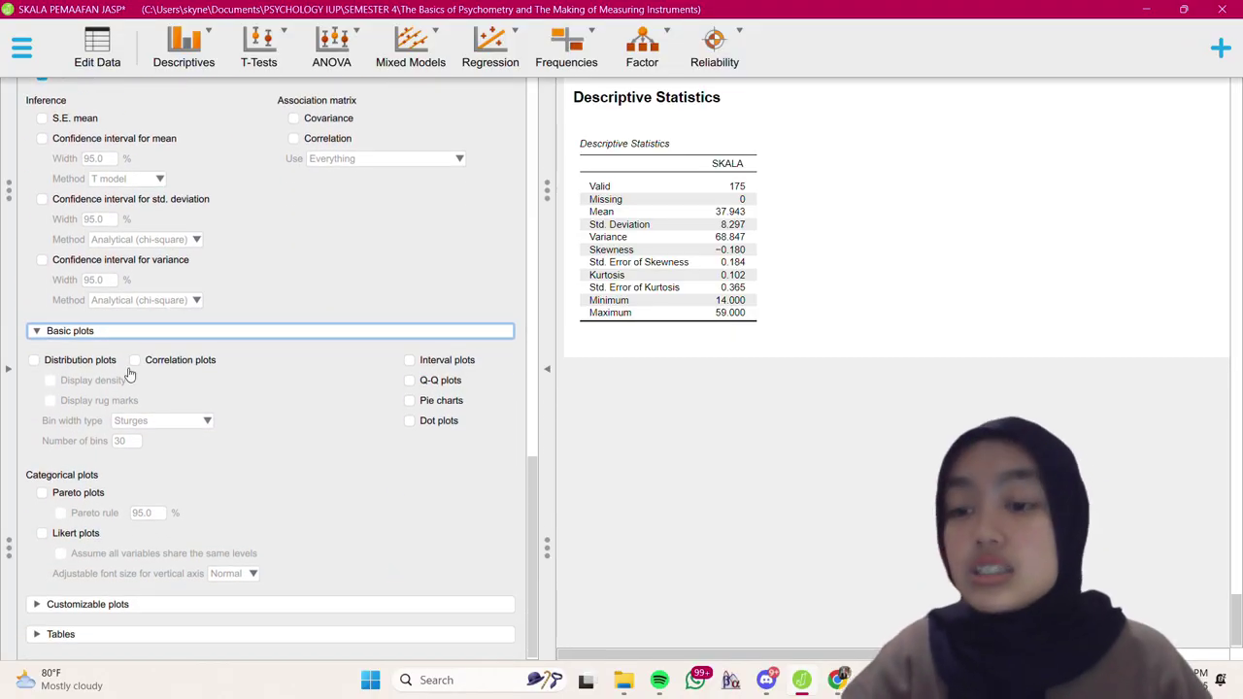
left_click(33, 360)
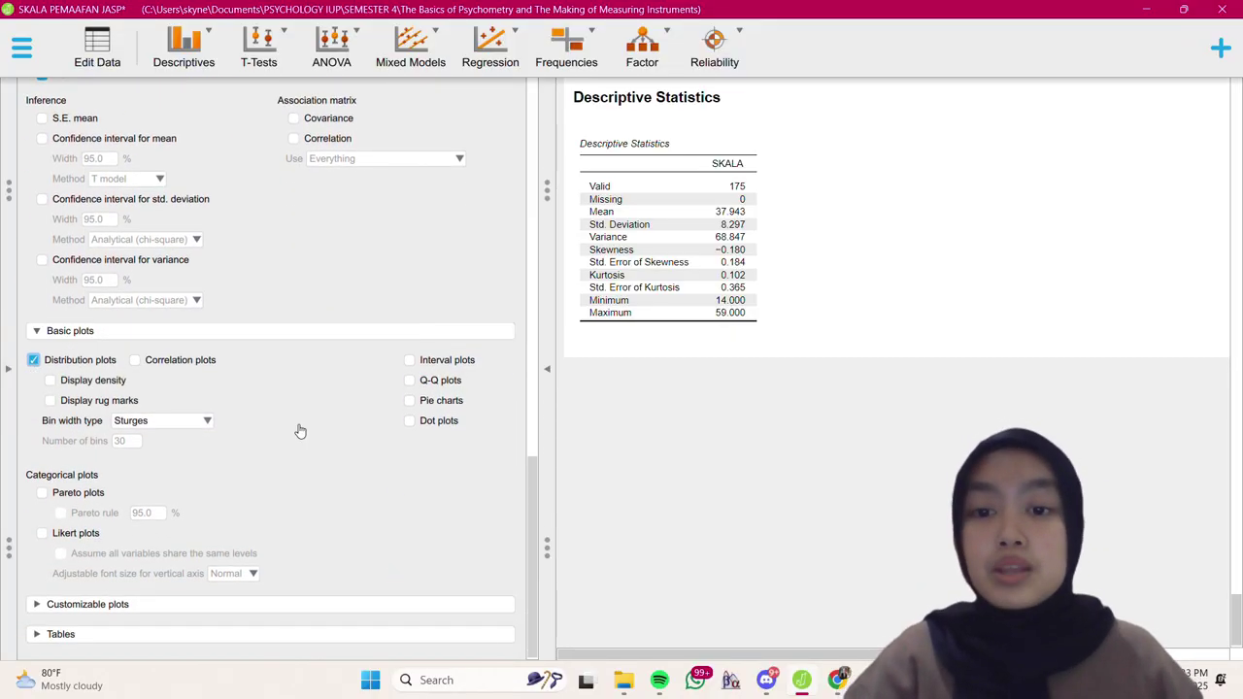
left_click(409, 400)
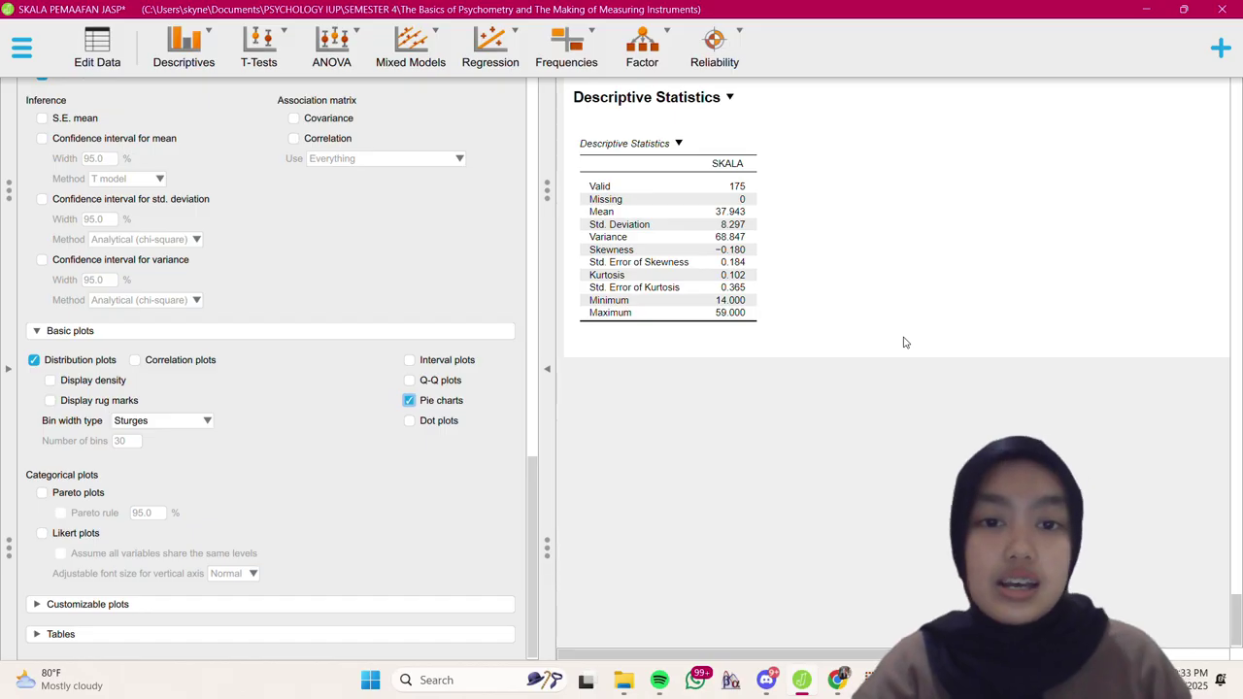
Show the results at full width and examine SKALA's descriptive table and distribution plot
left_click(547, 373)
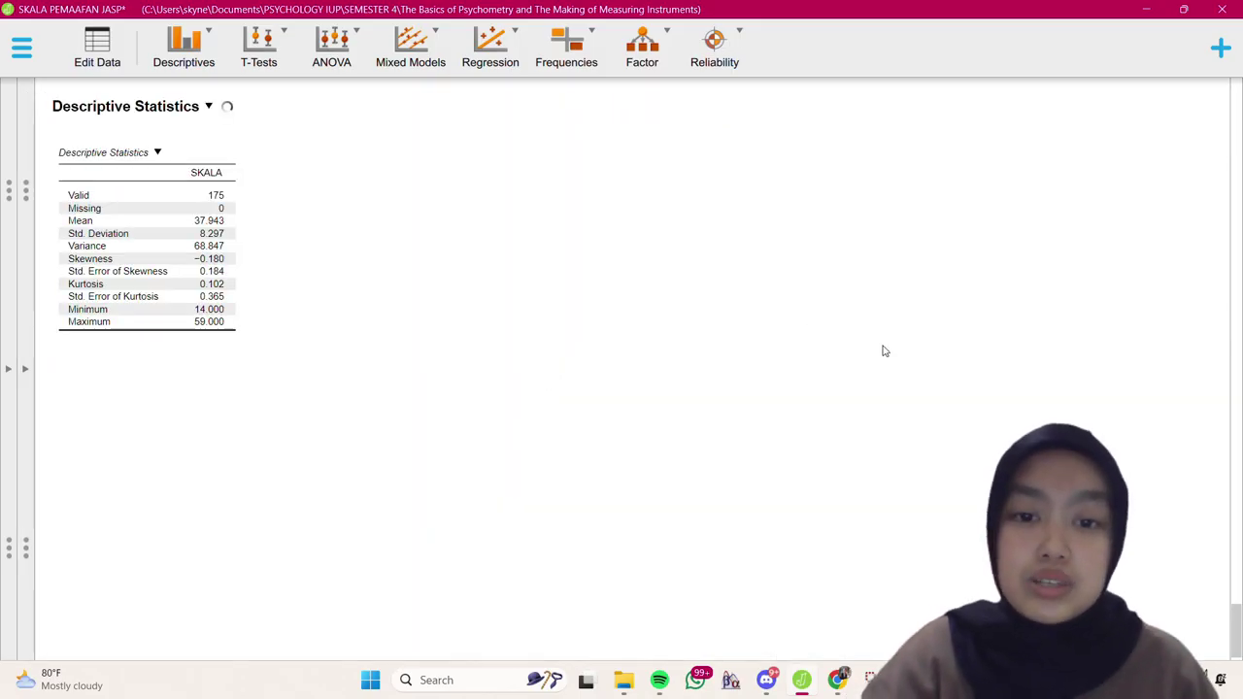
scroll(883, 350, "down", 1)
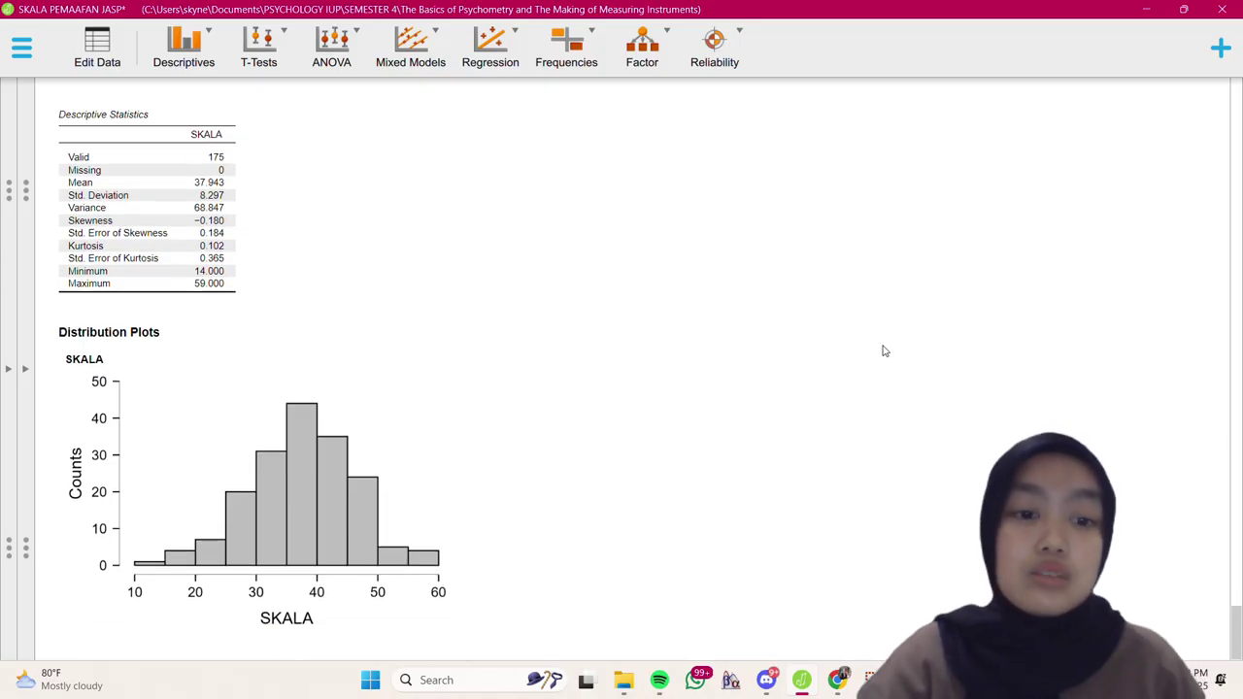
scroll(883, 351, "up", 3)
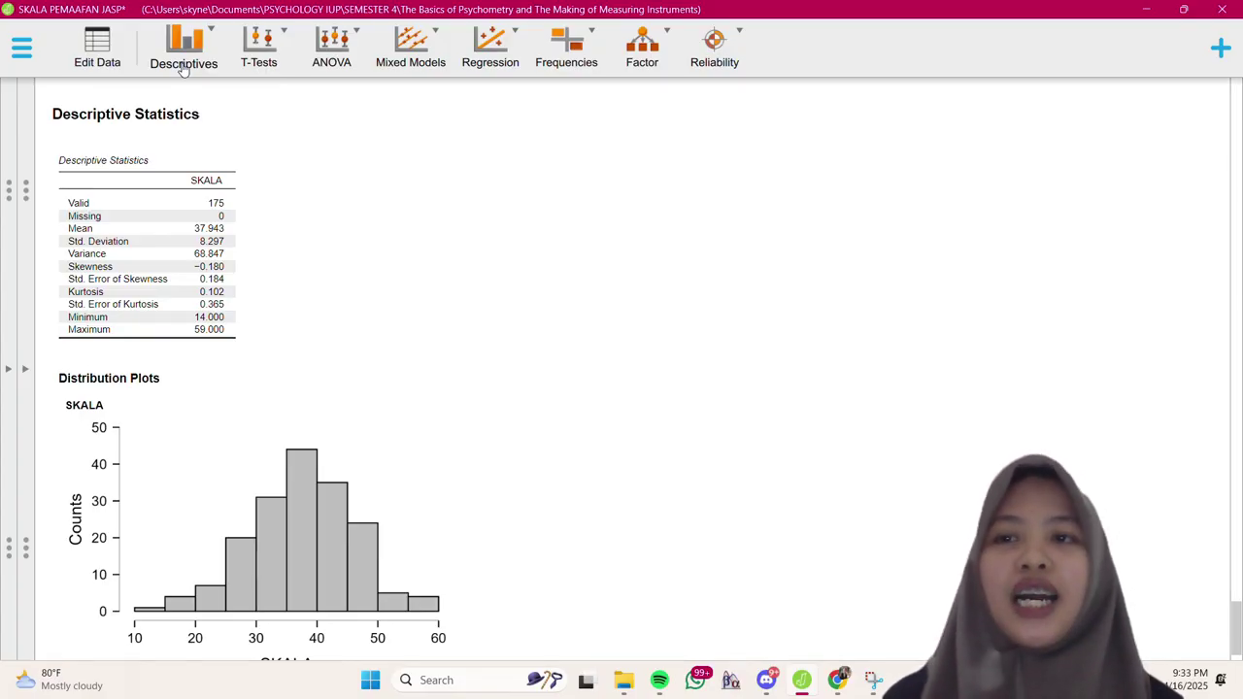
Reopen the descriptive analysis of subscale totals A, R and B and add the Shapiro-Wilk test to its statistics
left_click(182, 68)
left_click(200, 89)
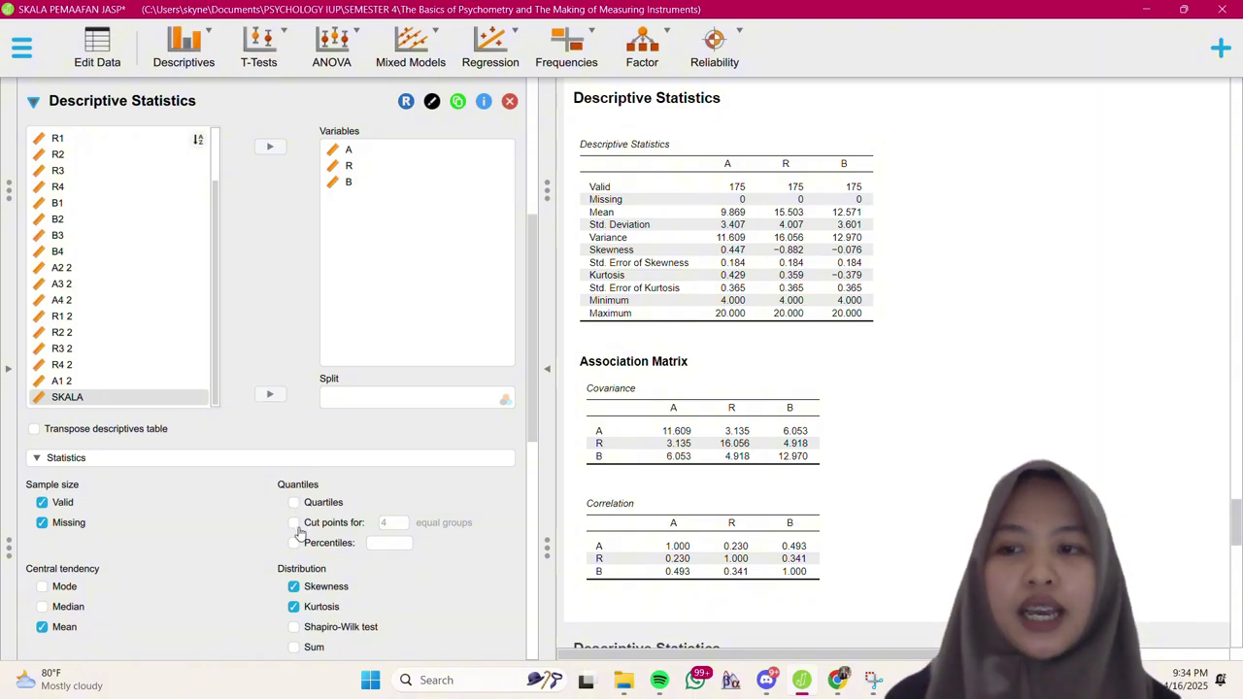
scroll(299, 532, "down", 2)
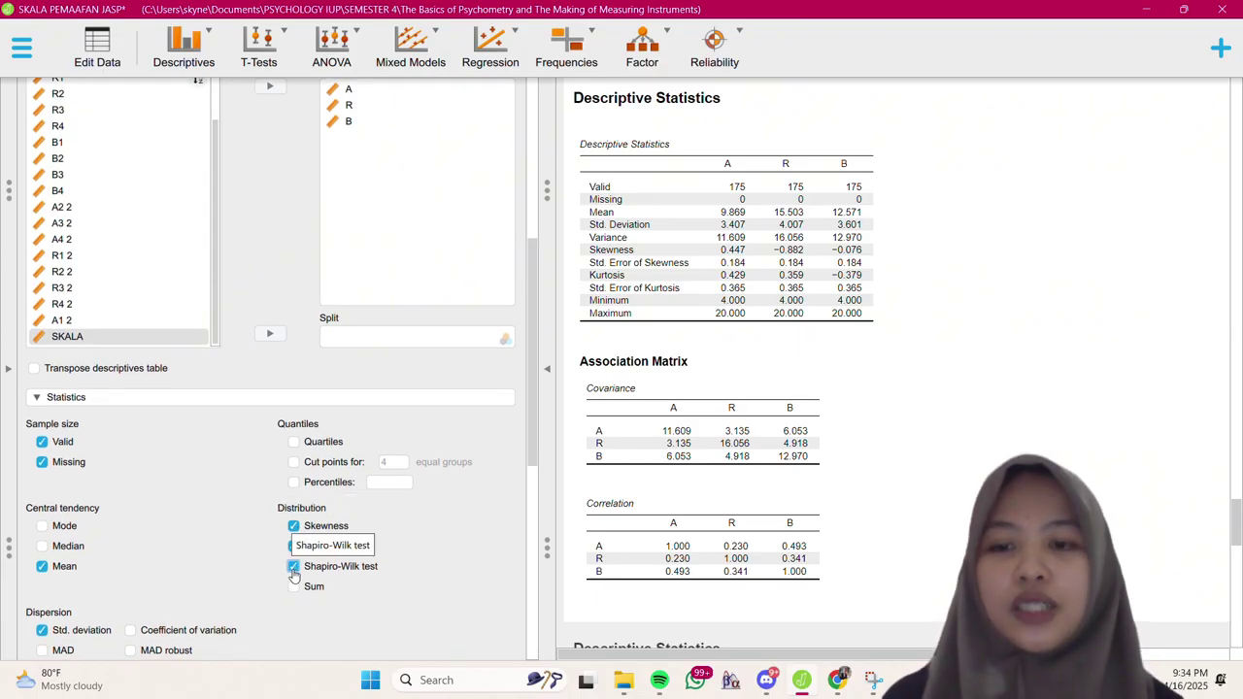
scroll(255, 641, "down", 5)
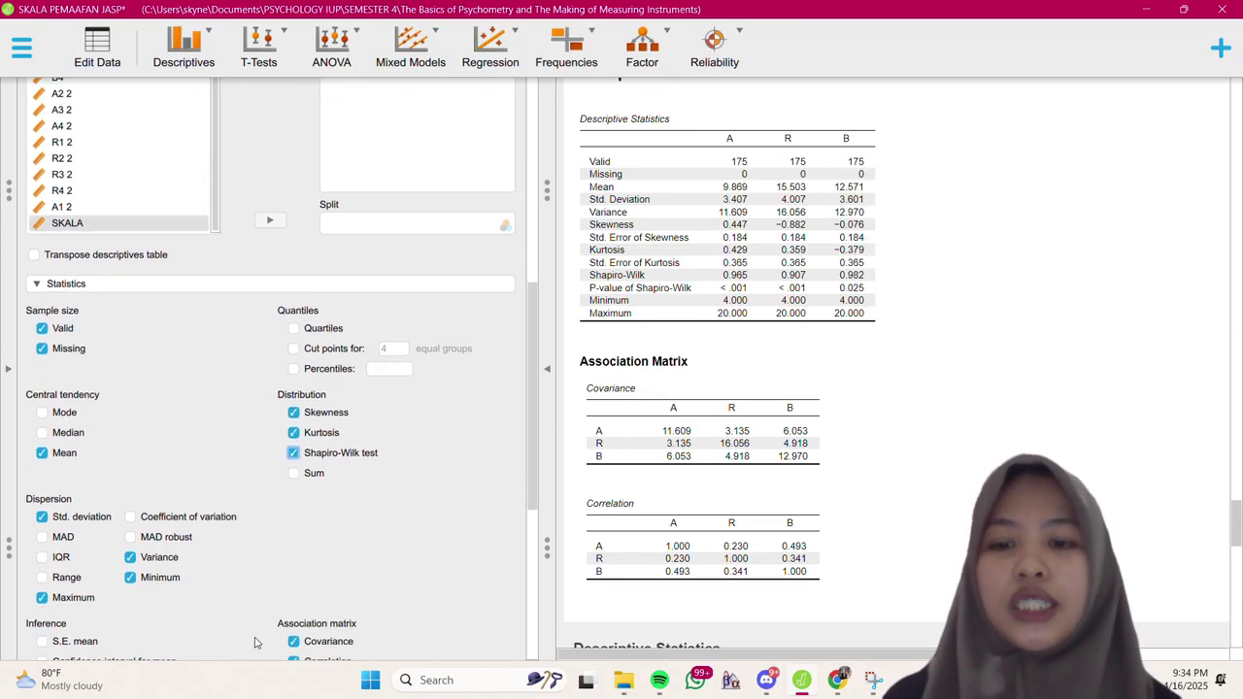
scroll(255, 641, "down", 4)
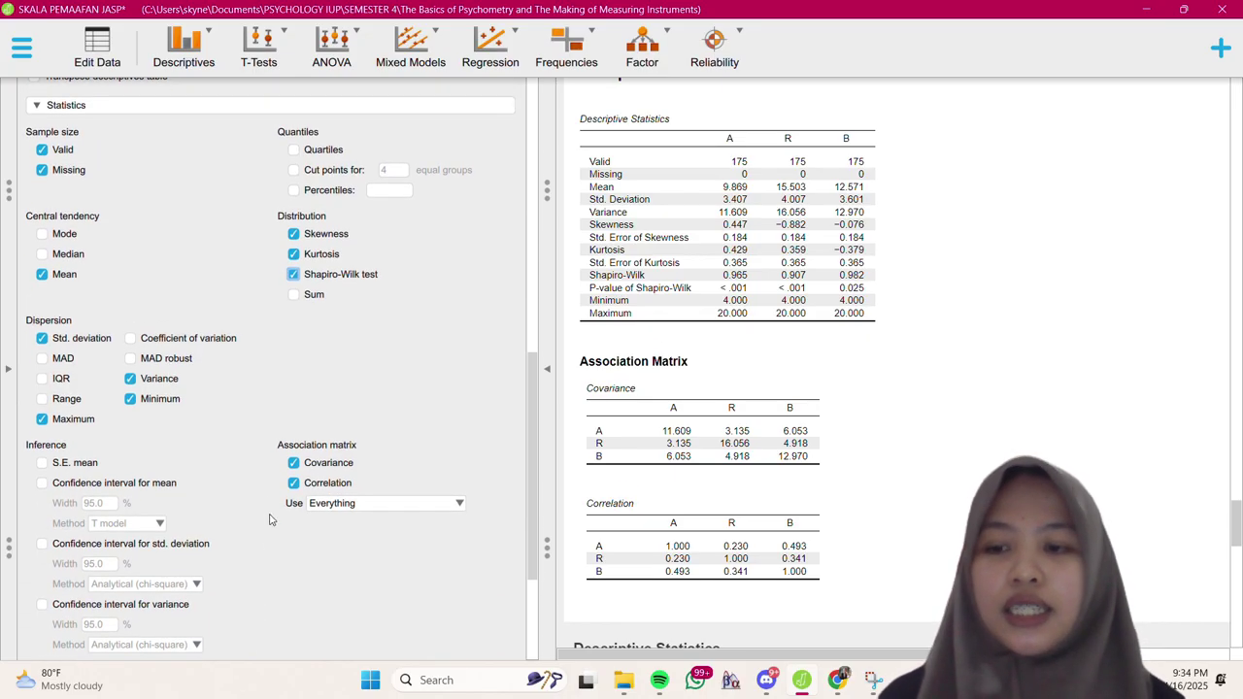
Remove variance, covariance and correlation from the subscale totals' statistics
left_click(131, 379)
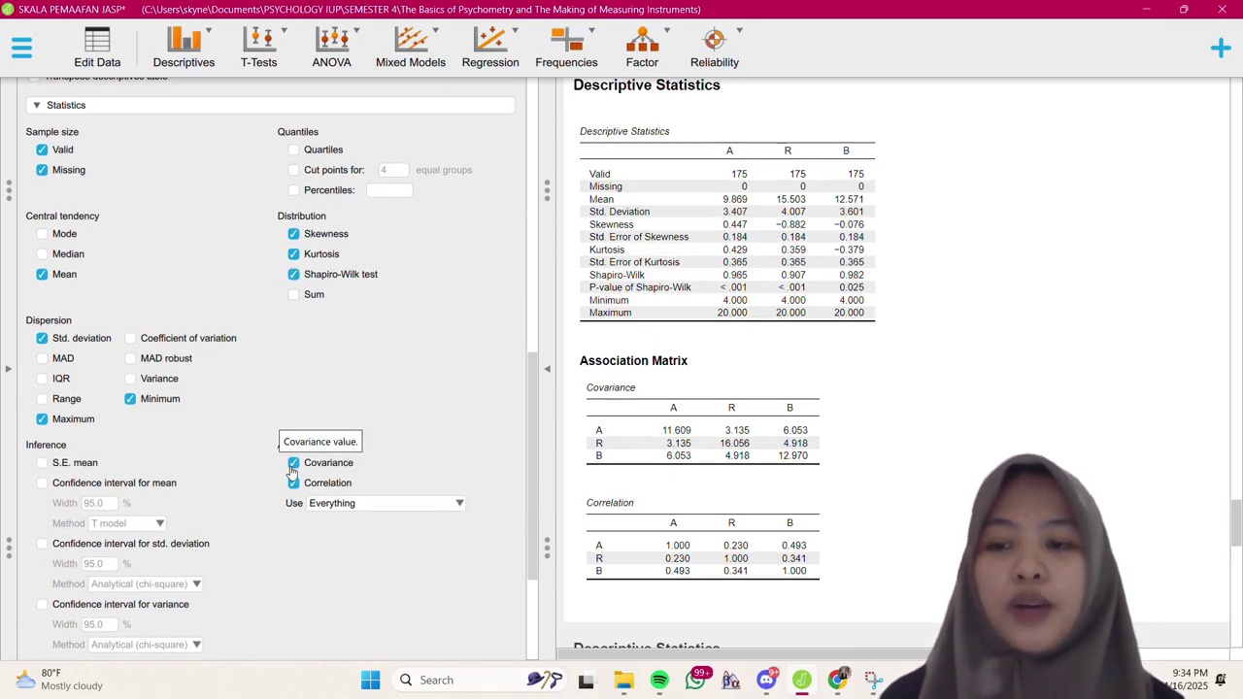
left_click(294, 462)
left_click(292, 482)
Enable Q-Q plots for the subscale totals, leaving distribution plots off
scroll(262, 501, "down", 6)
left_click(203, 476)
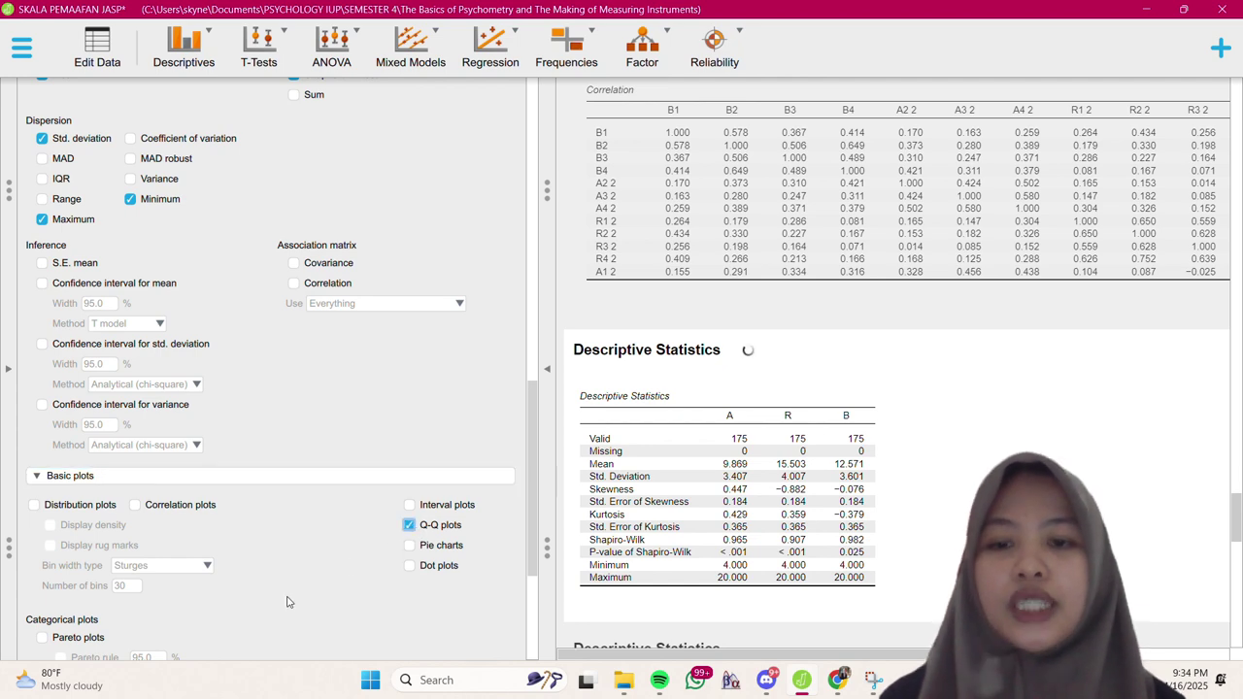
scroll(178, 569, "up", 1)
left_click(34, 530)
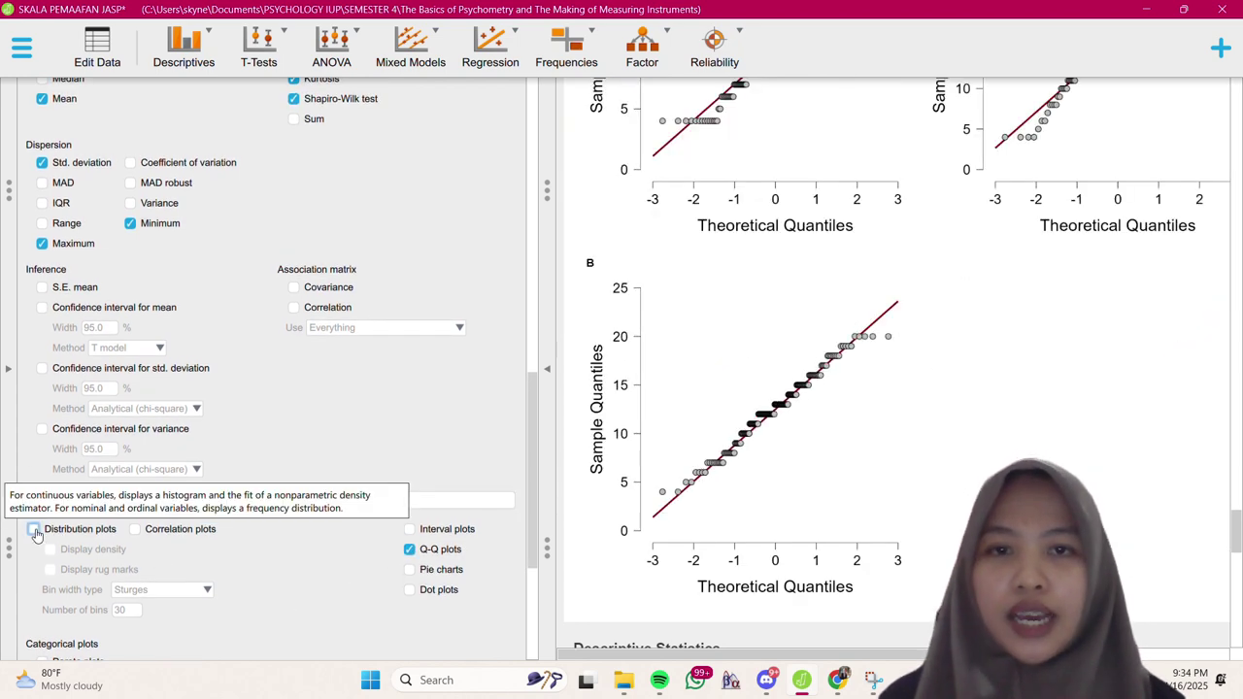
Show the results at full width and examine the subscale totals' Shapiro-Wilk values and Q-Q plots
left_click(546, 370)
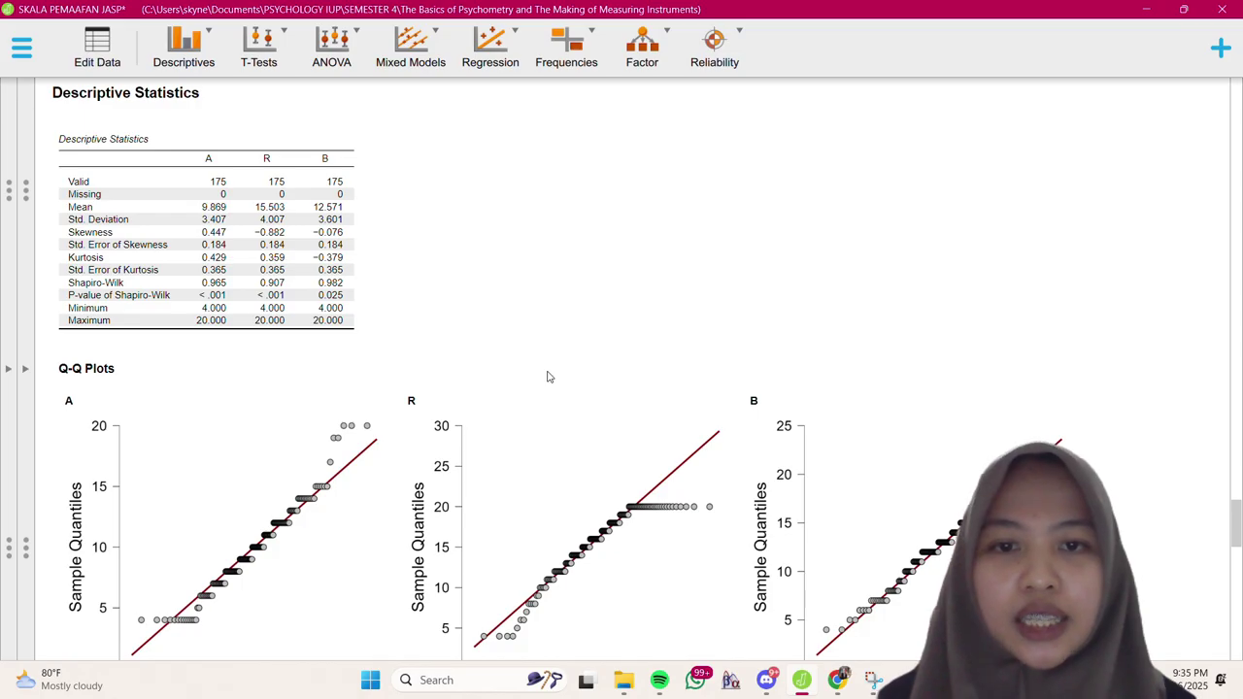
scroll(547, 377, "down", 1)
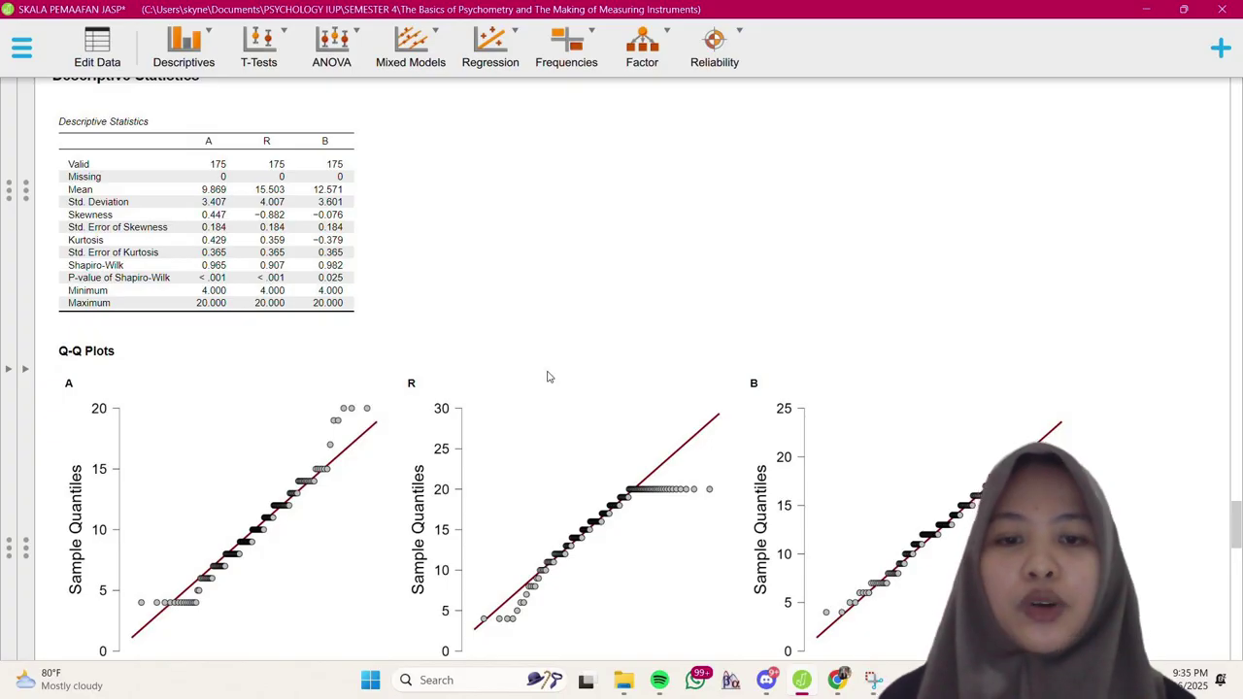
scroll(547, 377, "up", 1)
scroll(547, 377, "down", 2)
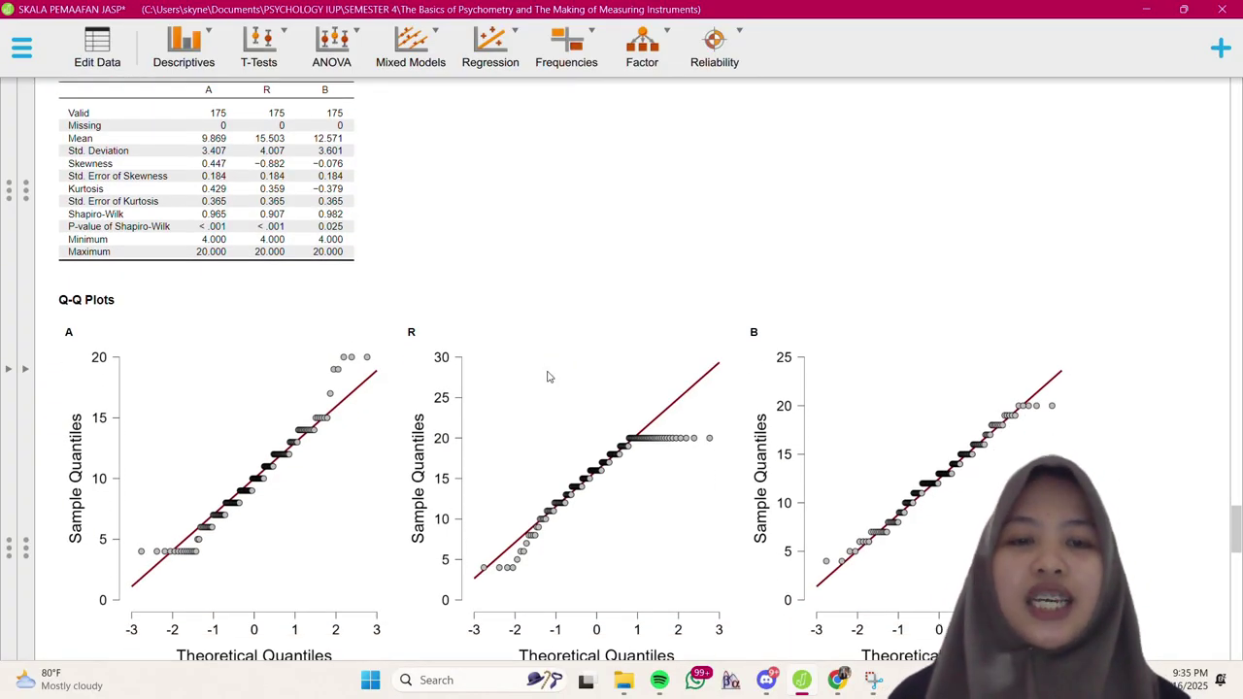
Open a descriptive statistics analysis of the overall total SKALA and add the Shapiro-Wilk test to its statistics
scroll(547, 377, "down", 2)
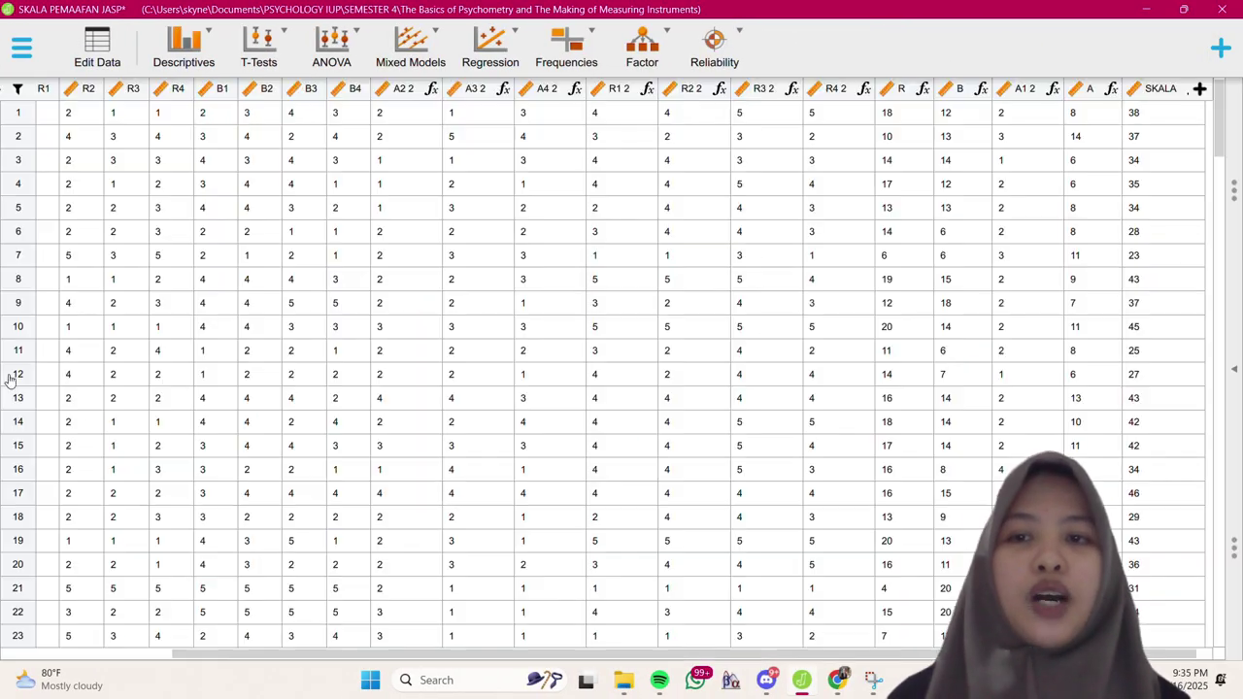
left_click(184, 54)
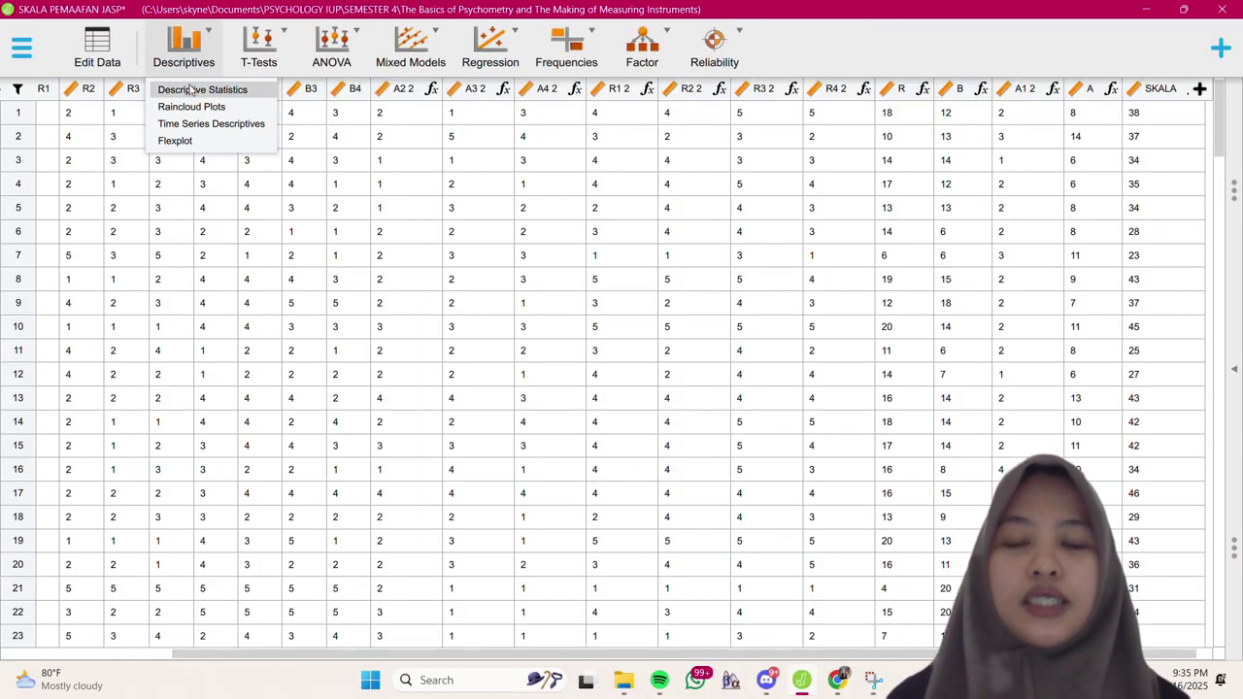
left_click(190, 90)
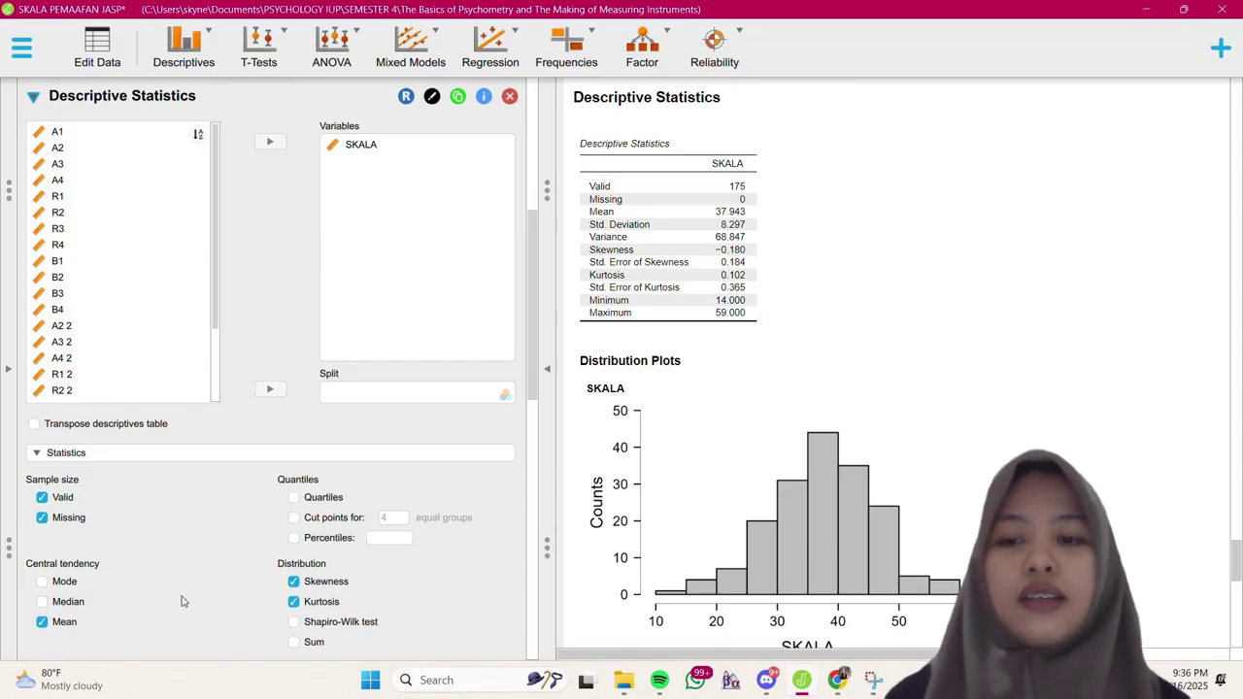
scroll(181, 601, "down", 1)
left_click(296, 599)
scroll(234, 615, "down", 3)
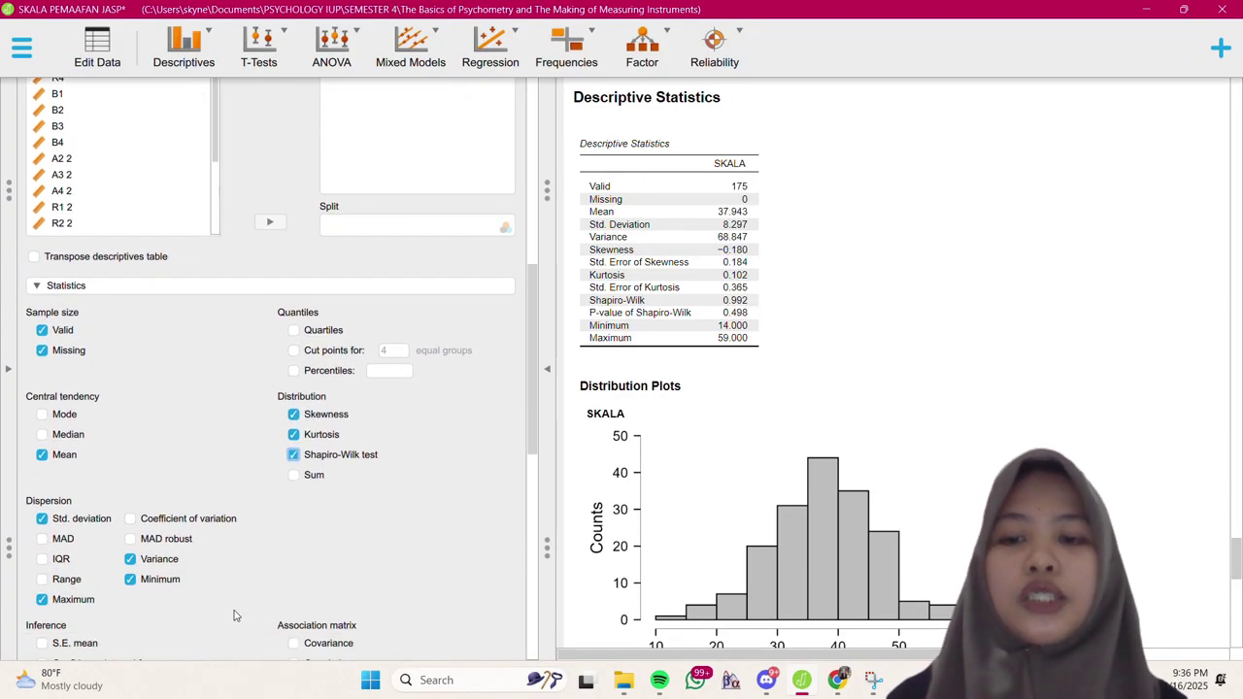
Remove variance from the SKALA statistics and enable its Q-Q plot, keeping the distribution plot
left_click(130, 524)
scroll(130, 525, "down", 5)
left_click(410, 509)
left_click(410, 489)
Show the results at full width and examine SKALA's Shapiro-Wilk values, distribution plot and Q-Q plot
left_click(550, 369)
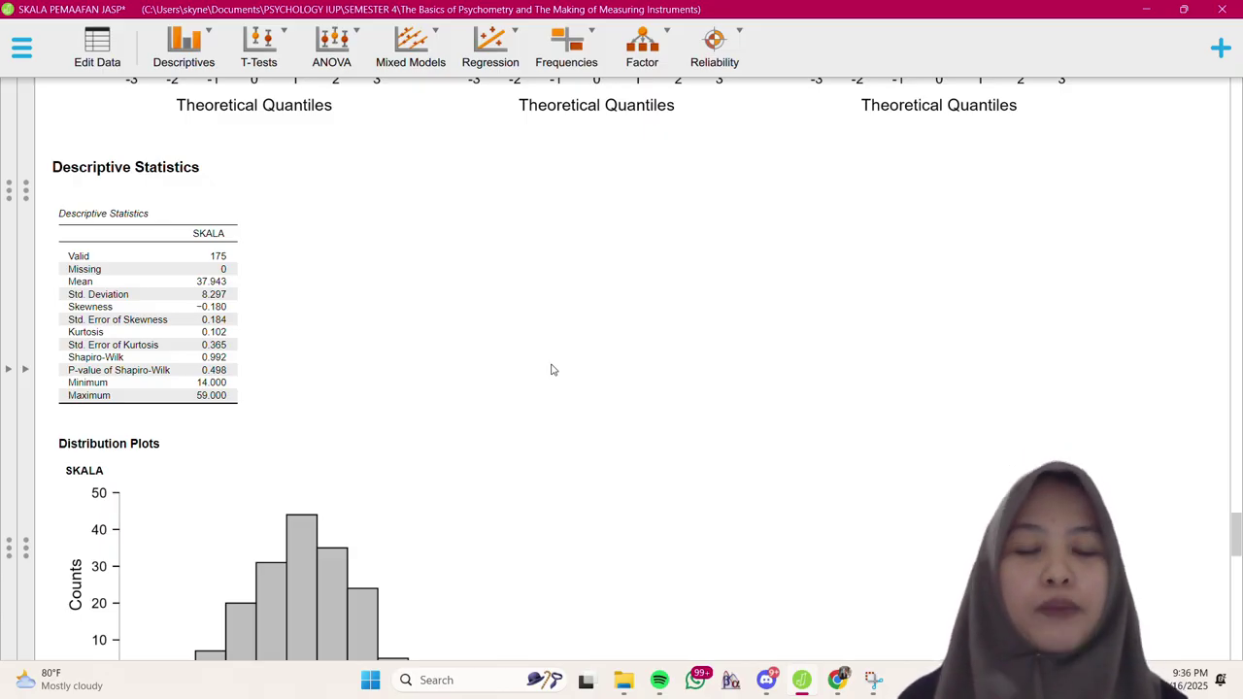
scroll(550, 369, "down", 3)
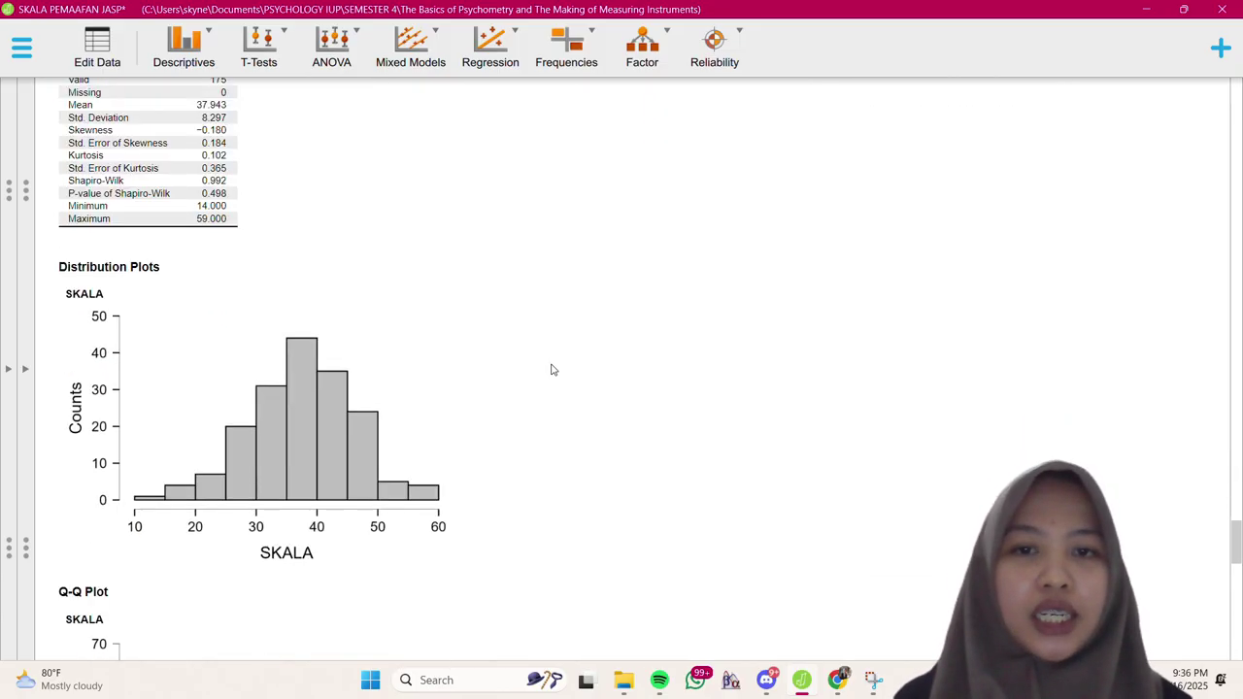
scroll(551, 369, "down", 3)
scroll(551, 369, "up", 5)
scroll(551, 369, "down", 1)
scroll(551, 369, "down", 8)
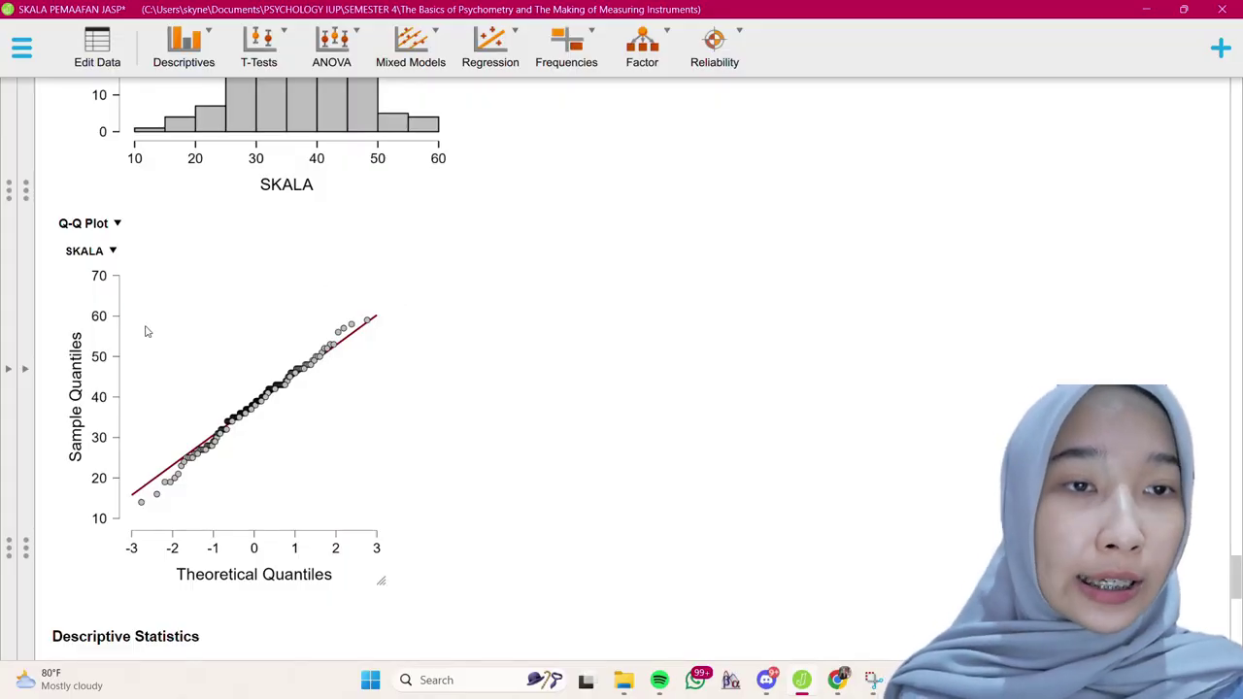
Start a confirmatory factor analysis and assign items B1, B2, B3 and B4 to Factor 1
left_click(24, 370)
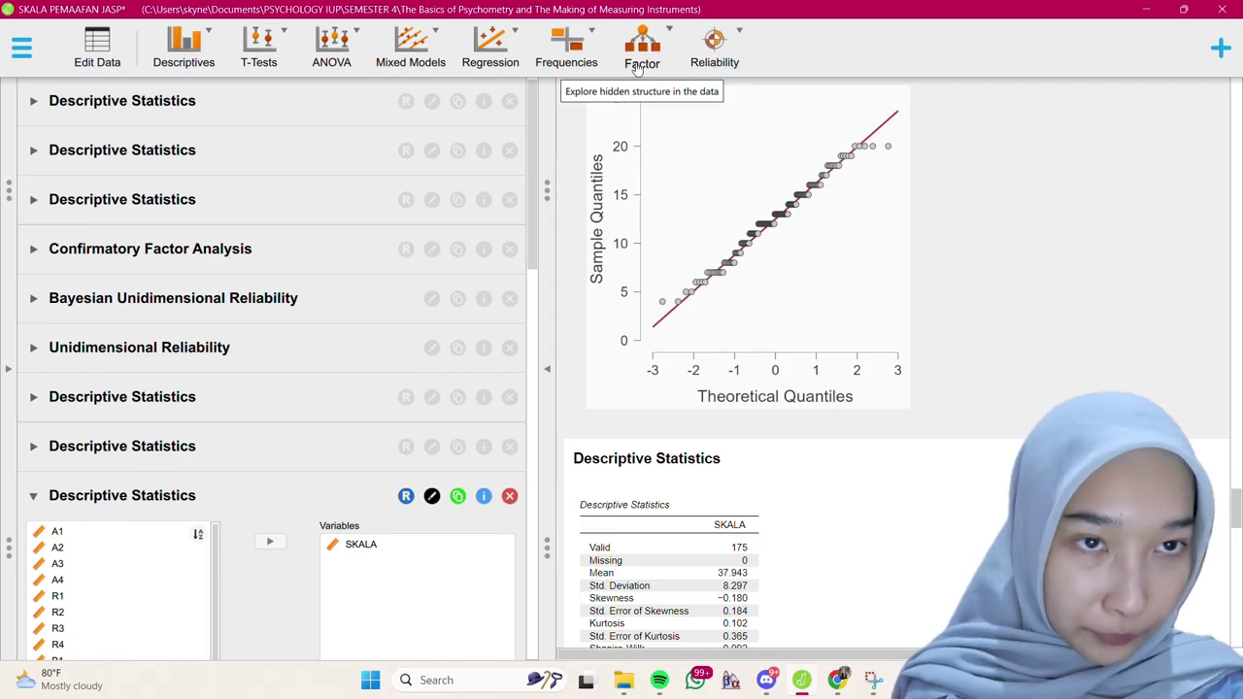
left_click(637, 68)
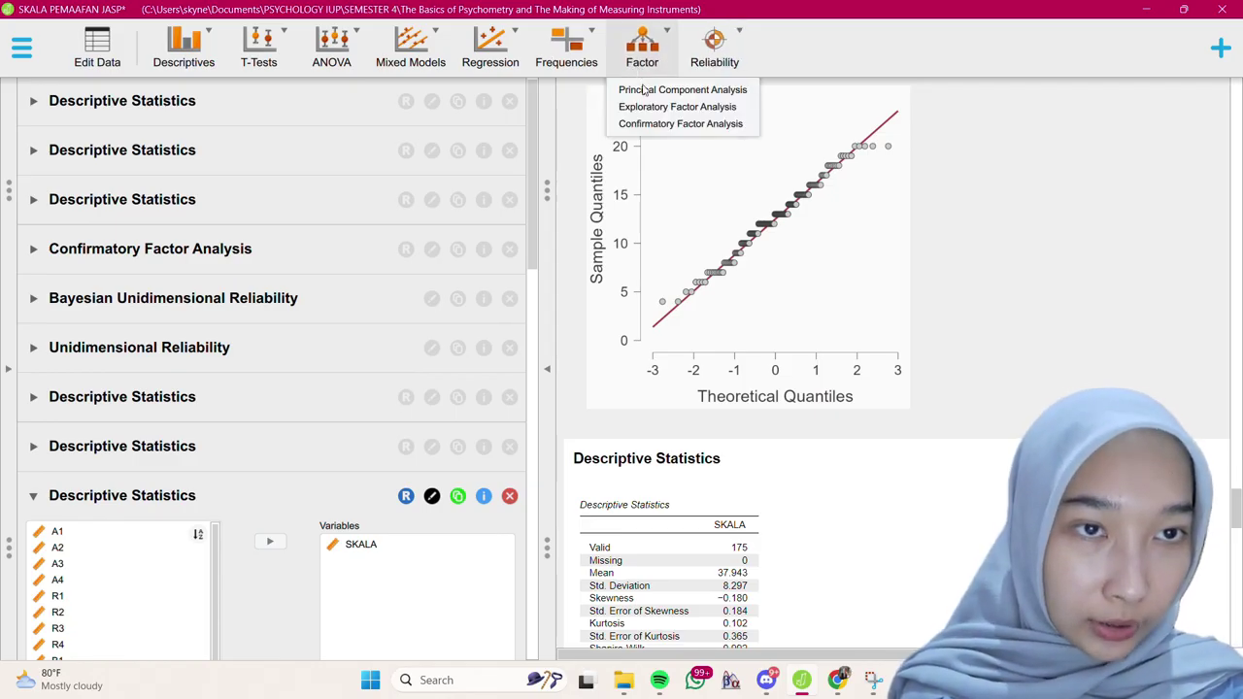
left_click(680, 123)
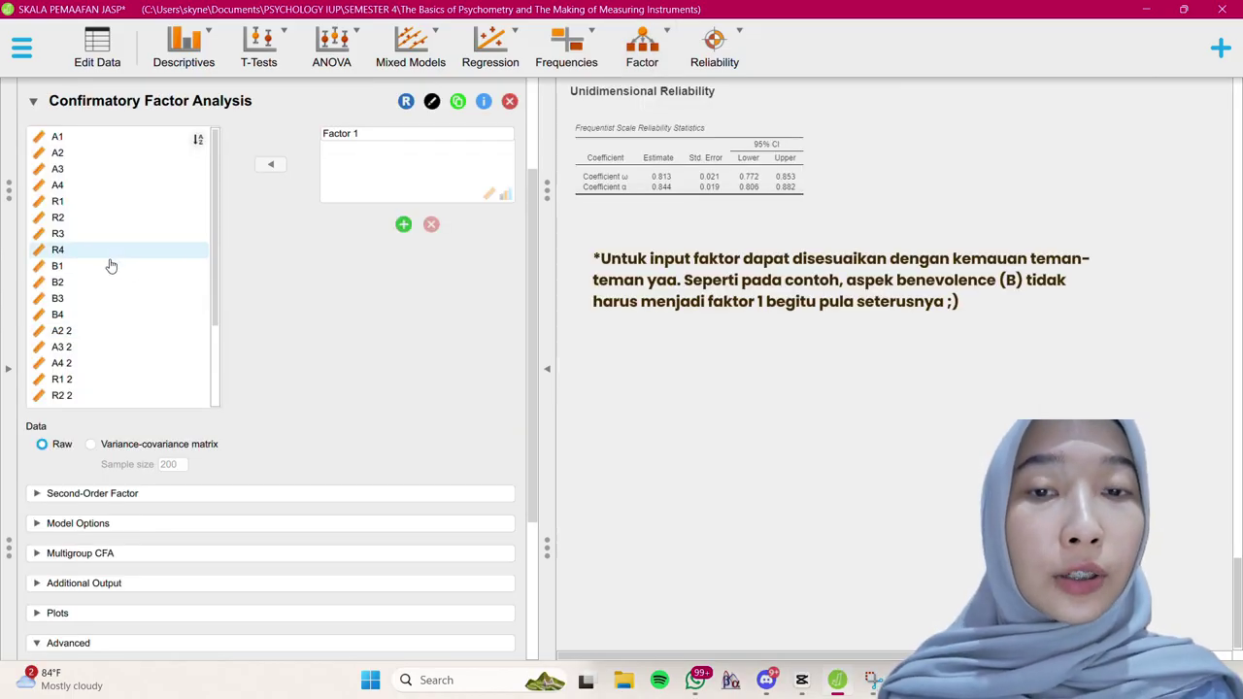
left_click(114, 267)
left_click_drag(114, 275, 432, 161)
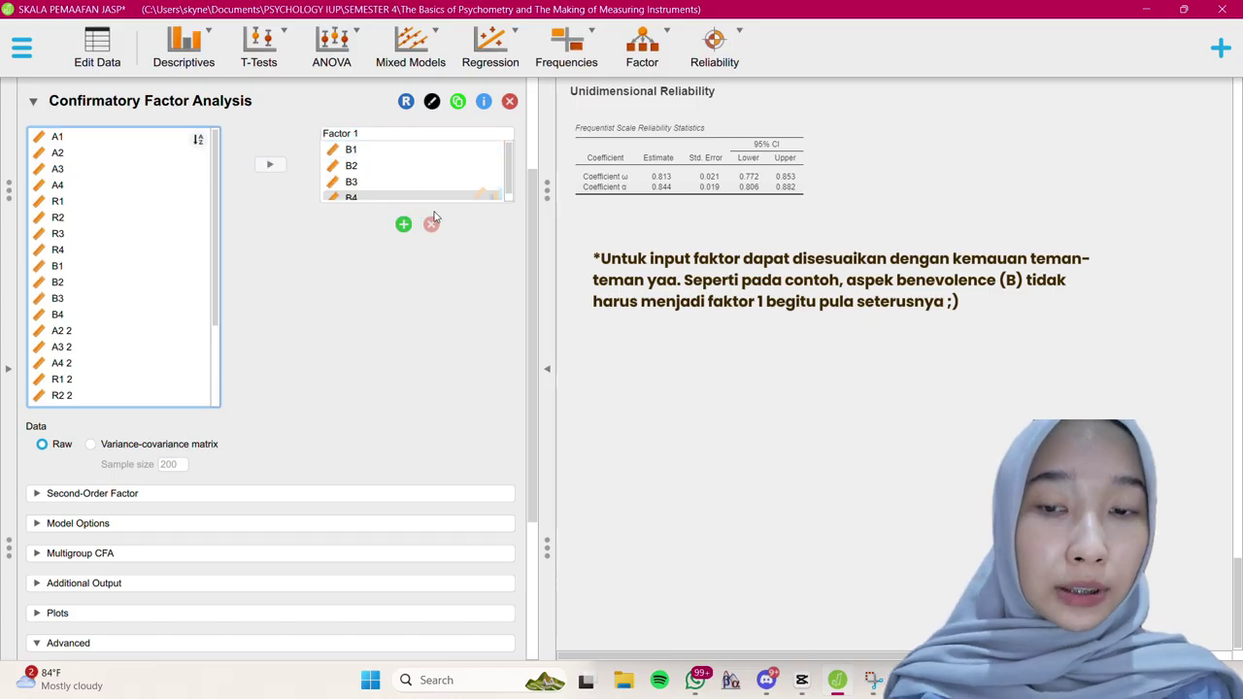
Add Factor 2 to the confirmatory factor analysis and assign the recoded items A1 2, A2 2, A3 2 and A4 2
left_click(403, 225)
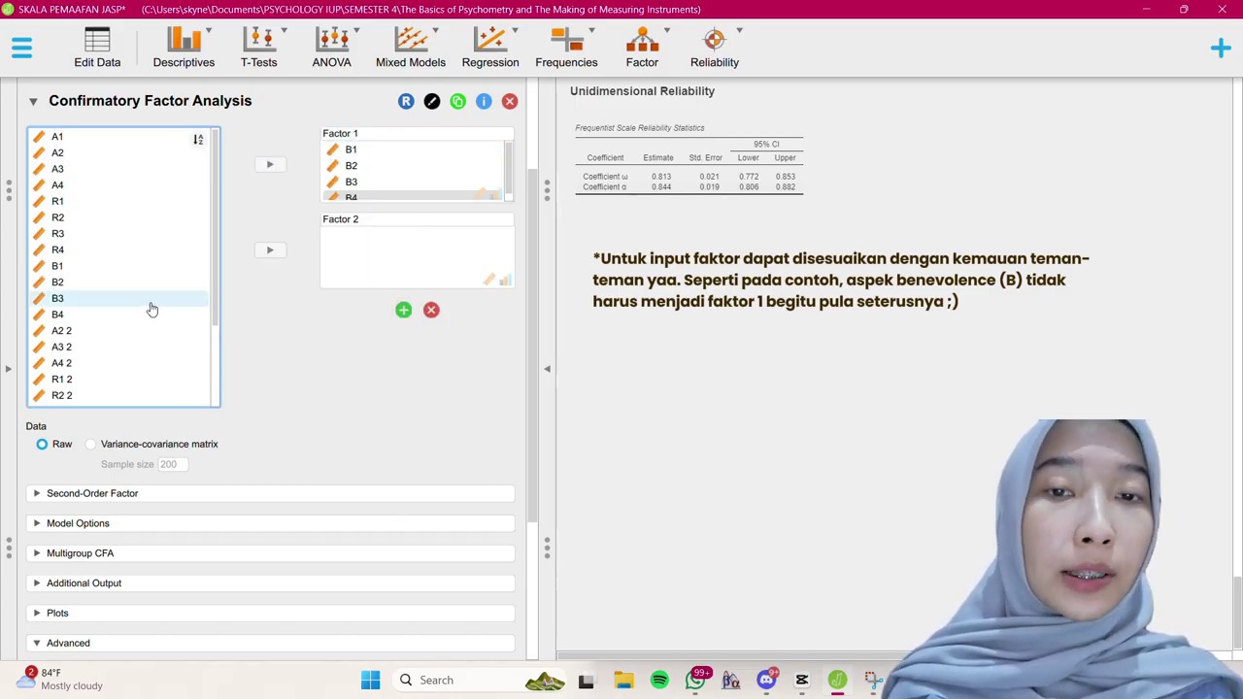
scroll(152, 308, "down", 3)
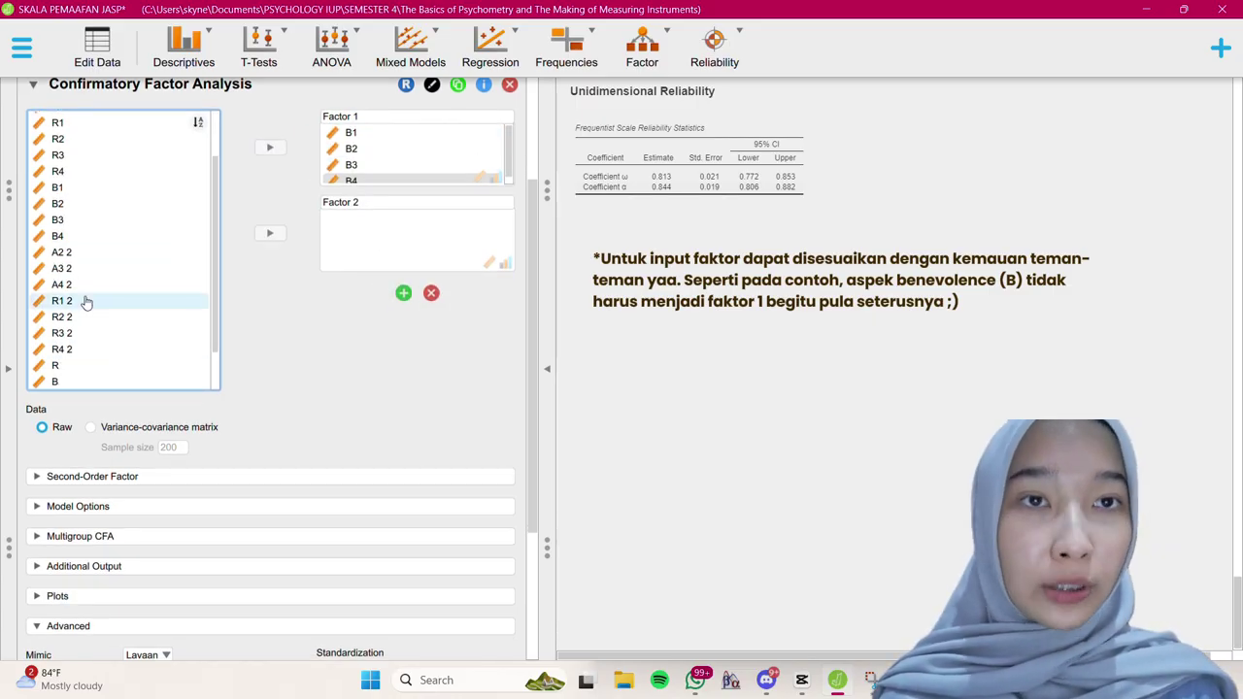
left_click_drag(77, 255, 81, 283)
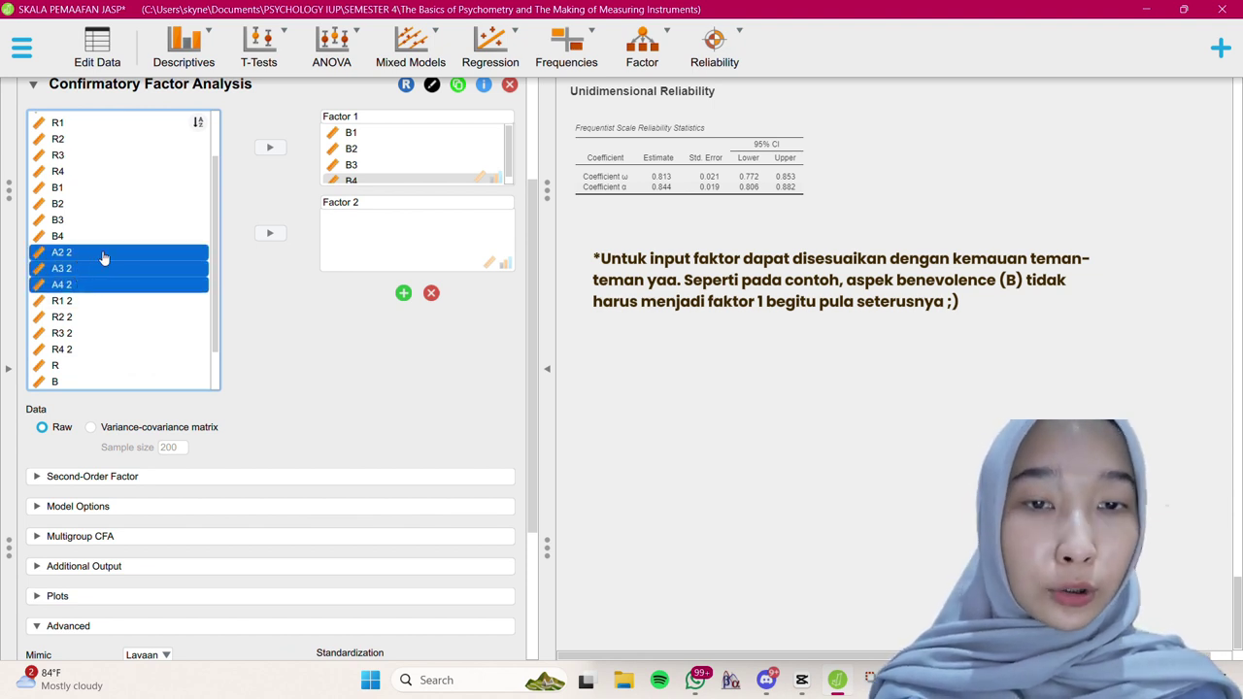
left_click(270, 234)
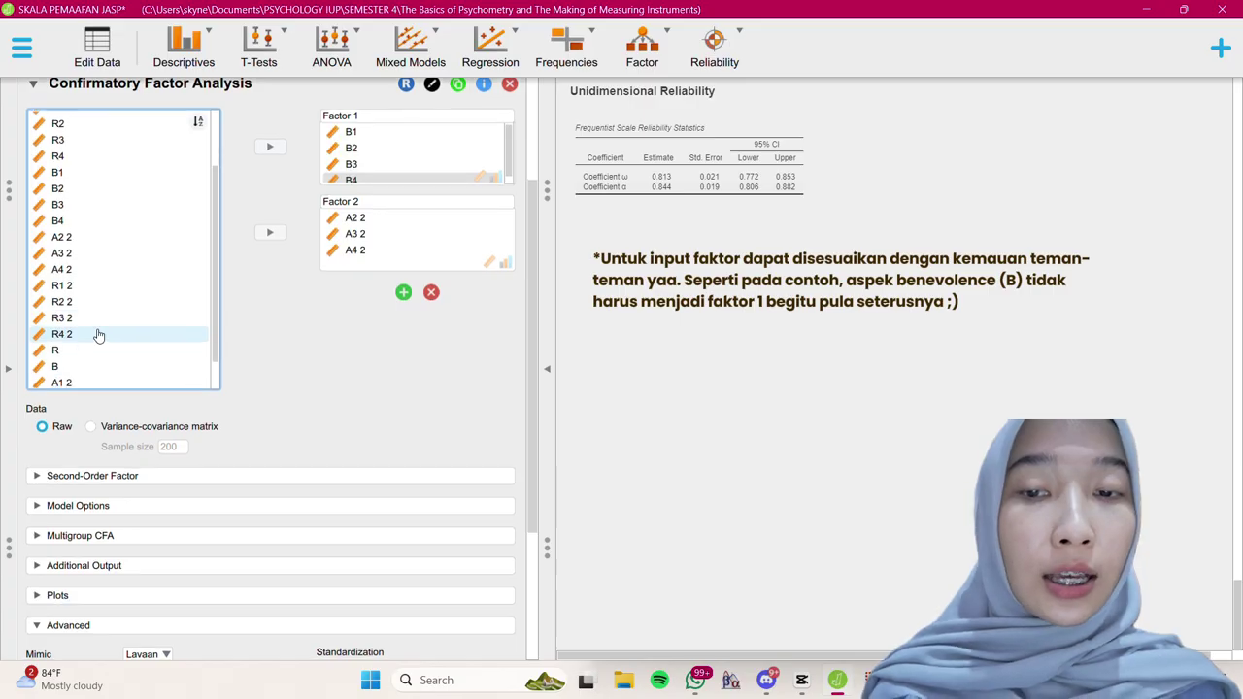
scroll(102, 354, "down", 1)
left_click(108, 381)
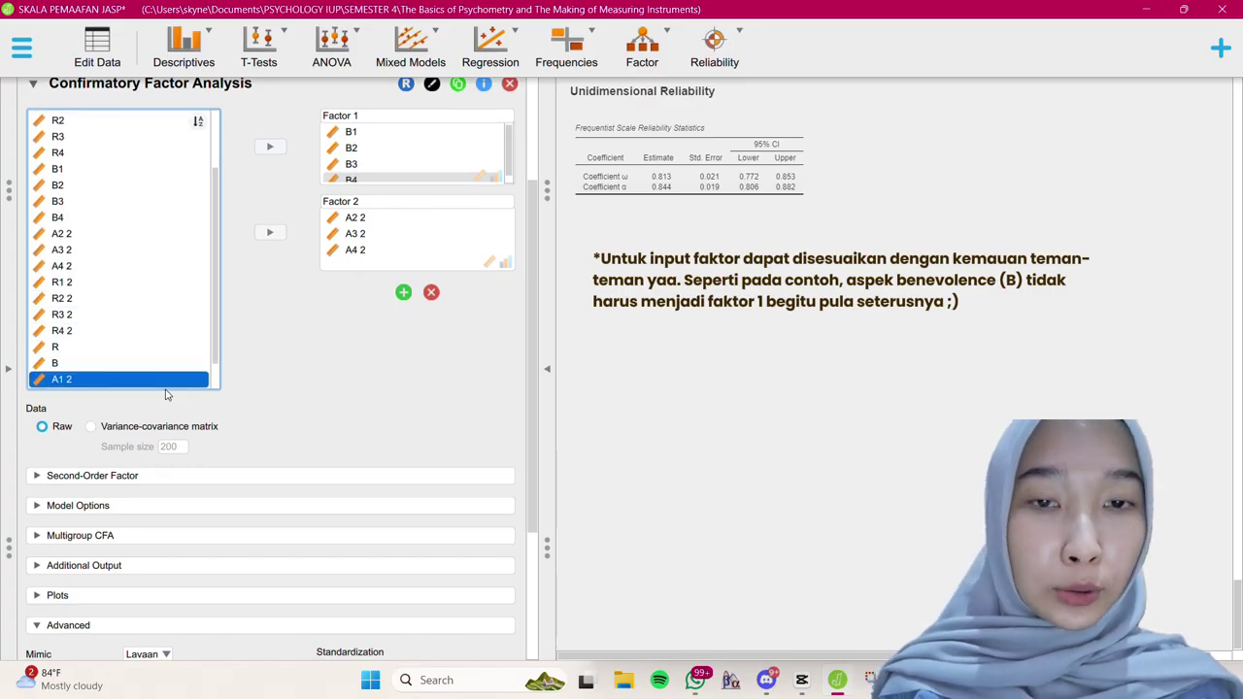
left_click_drag(166, 387, 456, 216)
Add Factor 3 to the confirmatory factor analysis and assign the recoded items R1 2, R2 2, R3 2 and R4 2
left_click(403, 292)
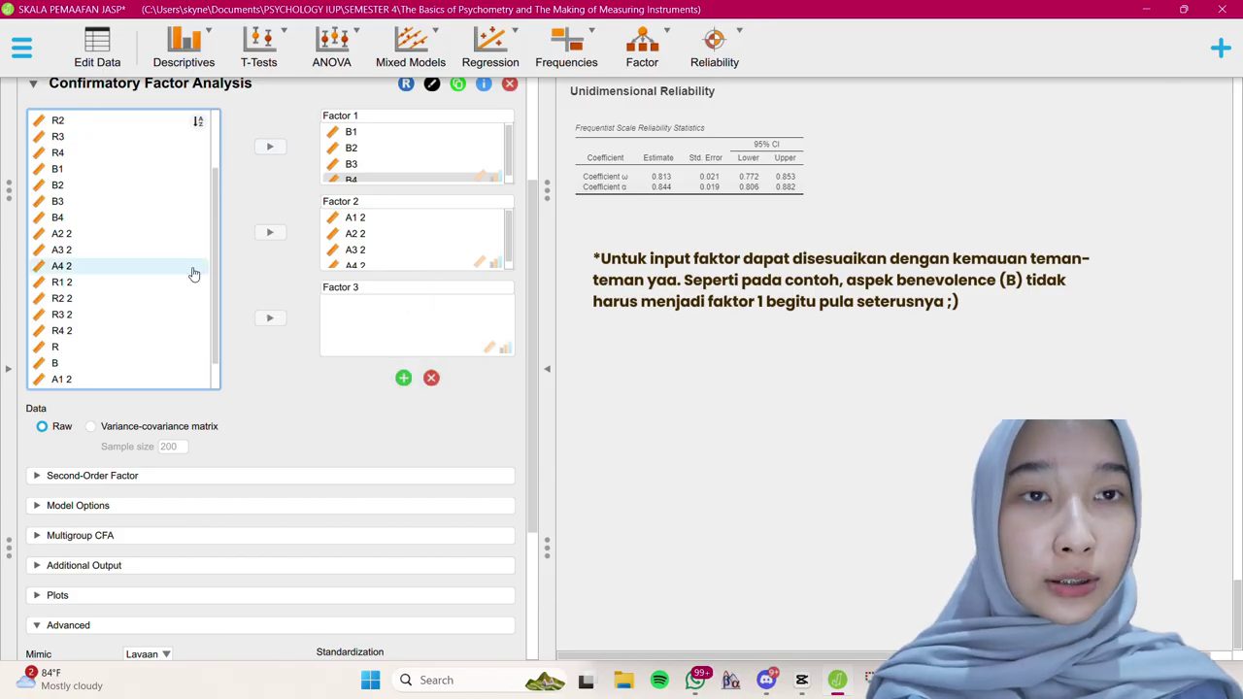
left_click(126, 282)
key("shift+Down")
key("shift+Down")
key("shift+Down")
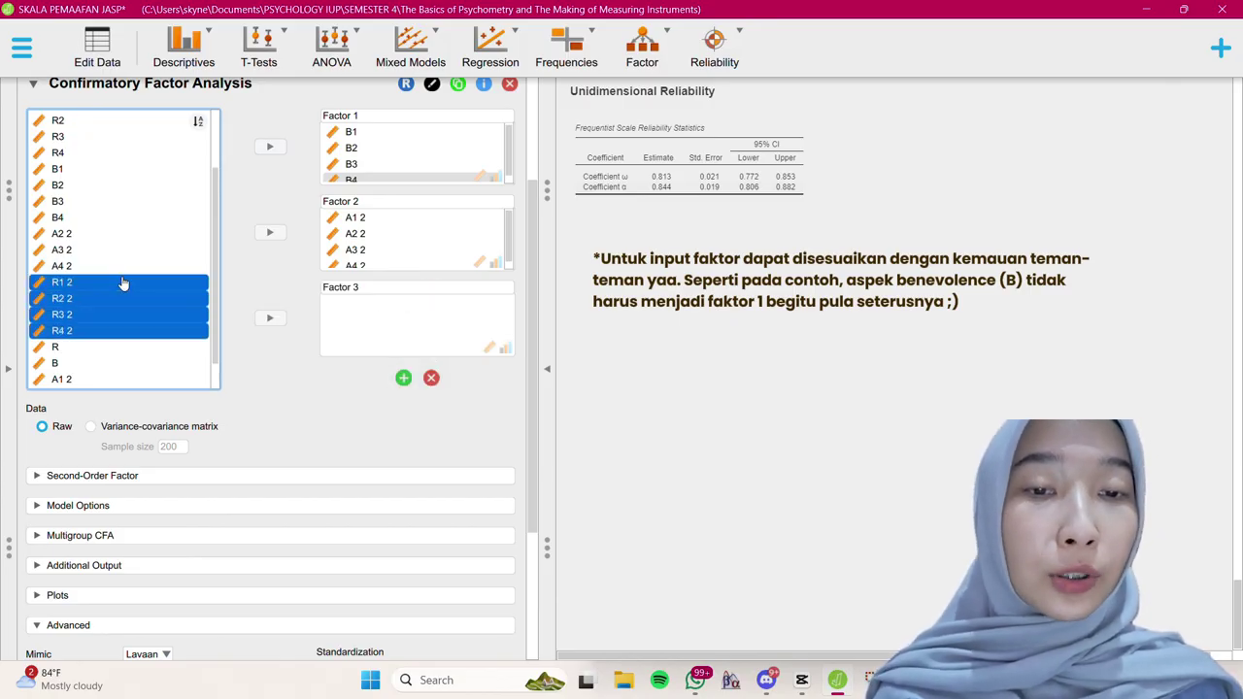
left_click(269, 319)
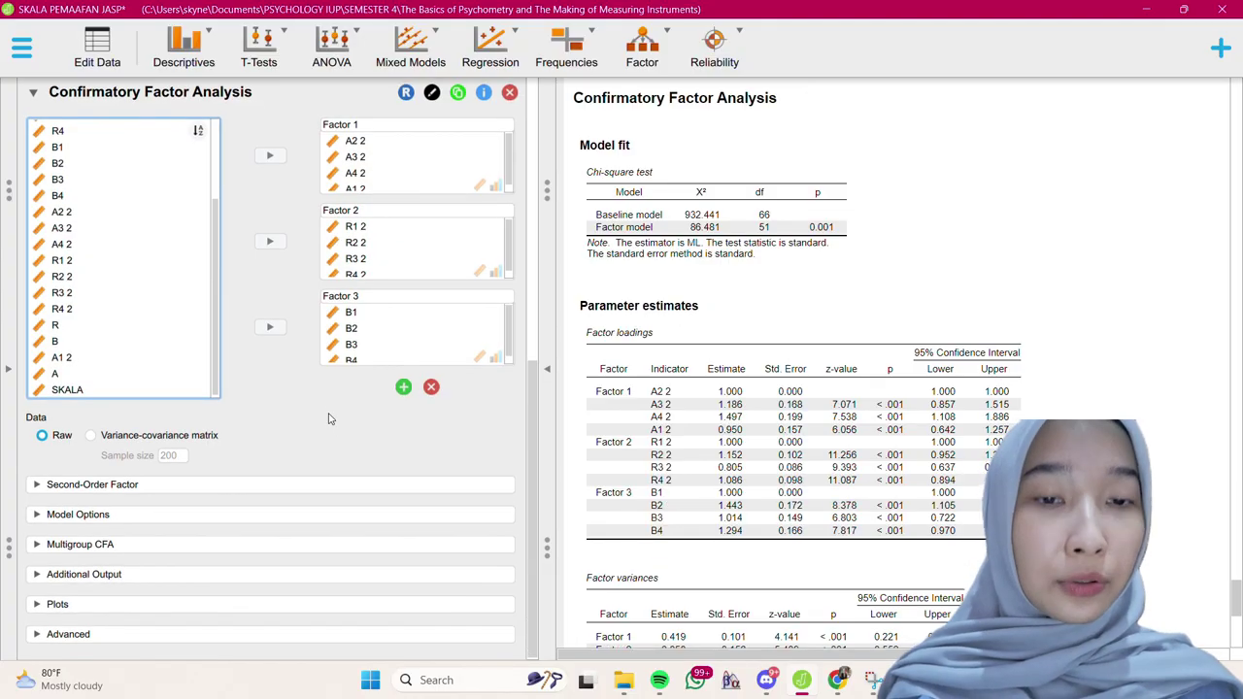
left_click(39, 515)
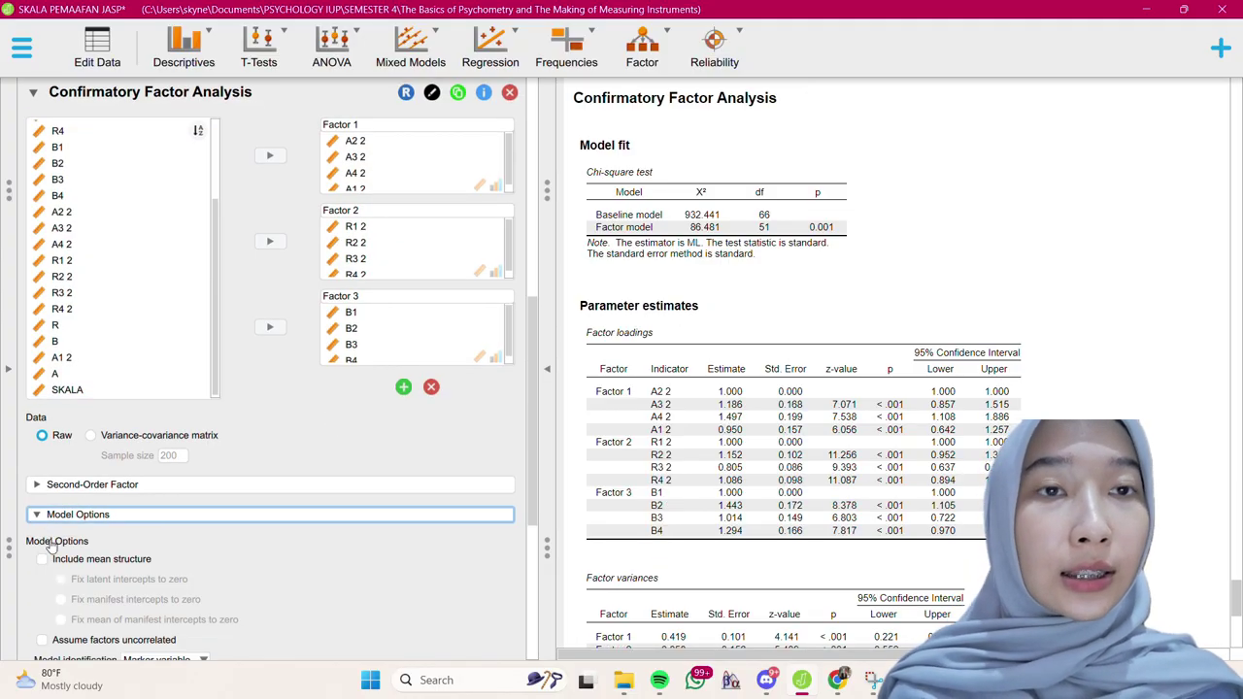
left_click(39, 519)
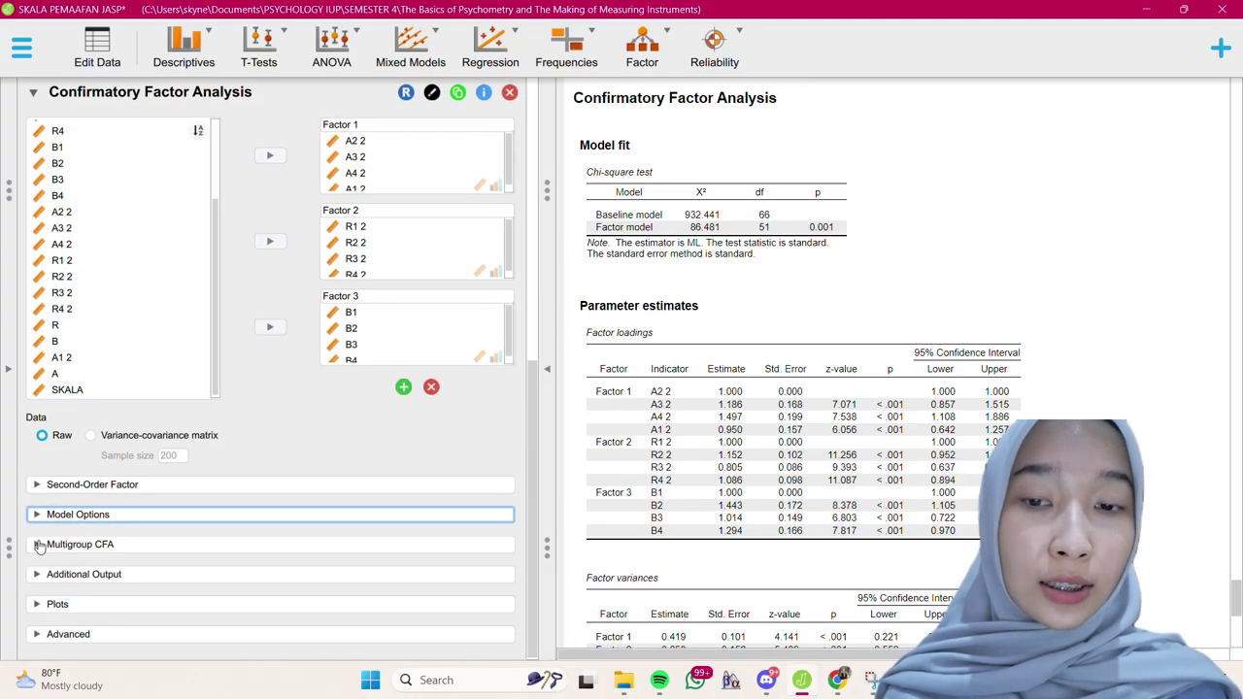
left_click(39, 549)
left_click(39, 547)
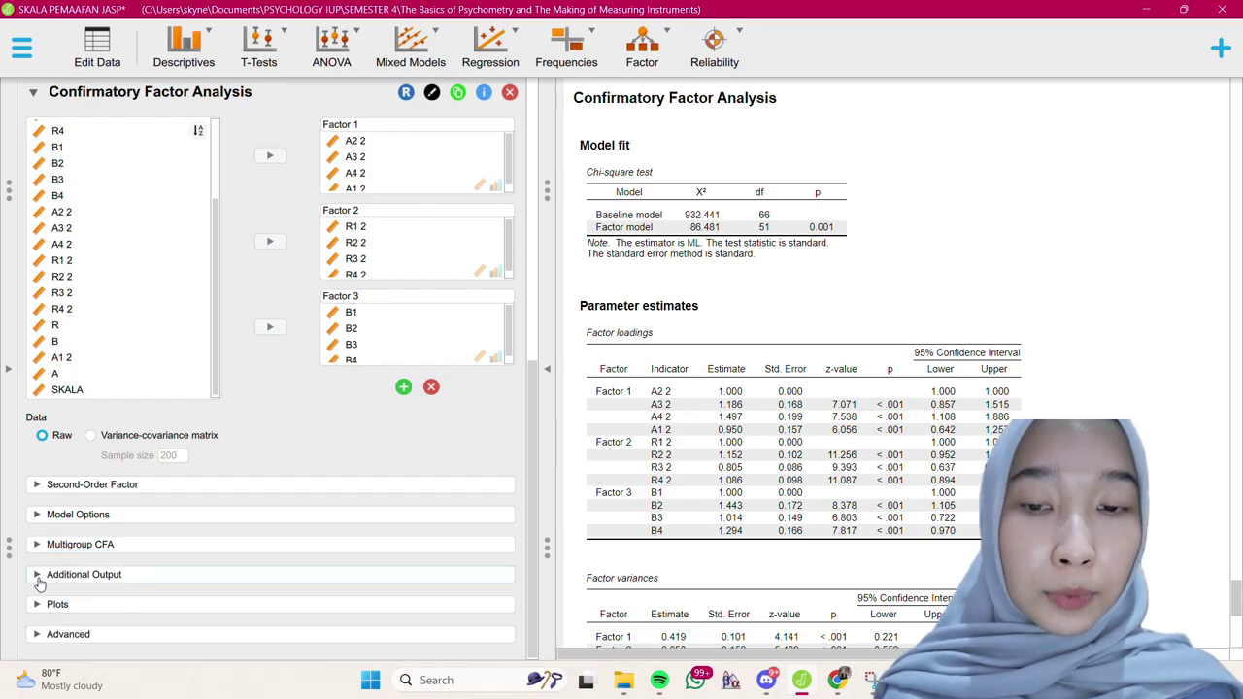
Add additional fit measures, R-Squared and the model plot to the confirmatory factor analysis output
left_click(39, 574)
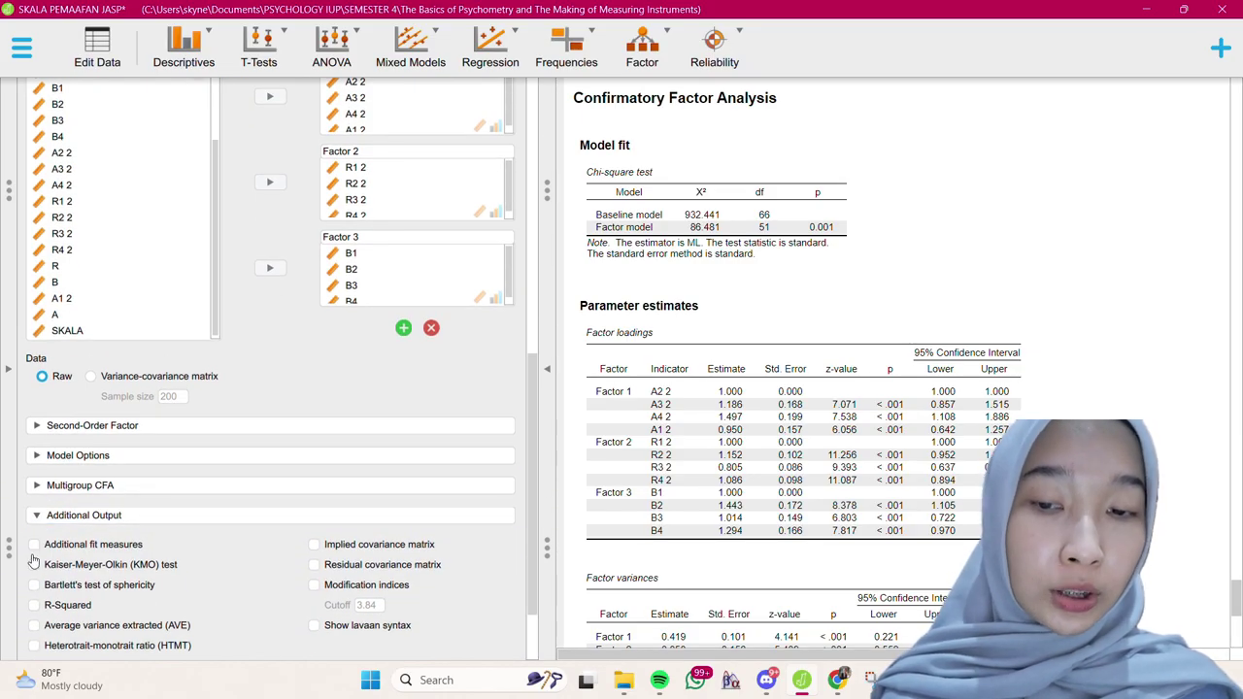
left_click(34, 545)
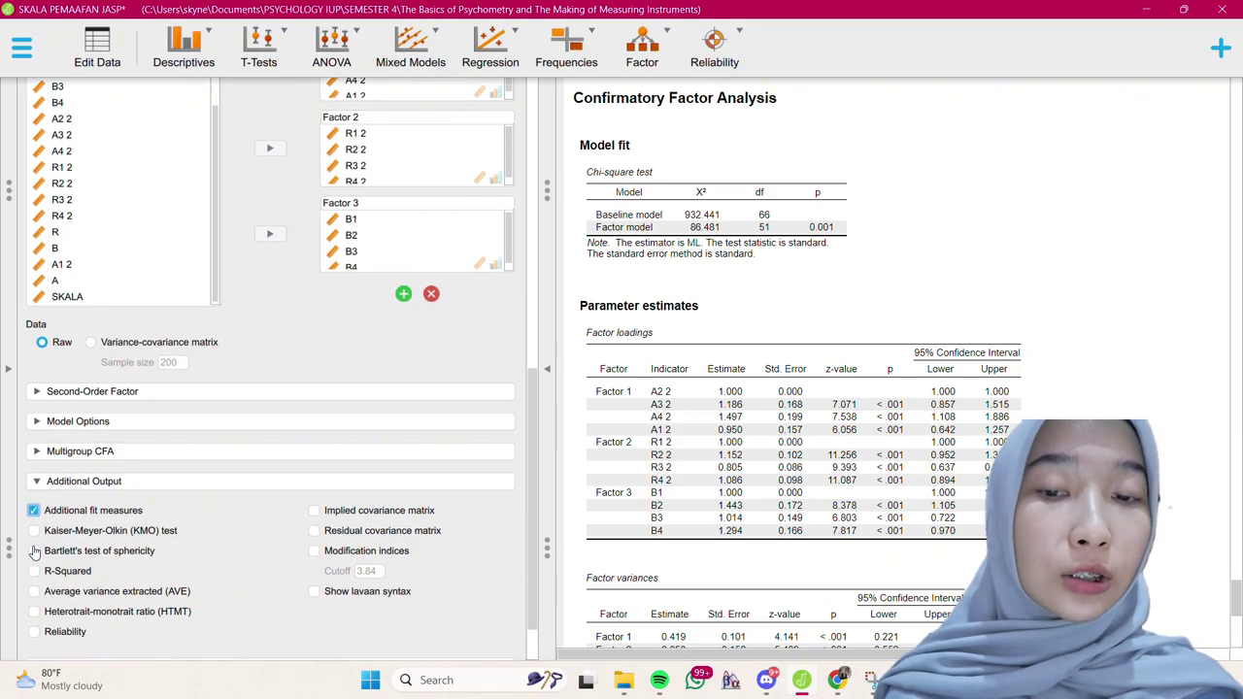
left_click(35, 543)
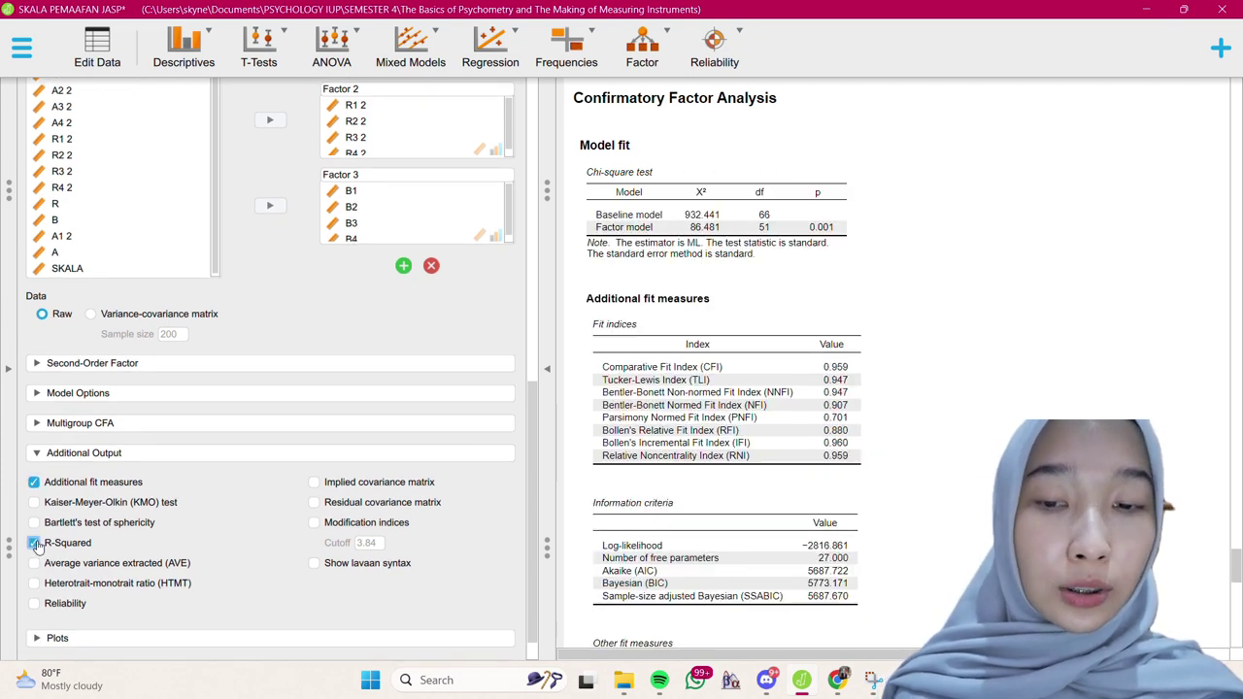
scroll(306, 599, "down", 1)
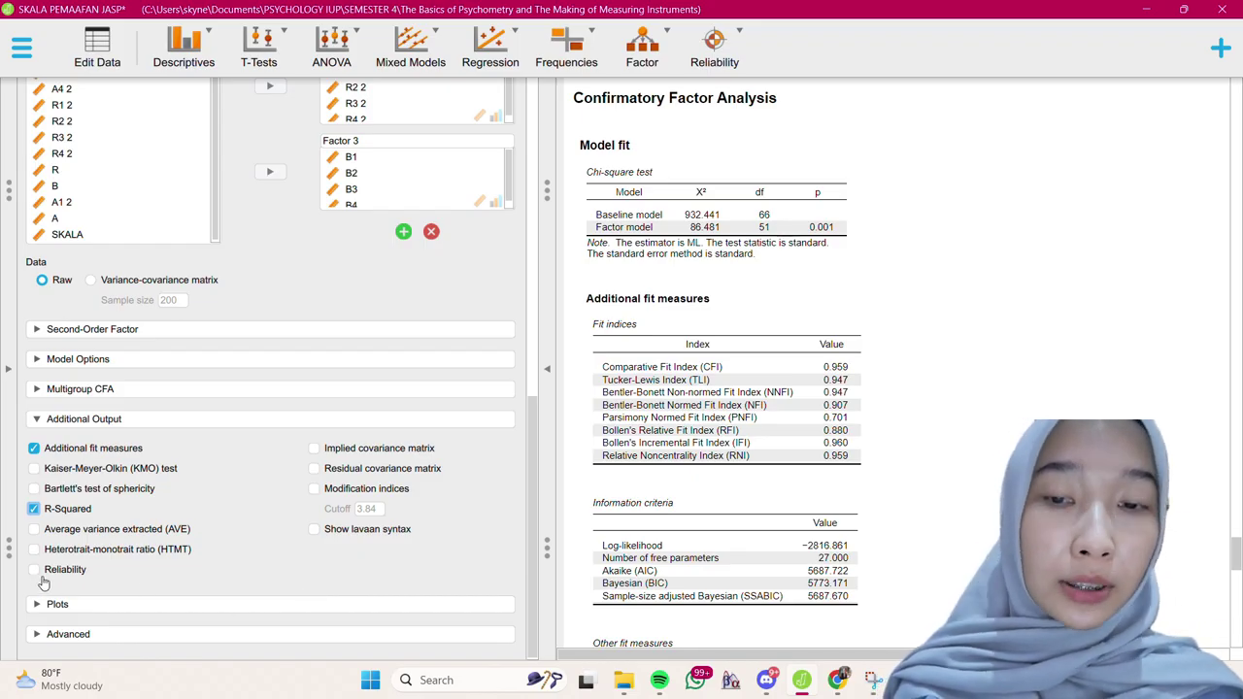
left_click(116, 604)
left_click(41, 550)
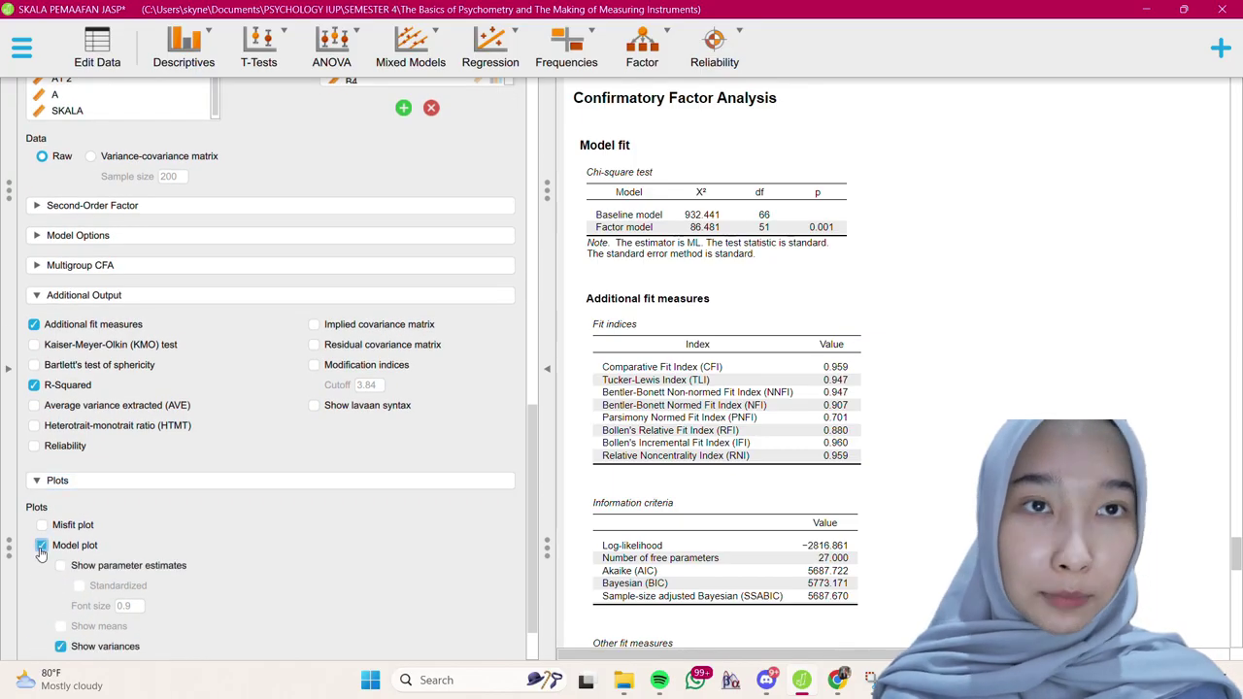
Set the confirmatory factor analysis estimator to ML in the advanced settings
scroll(250, 543, "down", 2)
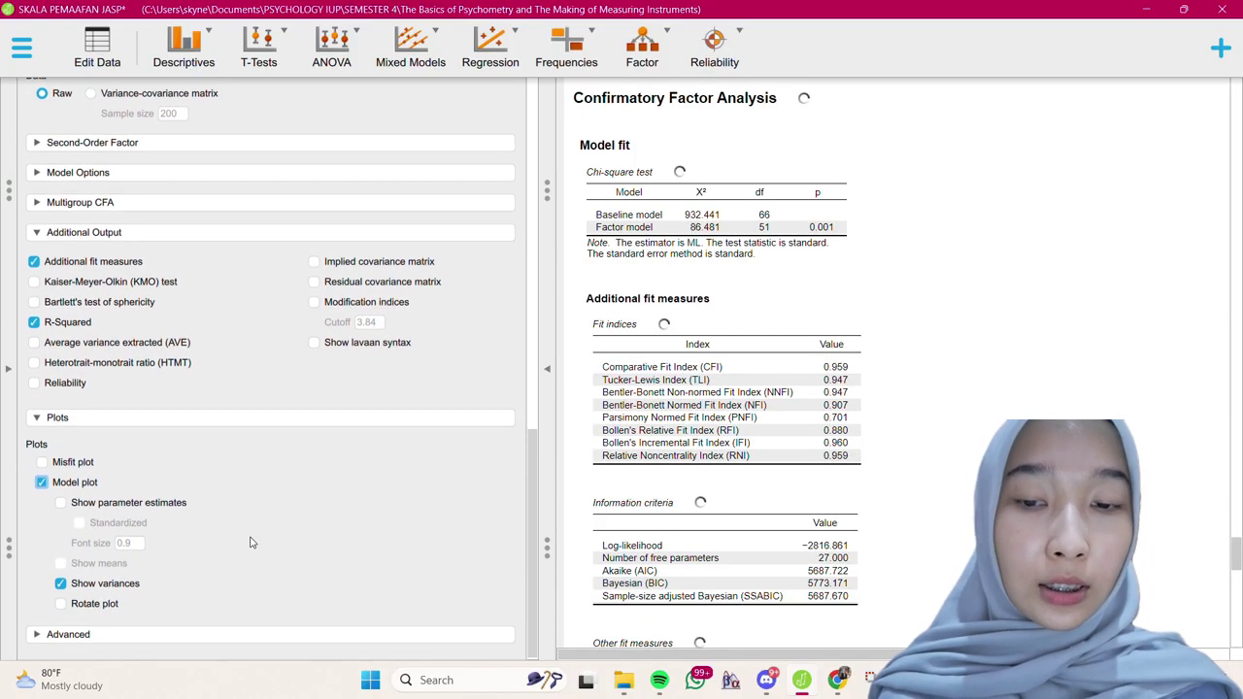
left_click(139, 634)
left_click(145, 604)
left_click(97, 582)
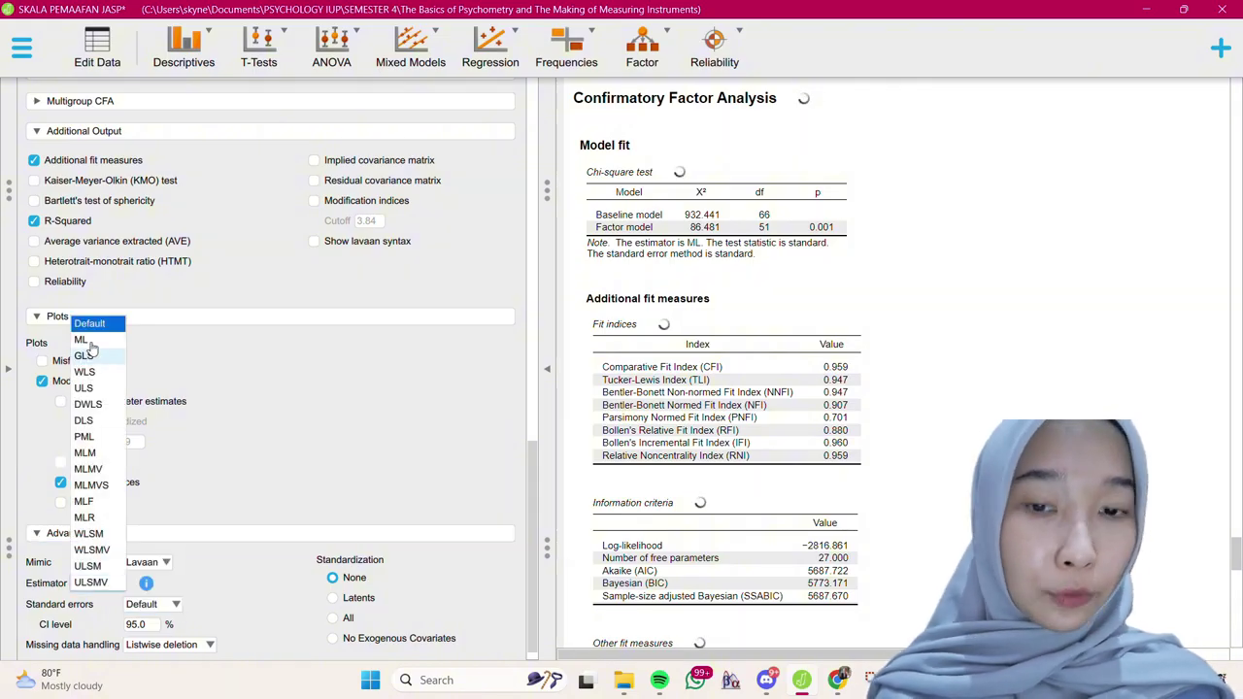
left_click(83, 341)
Show the results at full width and examine the factor model's fit measures, R-Squared values and parameter estimates
scroll(404, 605, "up", 4)
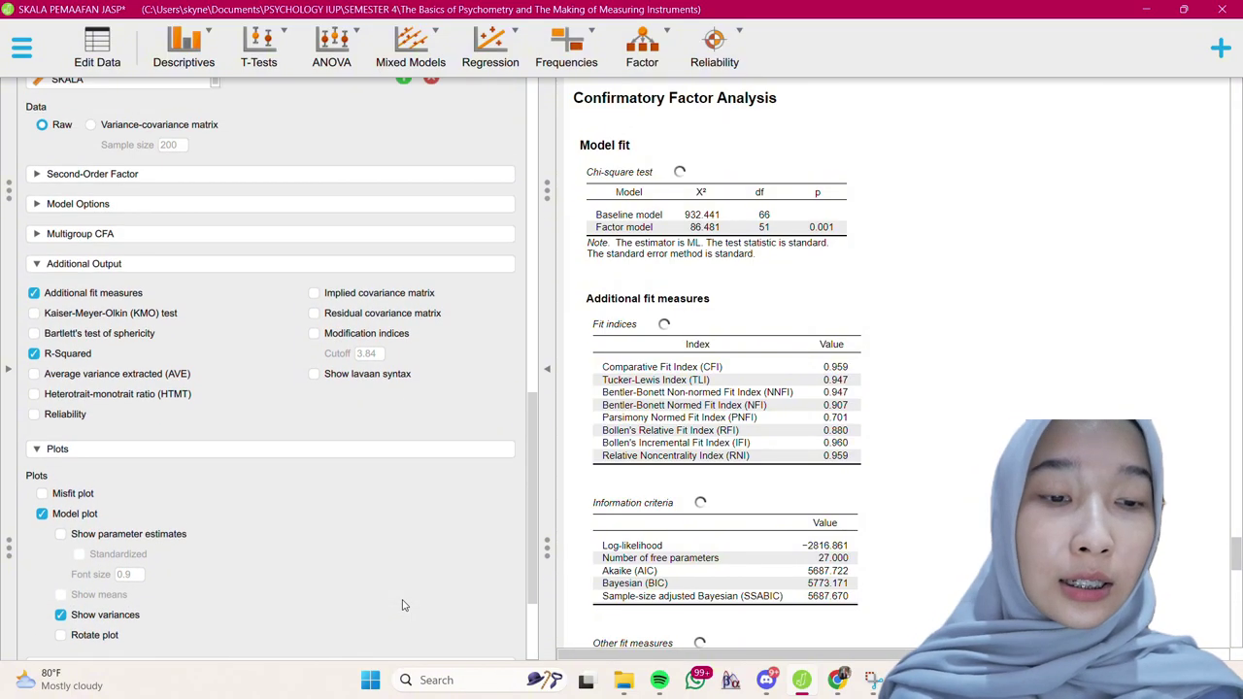
scroll(404, 605, "up", 1)
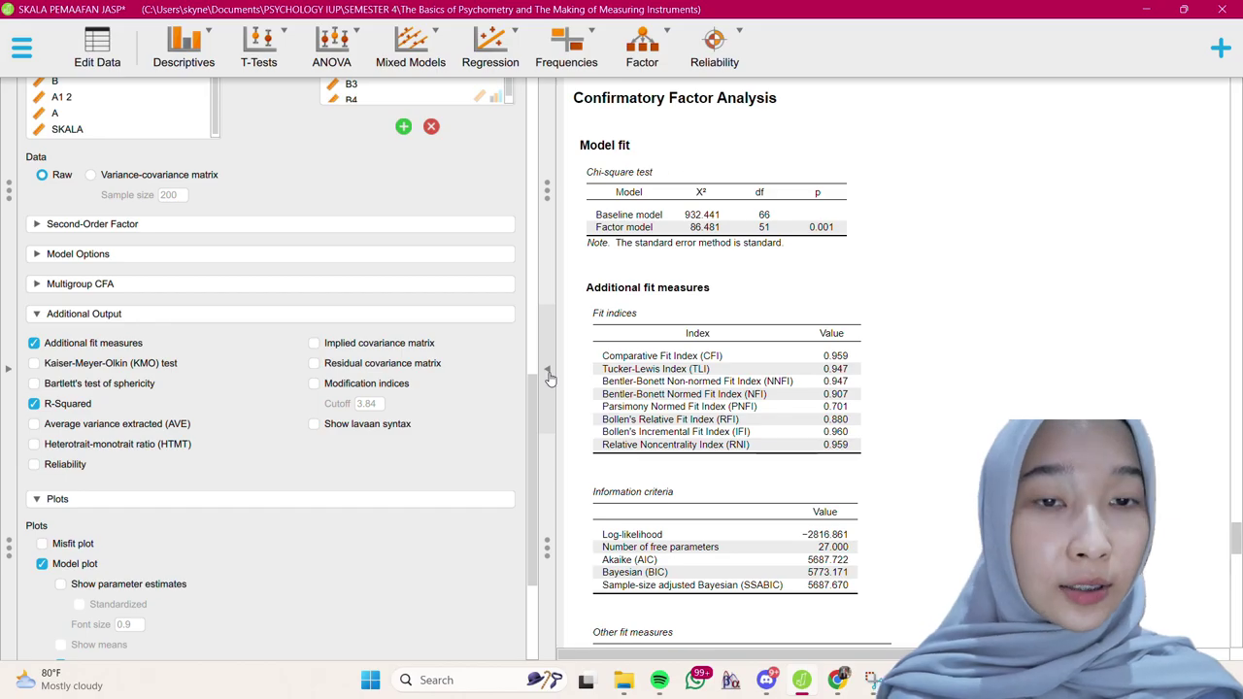
left_click(547, 374)
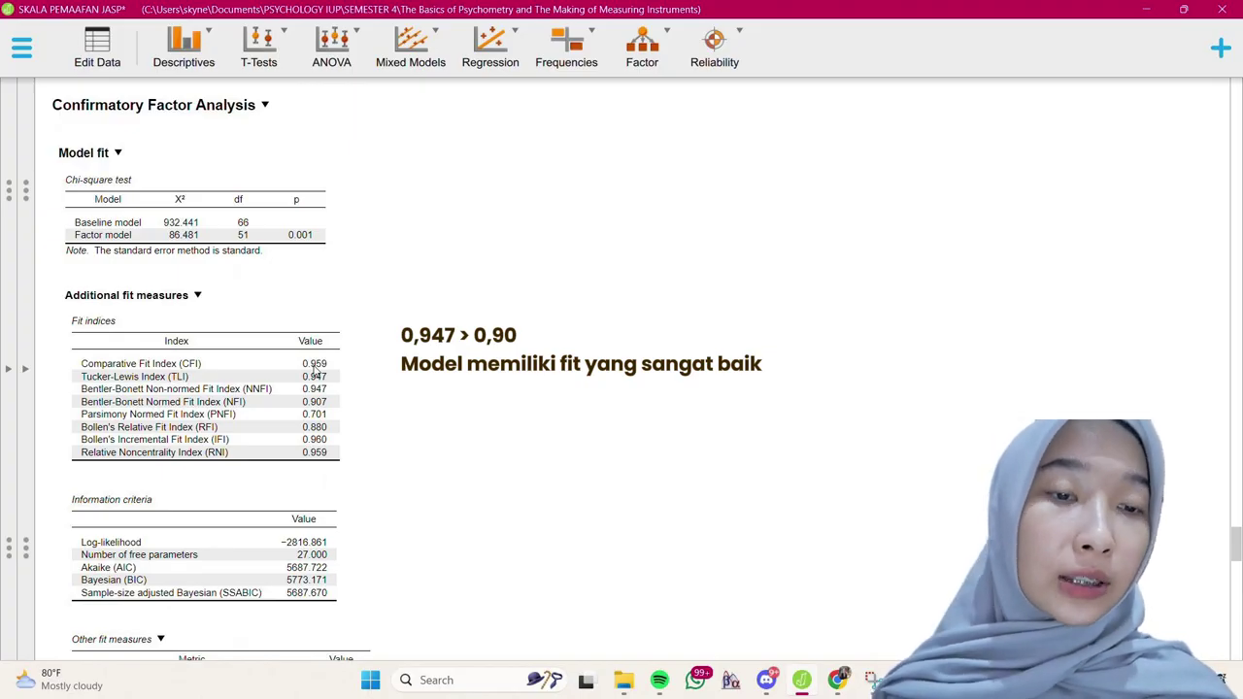
scroll(812, 309, "down", 5)
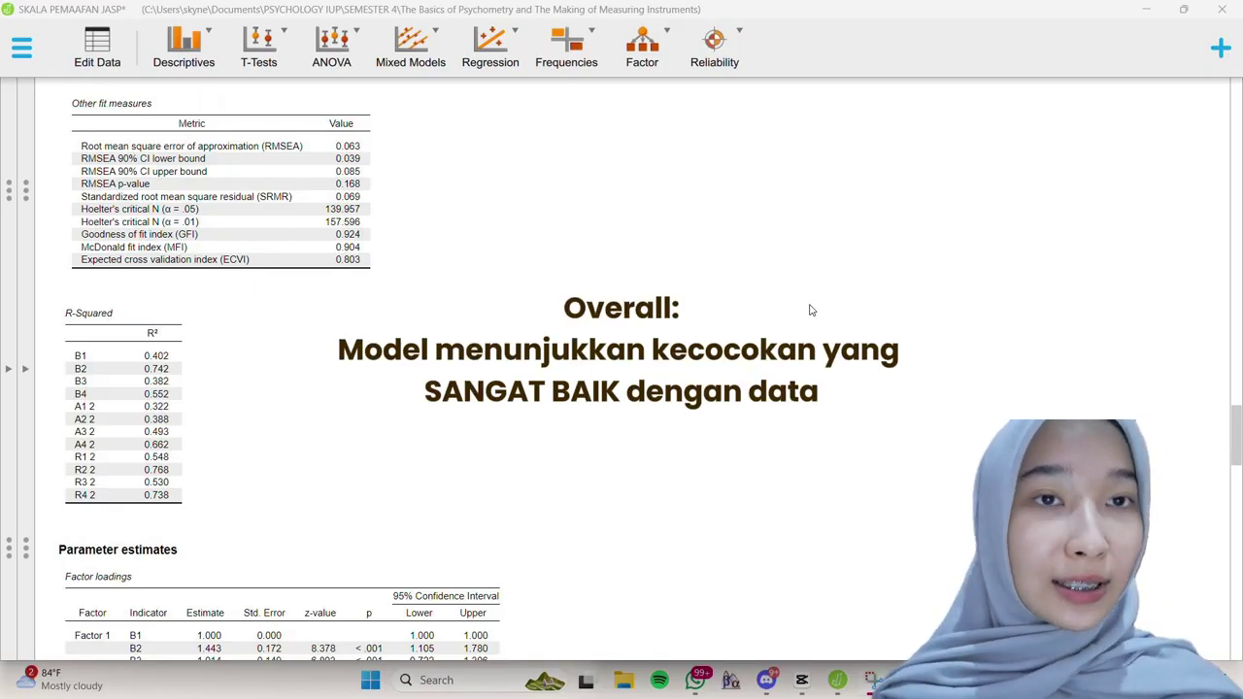
scroll(812, 309, "down", 3)
scroll(812, 309, "down", 1)
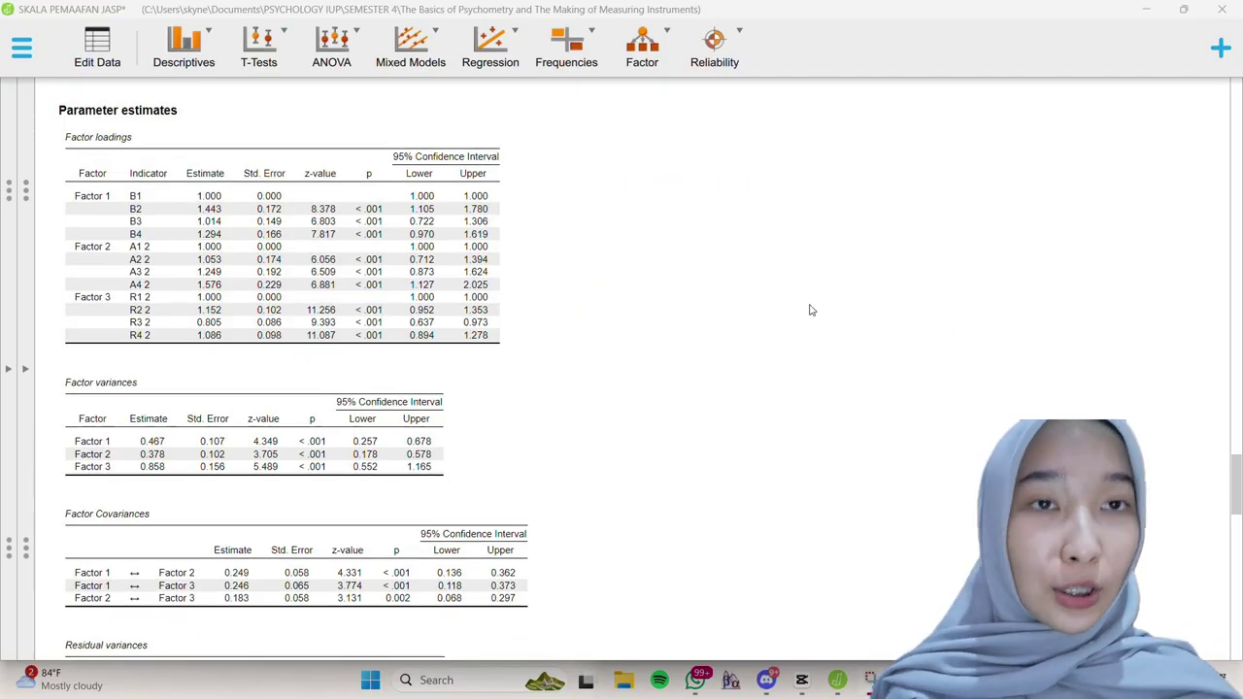
scroll(811, 309, "up", 5)
scroll(811, 309, "up", 3)
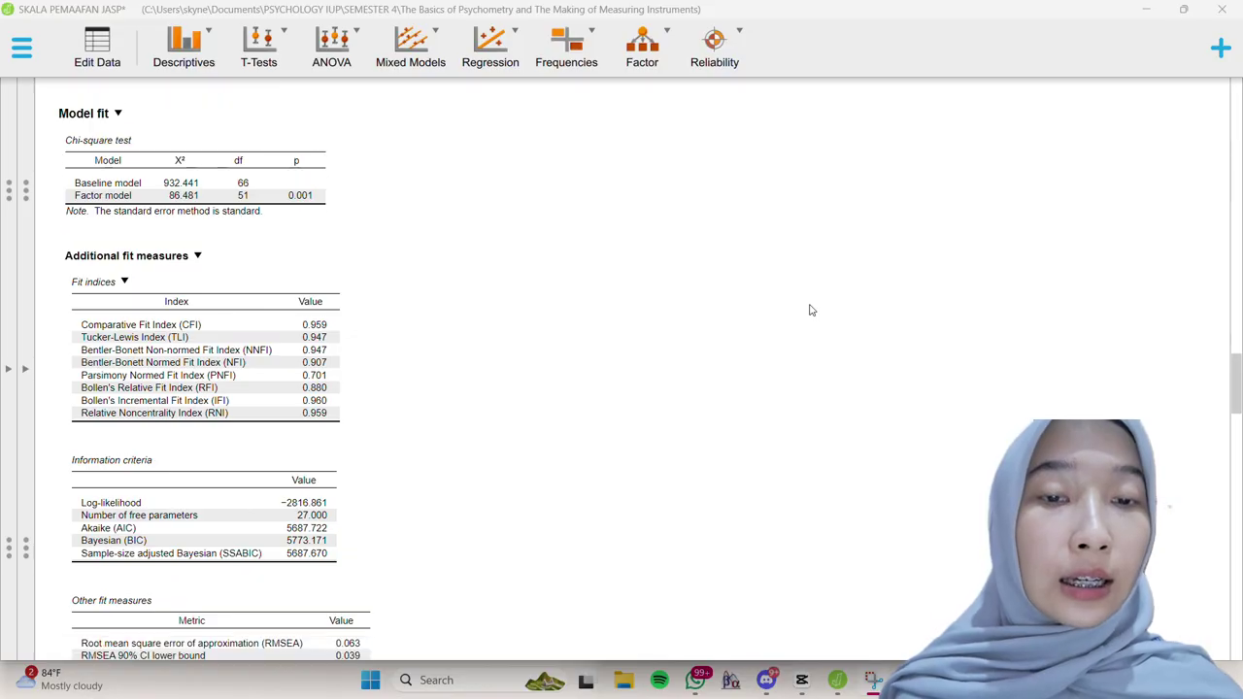
Examine the confirmatory factor analysis's factor loadings, variances, covariances, residual variances and model plot
scroll(812, 309, "down", 5)
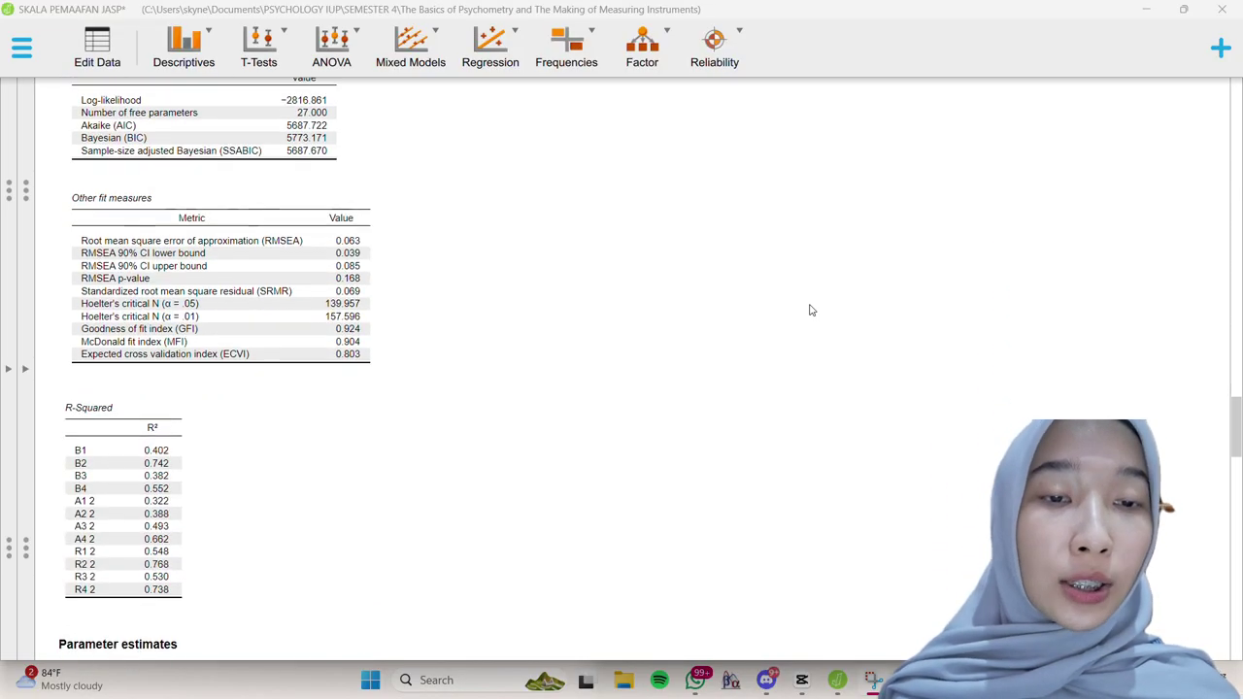
scroll(812, 310, "down", 5)
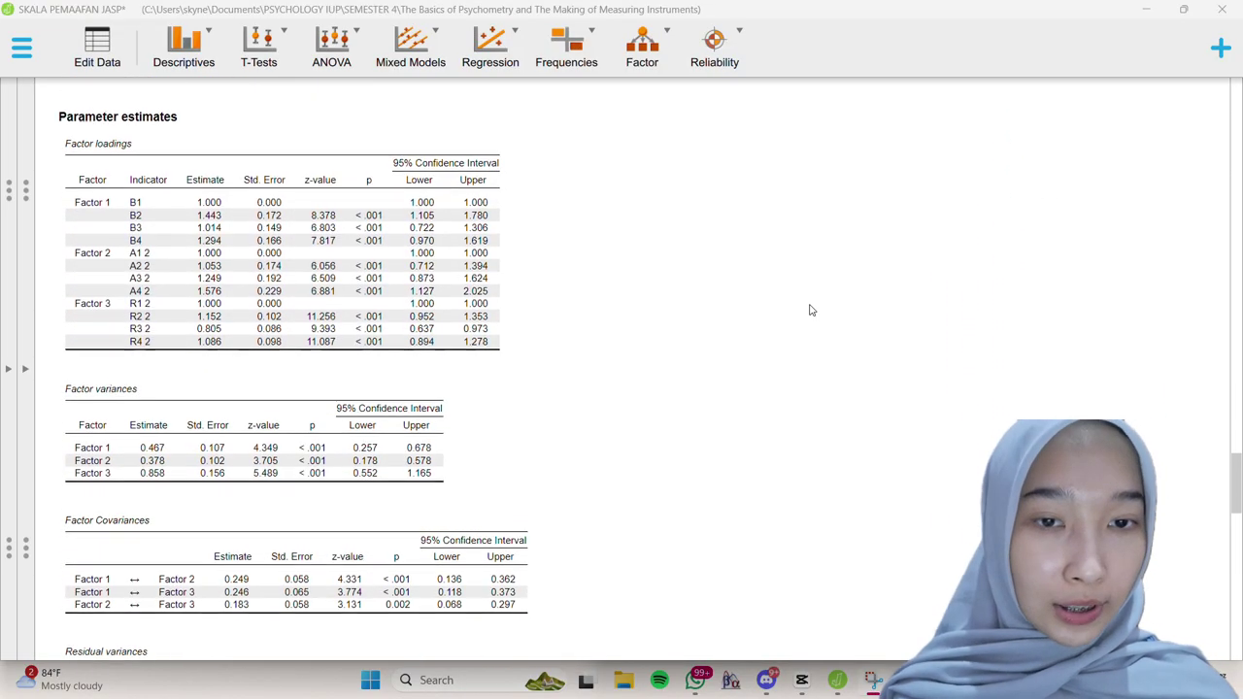
scroll(812, 310, "down", 1)
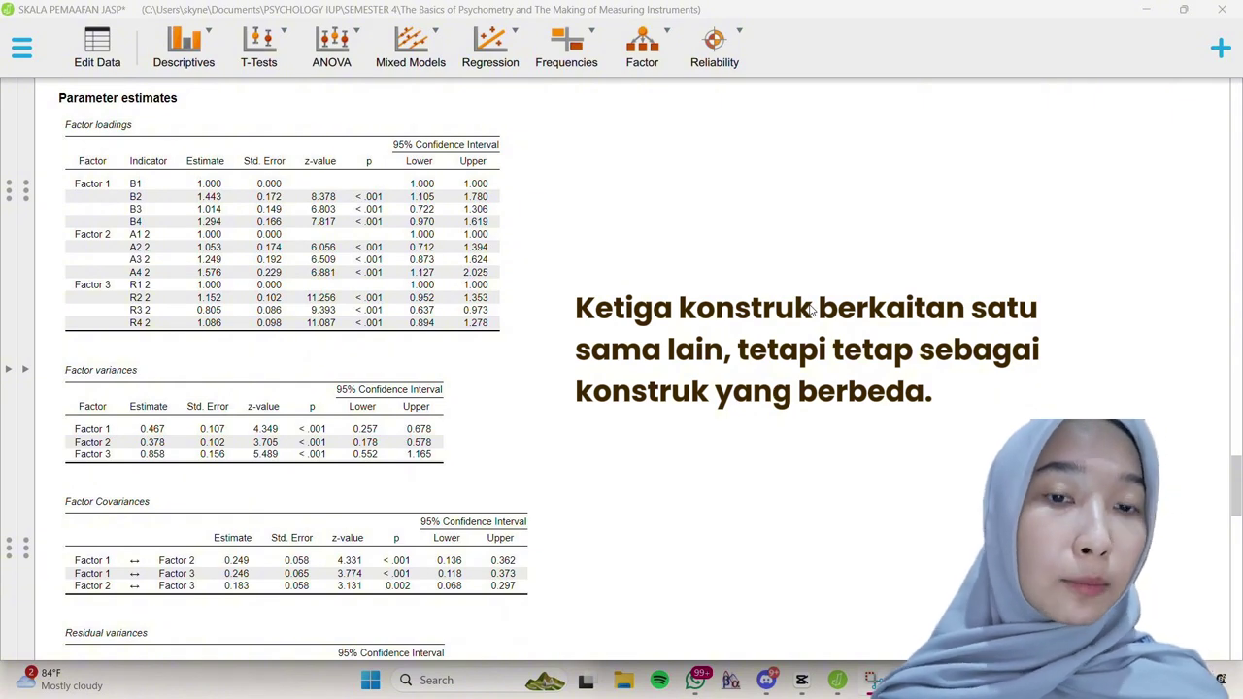
scroll(723, 414, "down", 6)
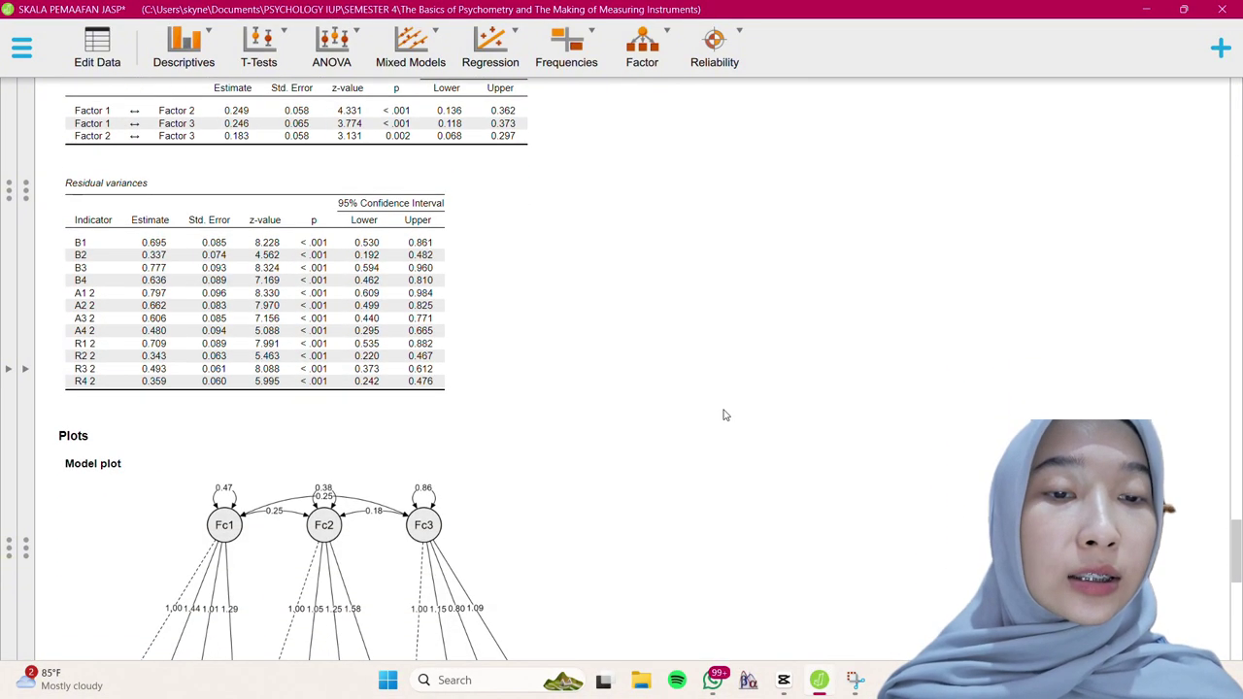
scroll(722, 415, "down", 4)
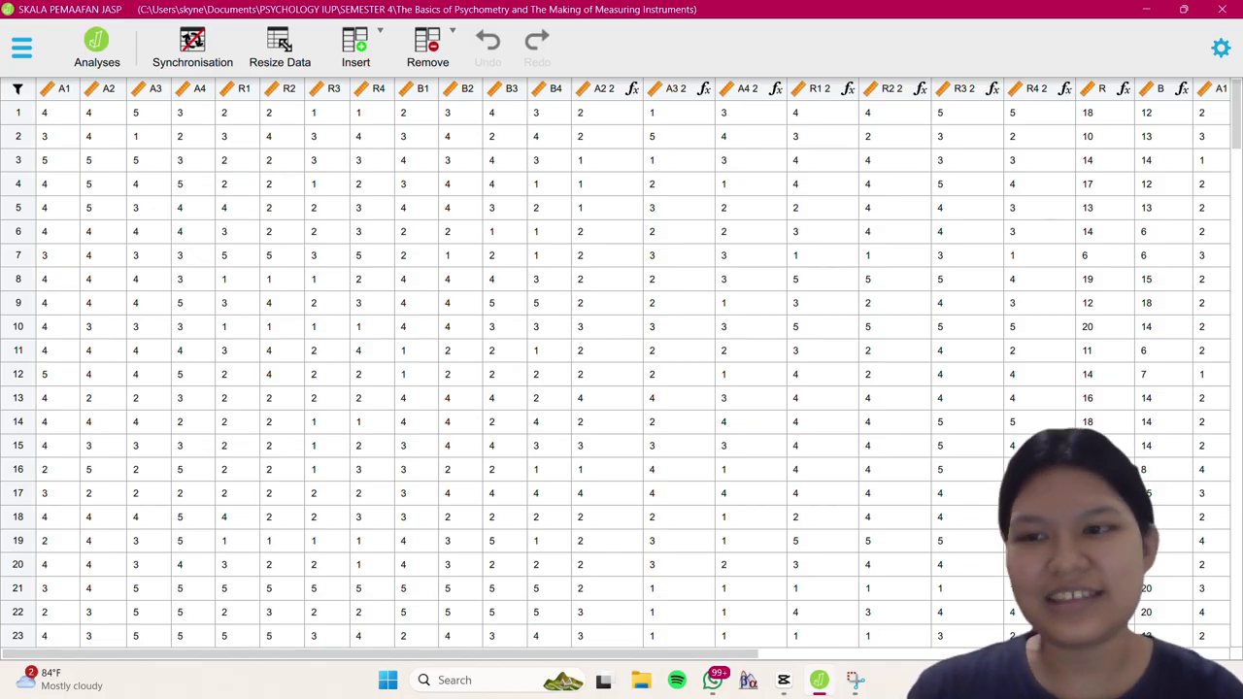
Return from the data to the analyses and add a Bayesian Unidimensional Reliability analysis
left_click(98, 46)
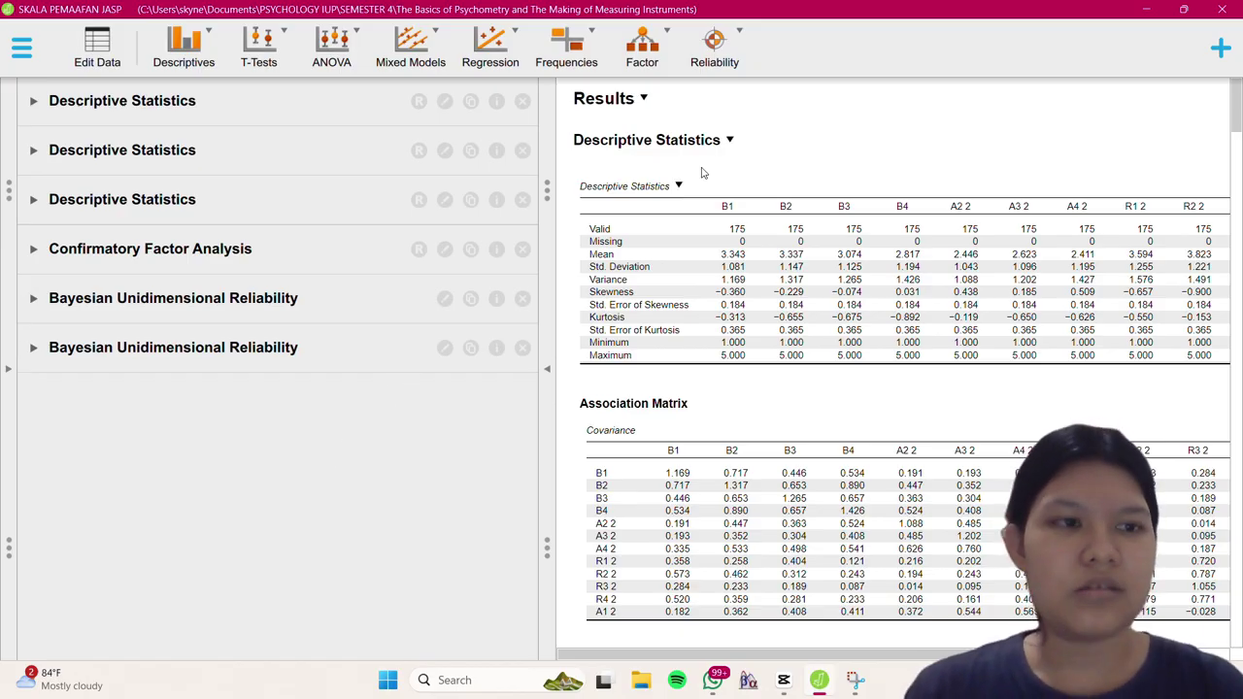
left_click(723, 70)
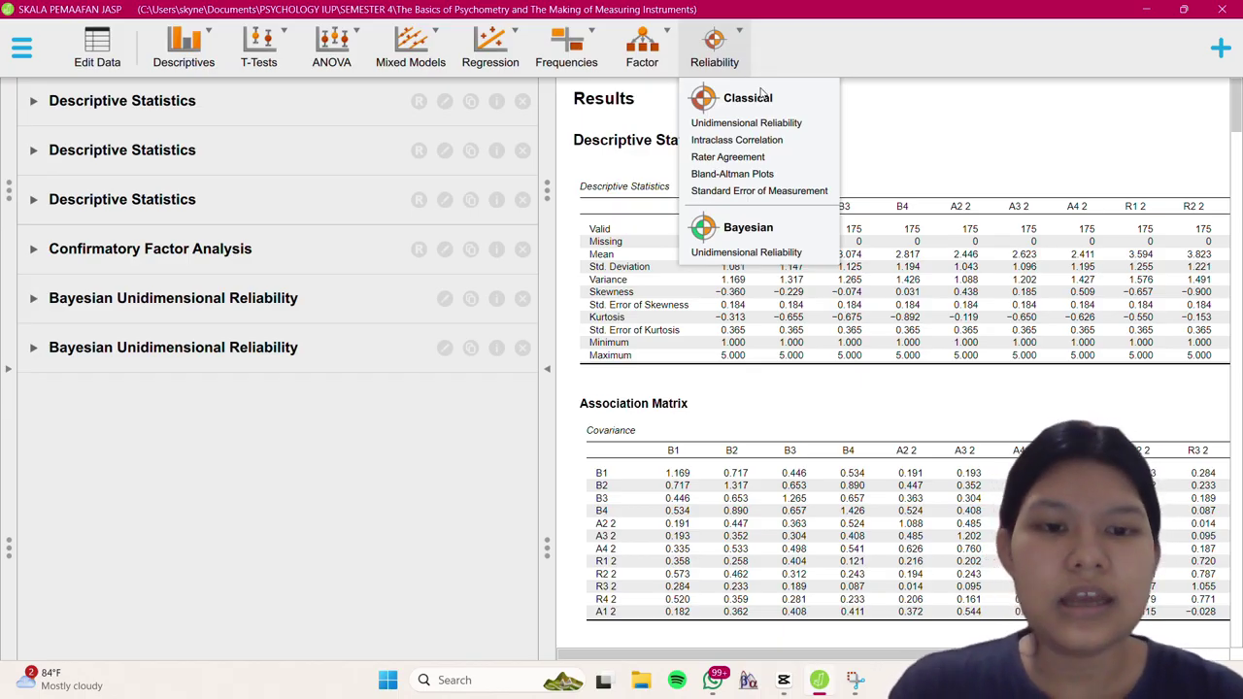
left_click(765, 254)
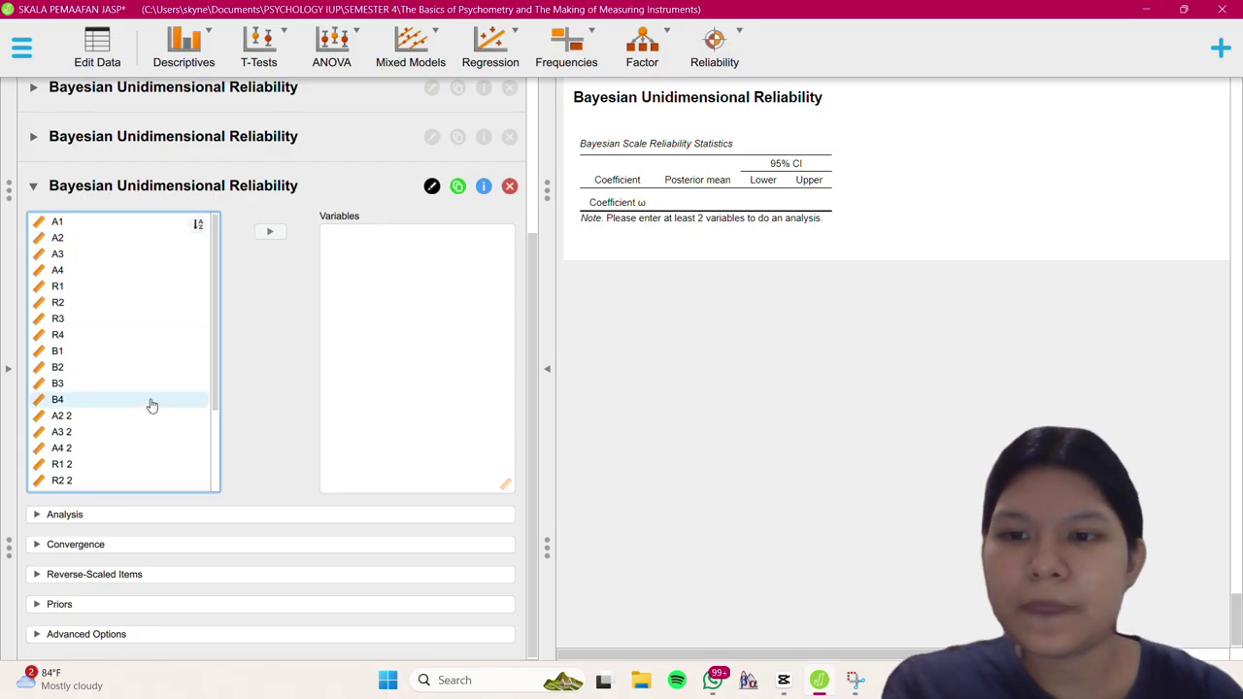
Assign all twelve scale items, B1 to B4, A1 2 to A4 2 and R1 2 to R4 2, to the reliability analysis
scroll(108, 363, "down", 3)
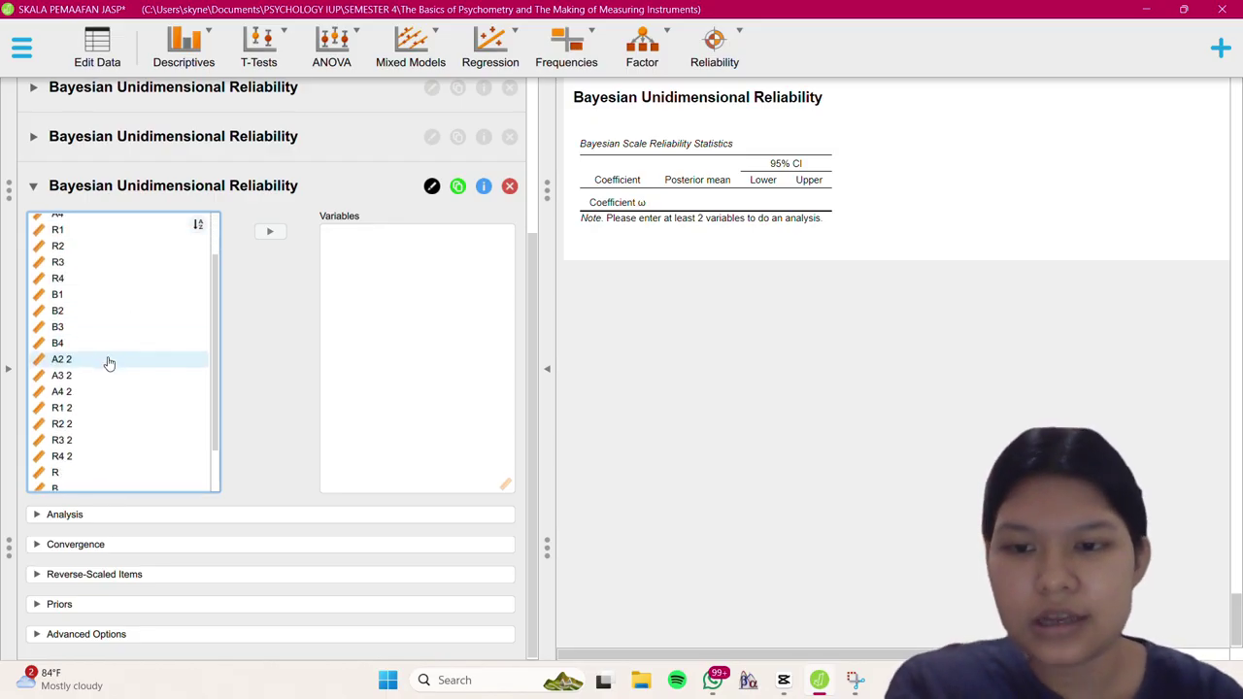
scroll(109, 364, "down", 4)
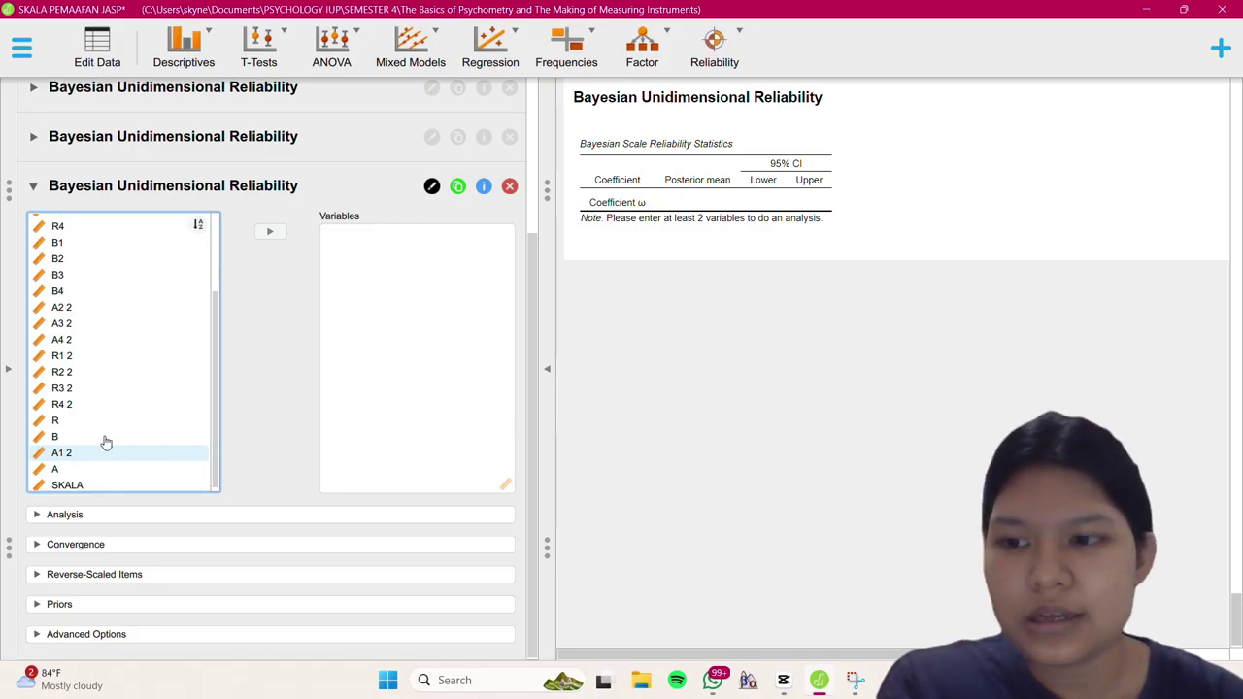
left_click(84, 244)
key("shift+Down")
key("shift+Down")
key("shift+Down")
key("shift+Down")
key("shift+Down")
key("shift+Down")
key("shift+Down")
key("shift+Down")
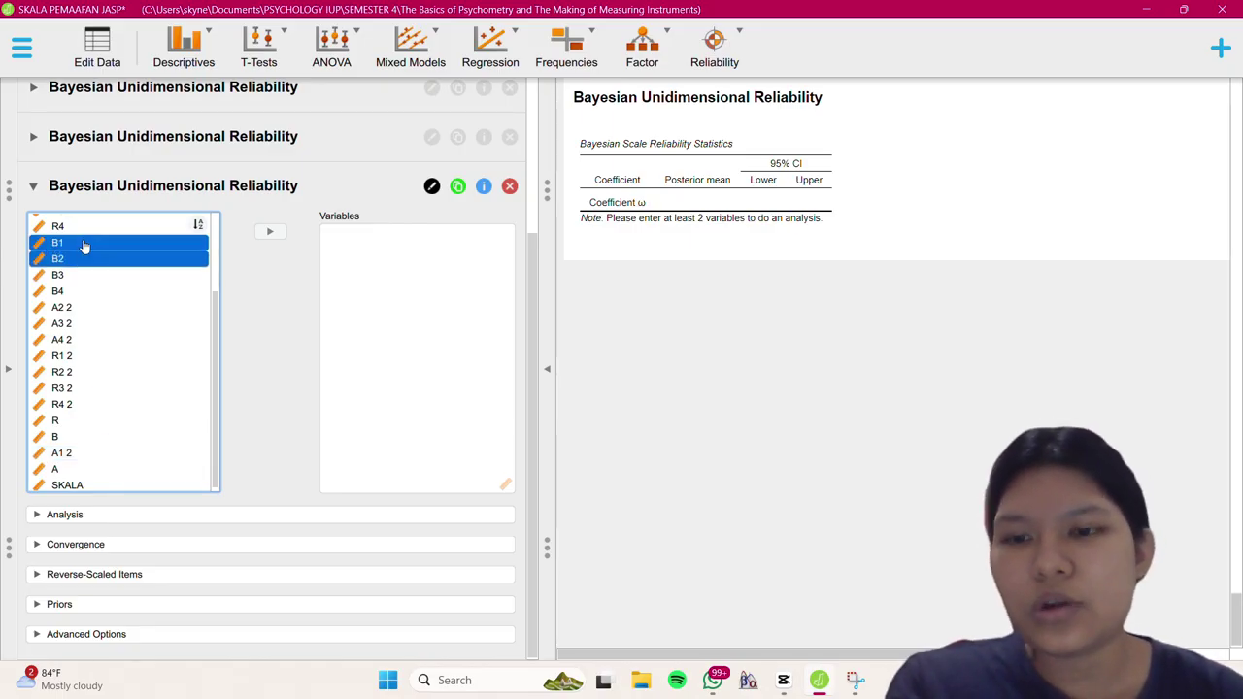
key("shift+Down")
key("shift+Down")
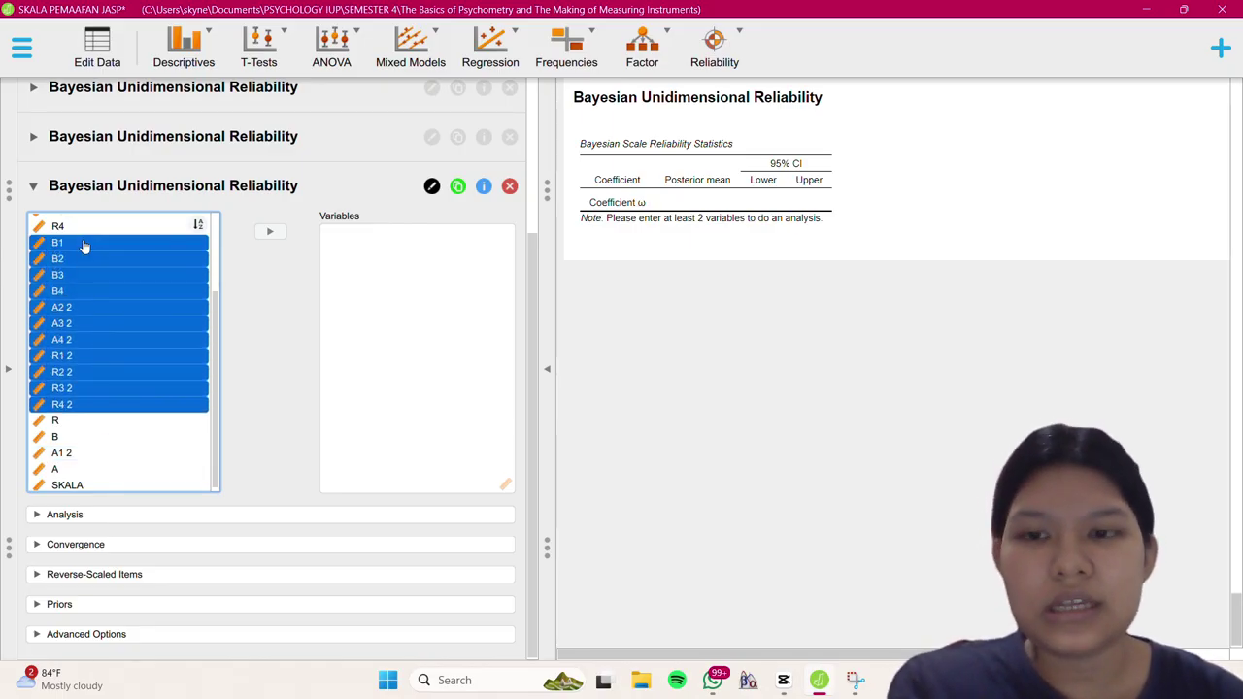
left_click(270, 232)
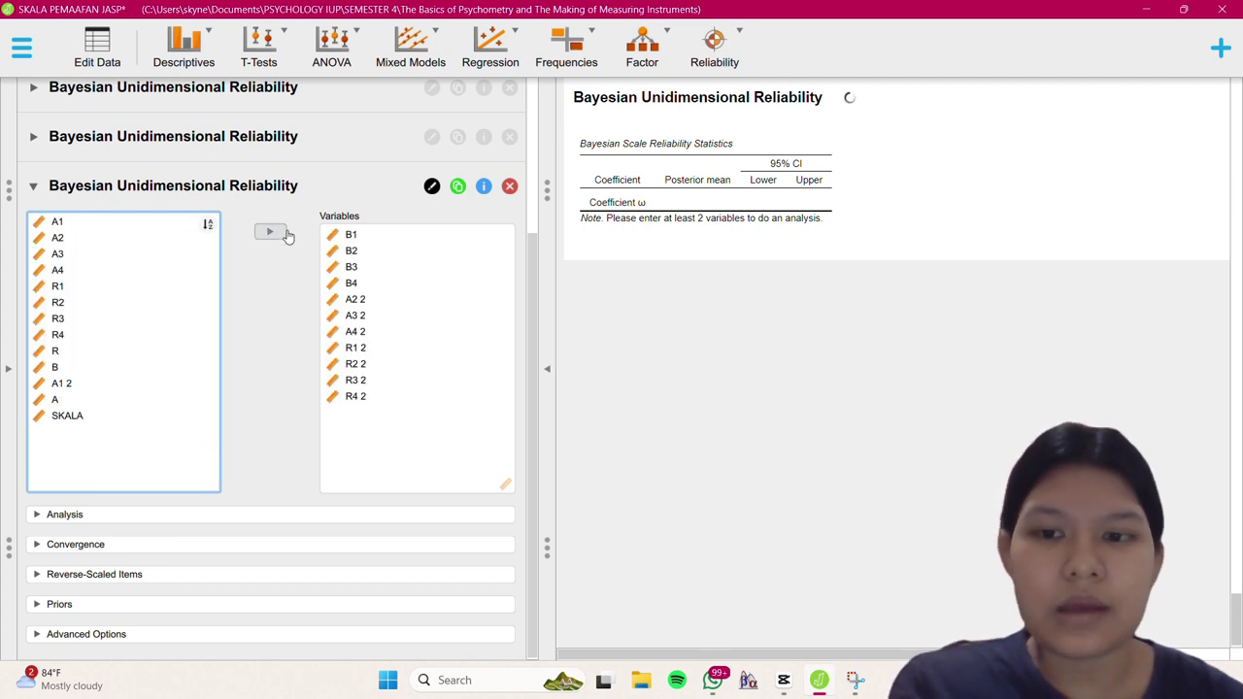
left_click_drag(100, 386, 392, 298)
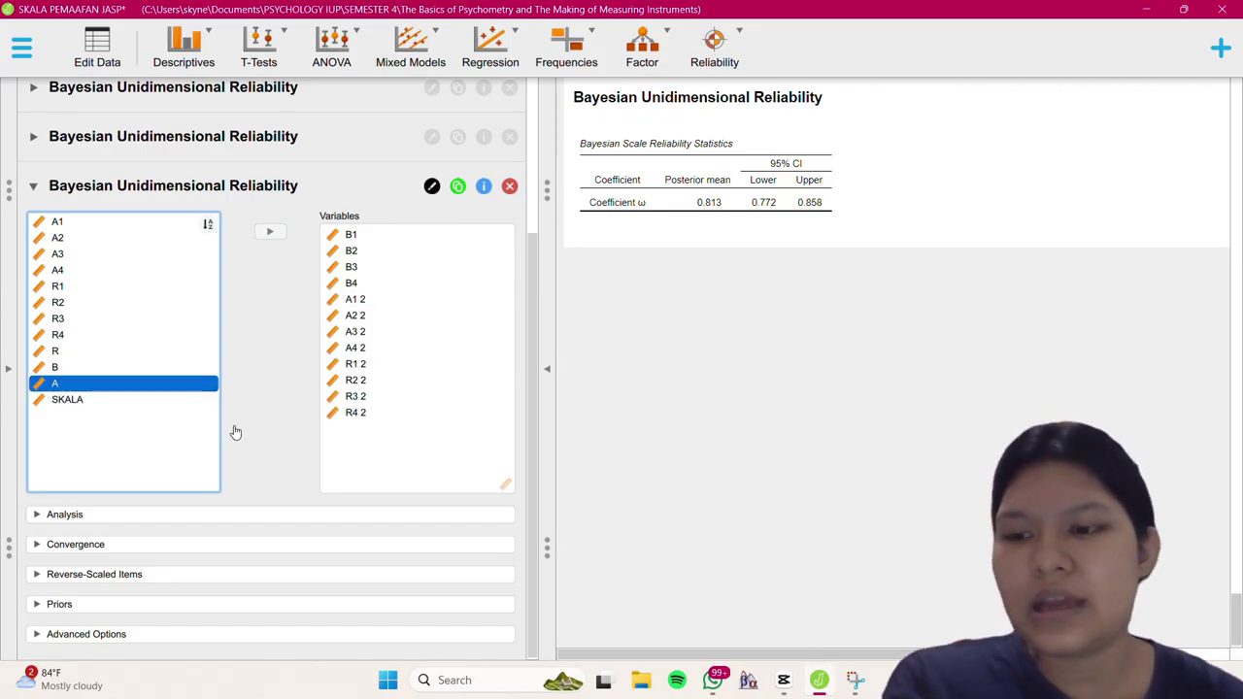
Add Coefficient α to the full scale's reliability statistics and view the results table enlarged at full width
left_click(276, 522)
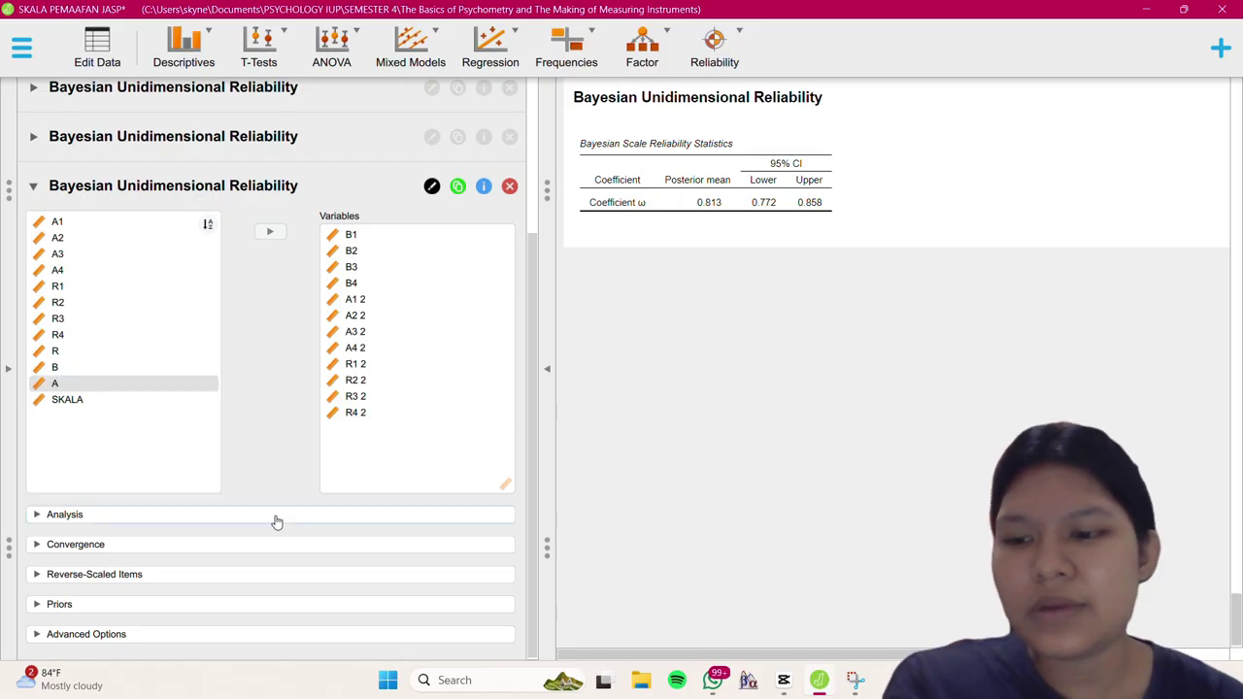
left_click(277, 515)
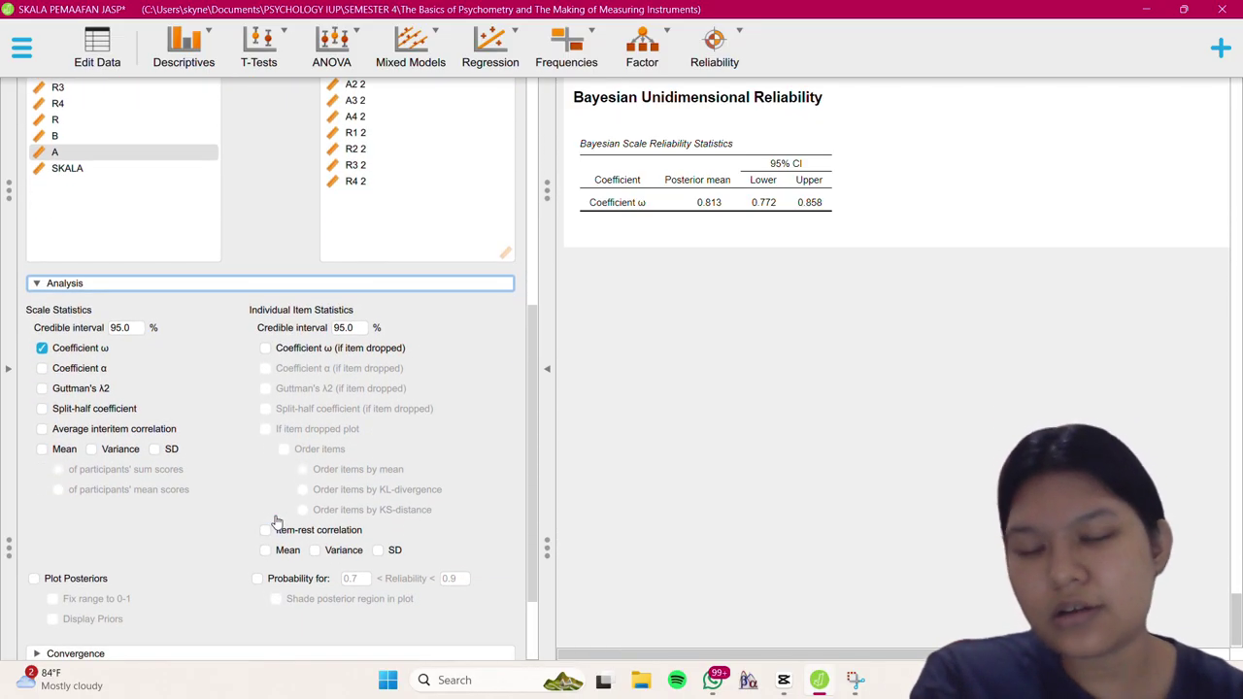
left_click(42, 371)
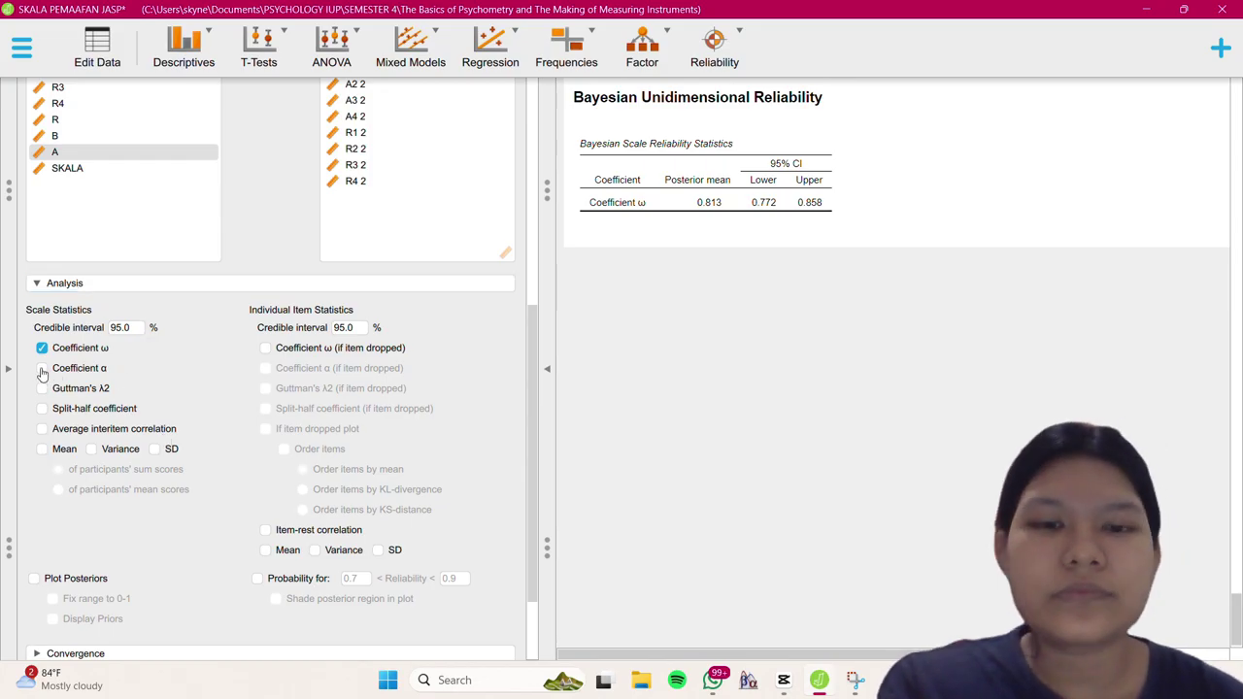
left_click(42, 371)
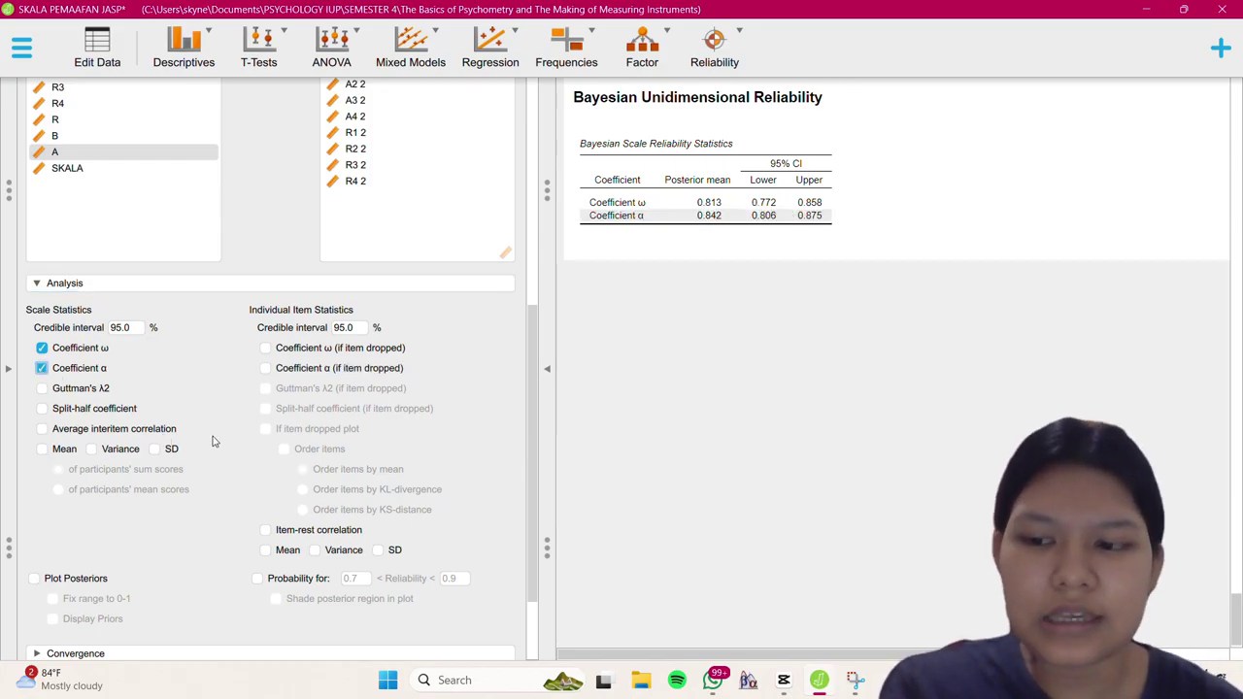
left_click(548, 401)
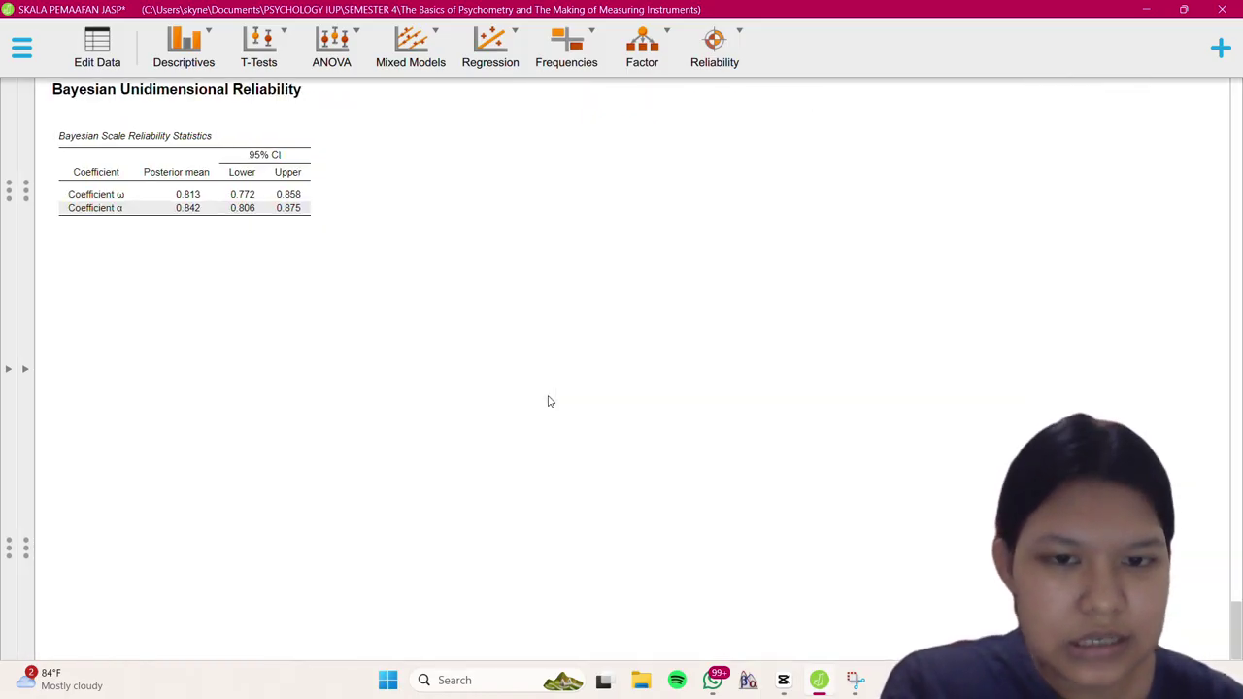
scroll(201, 255, "up", 10)
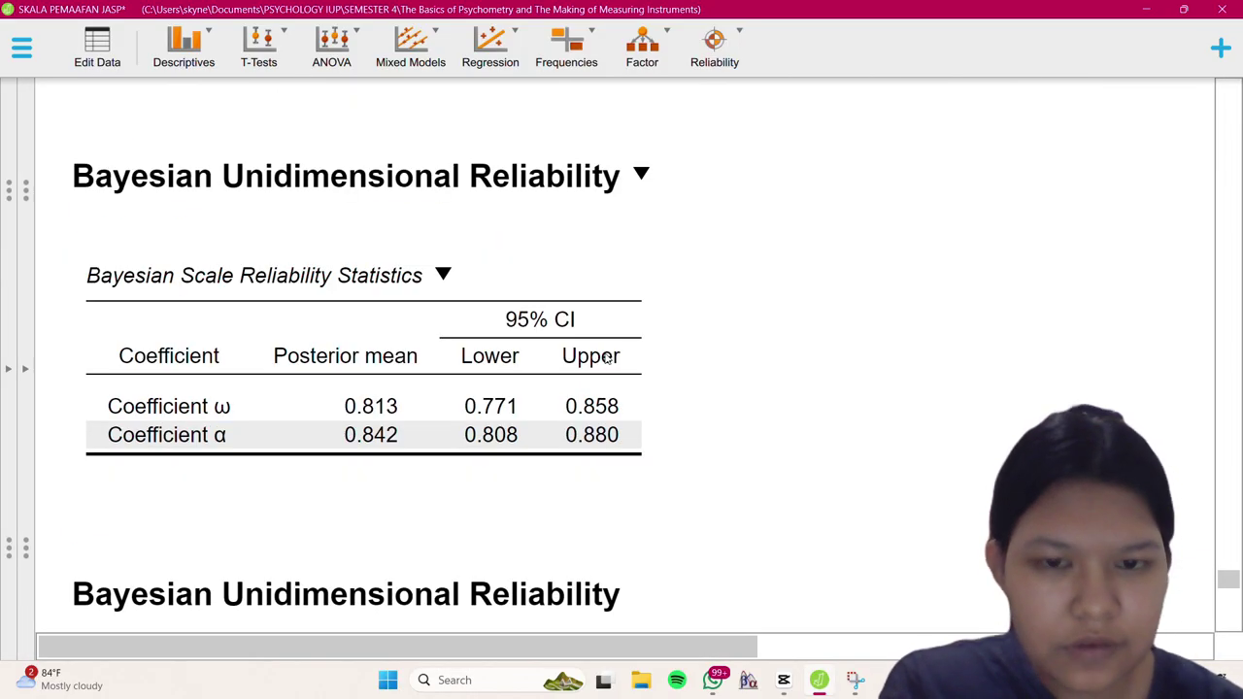
scroll(914, 450, "down", 1)
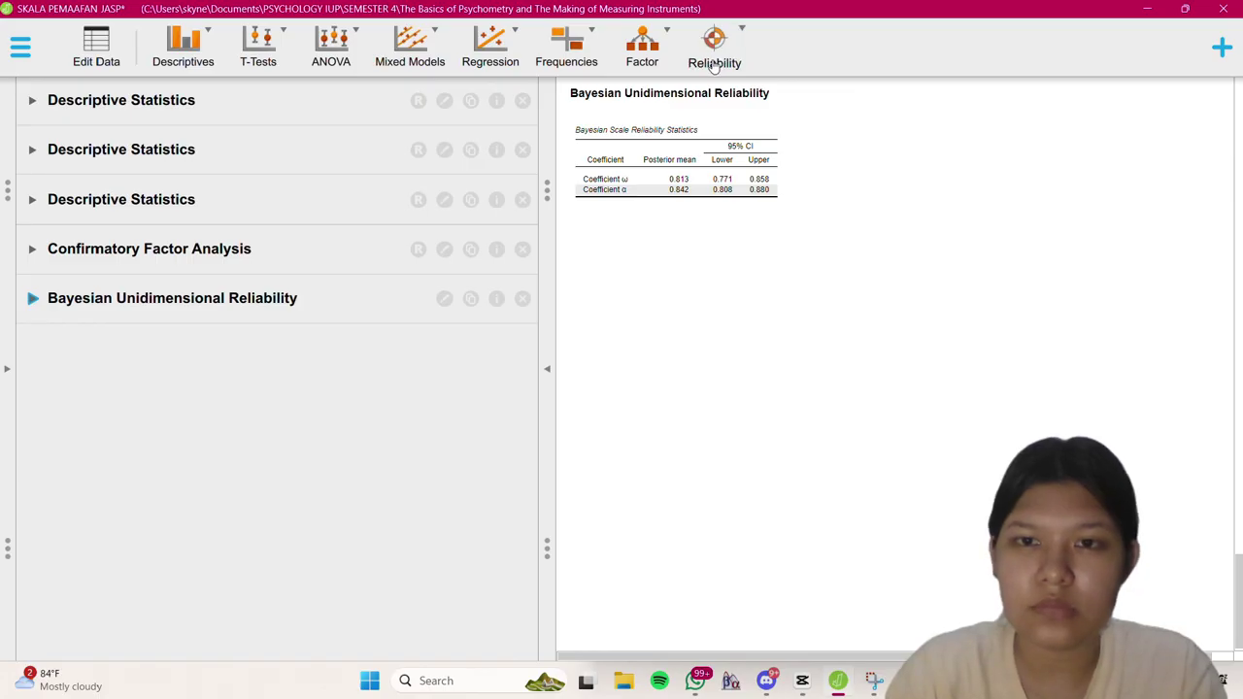
Add another Bayesian Unidimensional Reliability analysis with the recoded items A1 2, A2 2, A3 2 and A4 2
left_click(715, 60)
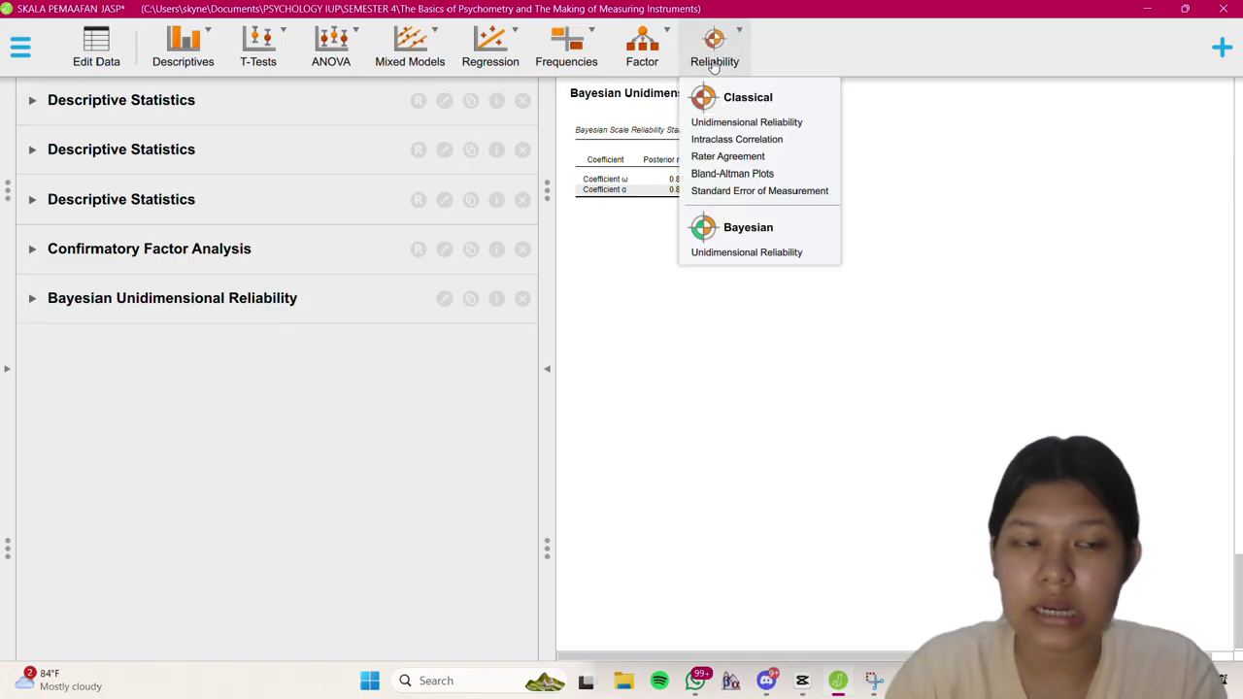
left_click(740, 253)
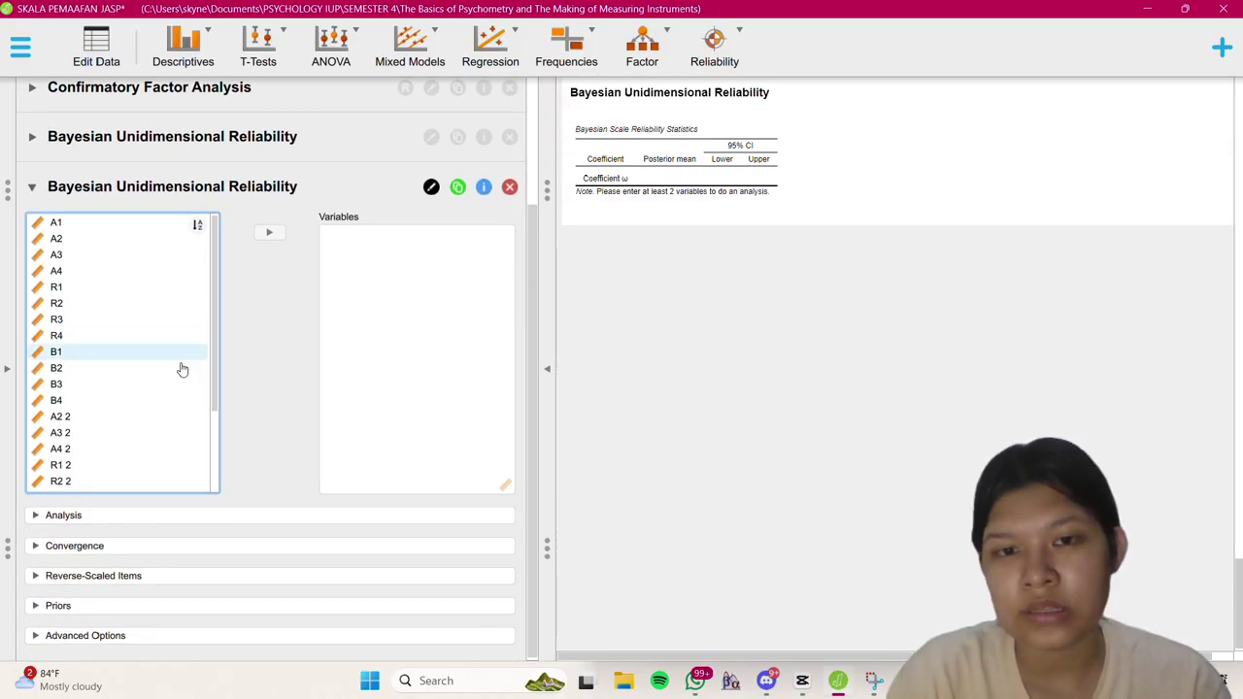
scroll(109, 427, "down", 3)
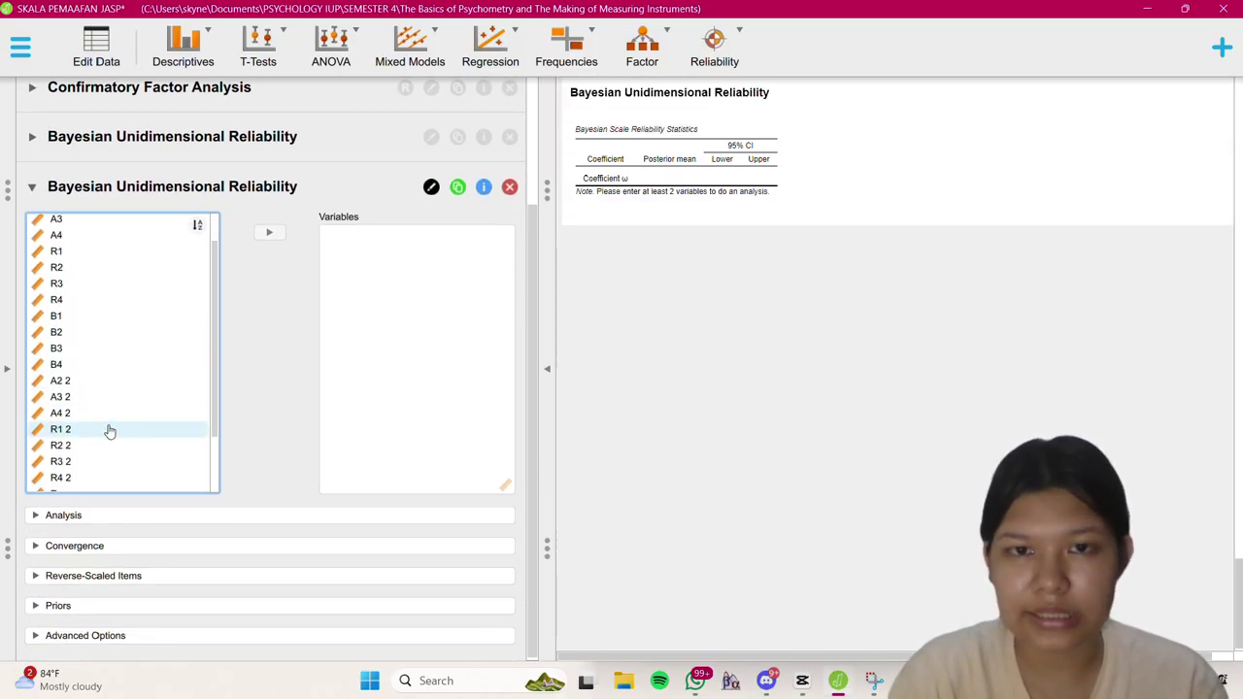
left_click(108, 476)
left_click(269, 231)
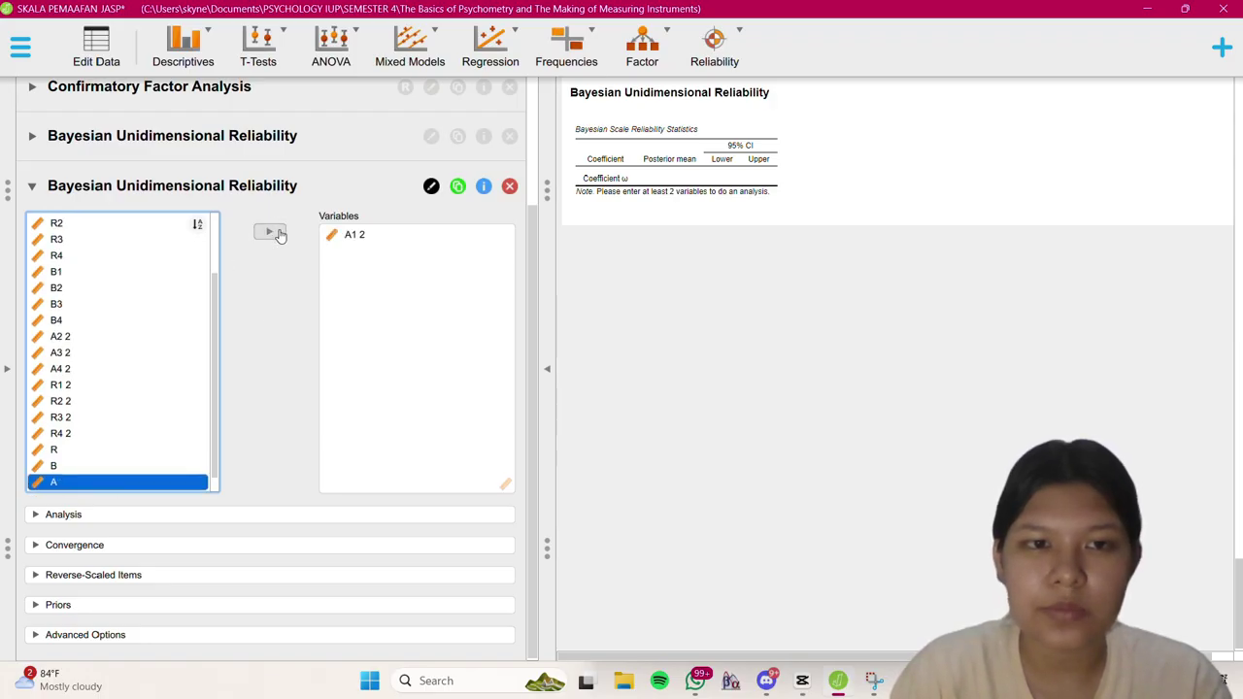
left_click(97, 338)
key("shift+Down")
key("shift+Down")
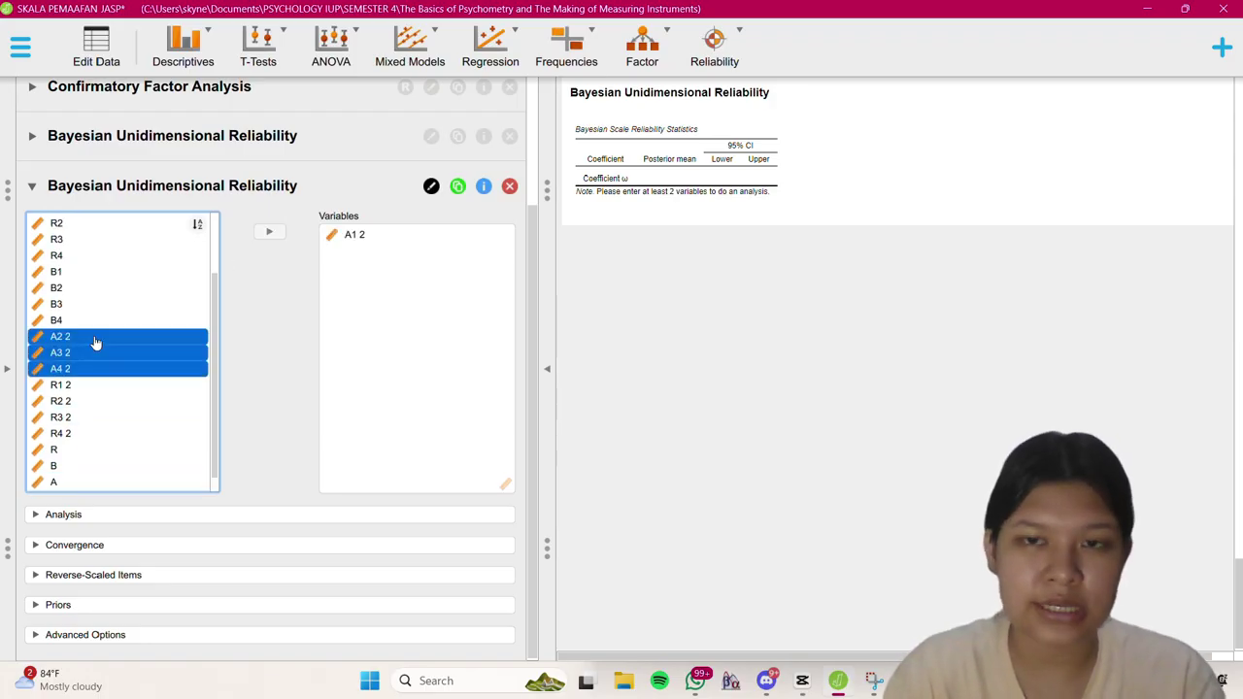
left_click(274, 232)
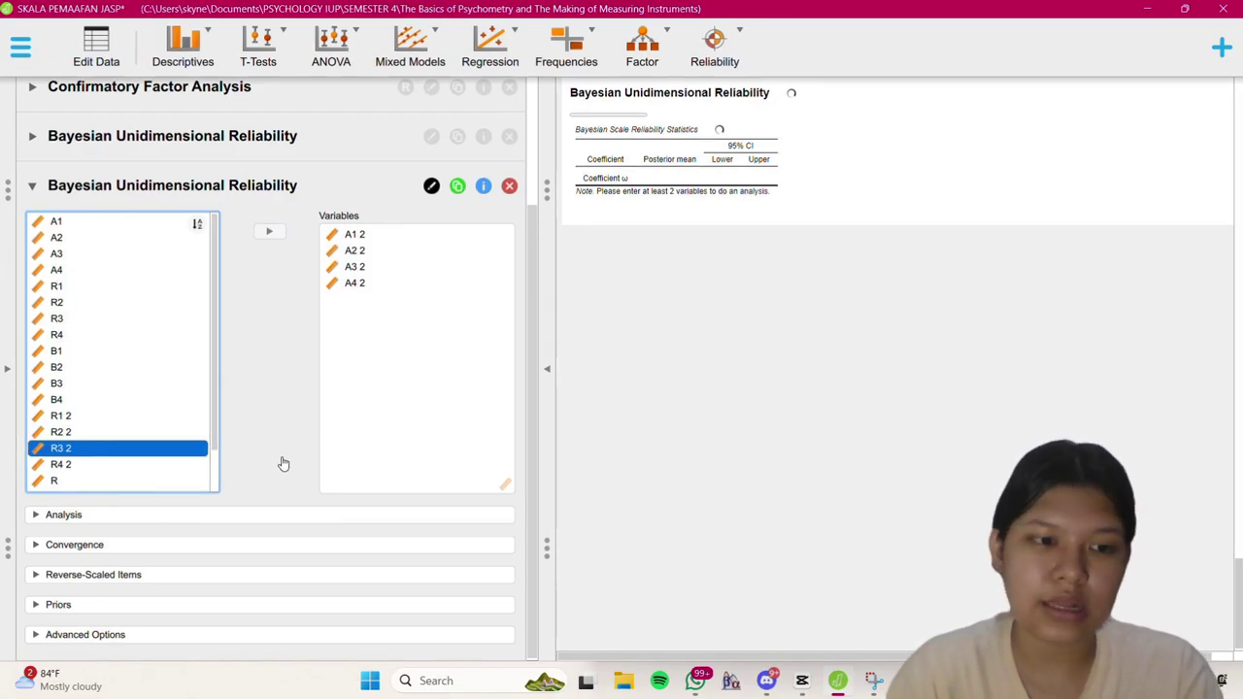
Add Coefficient α to the A subscale's reliability statistics and view the results at full width
left_click(281, 522)
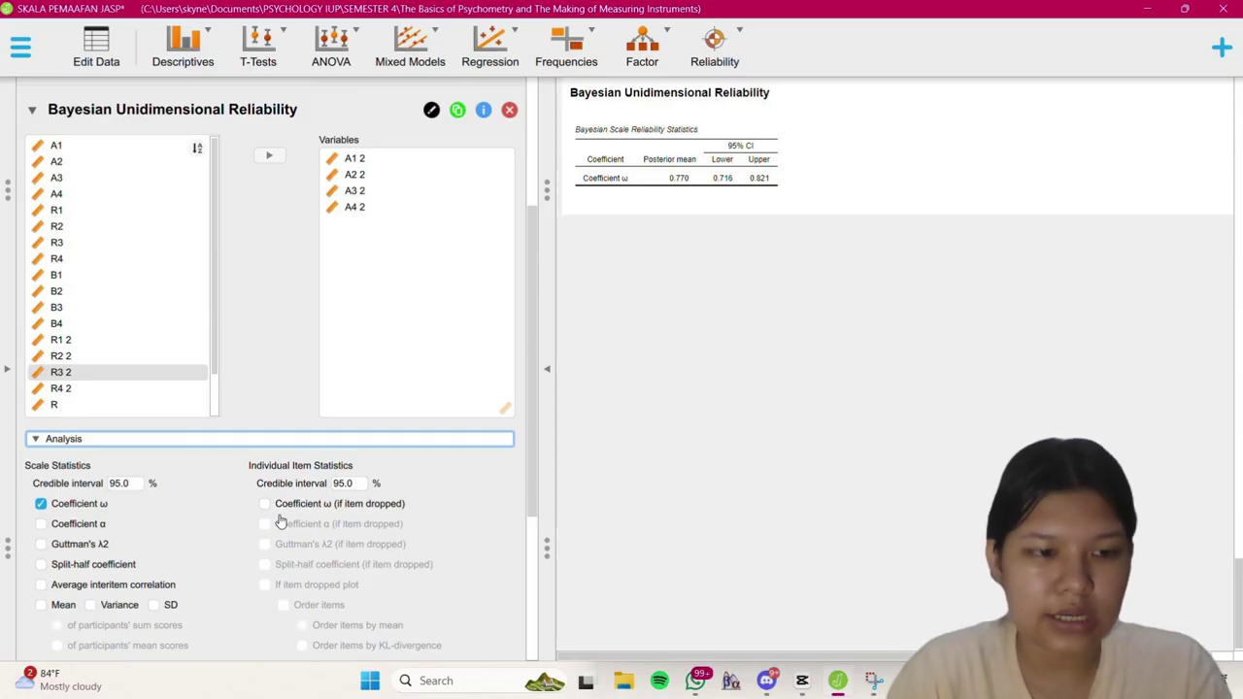
left_click(40, 525)
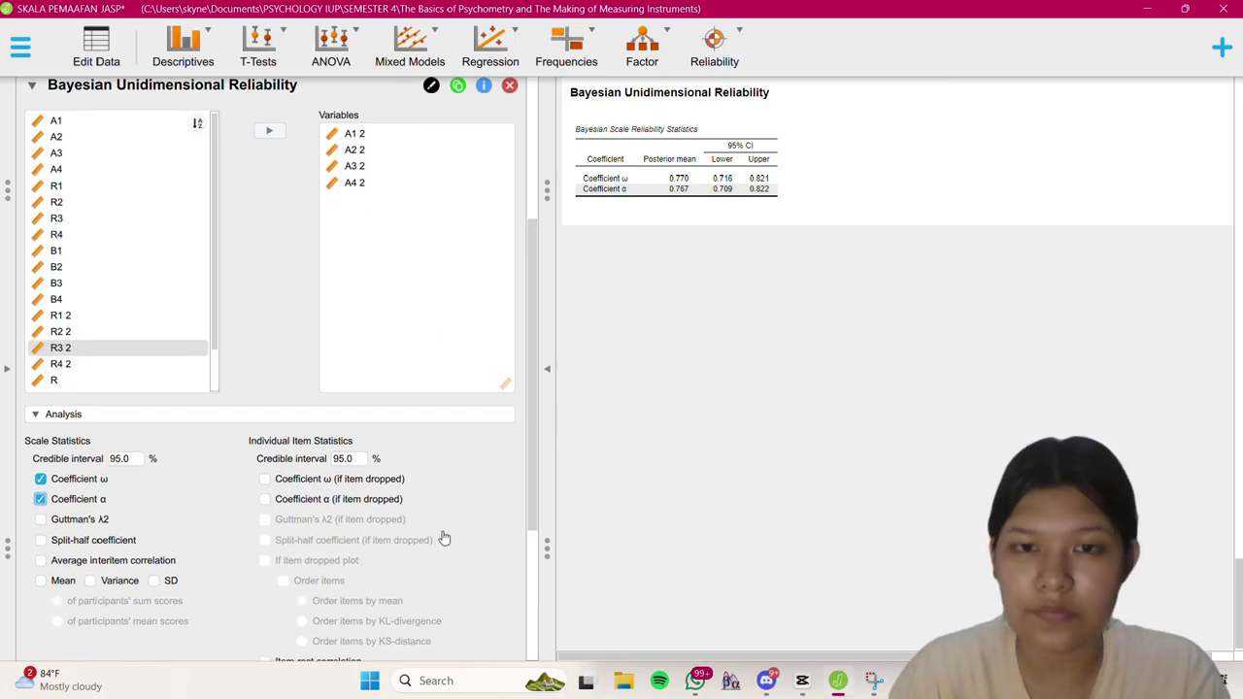
left_click(547, 377)
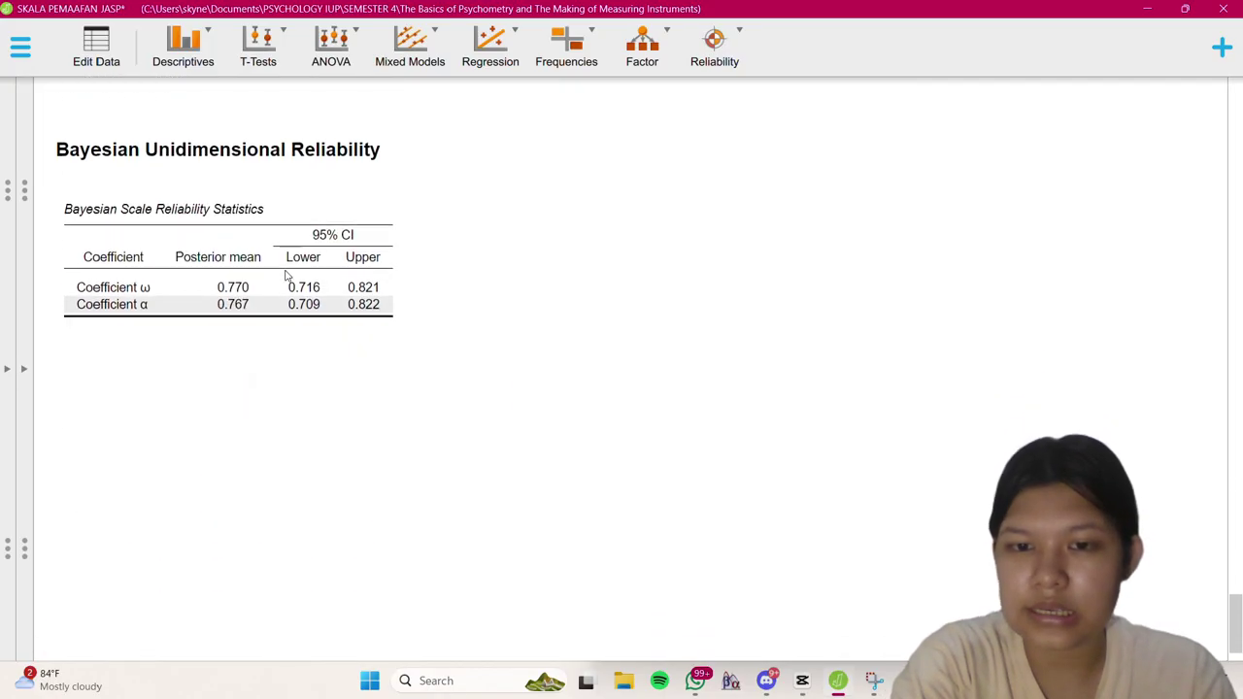
scroll(497, 407, "down", 1)
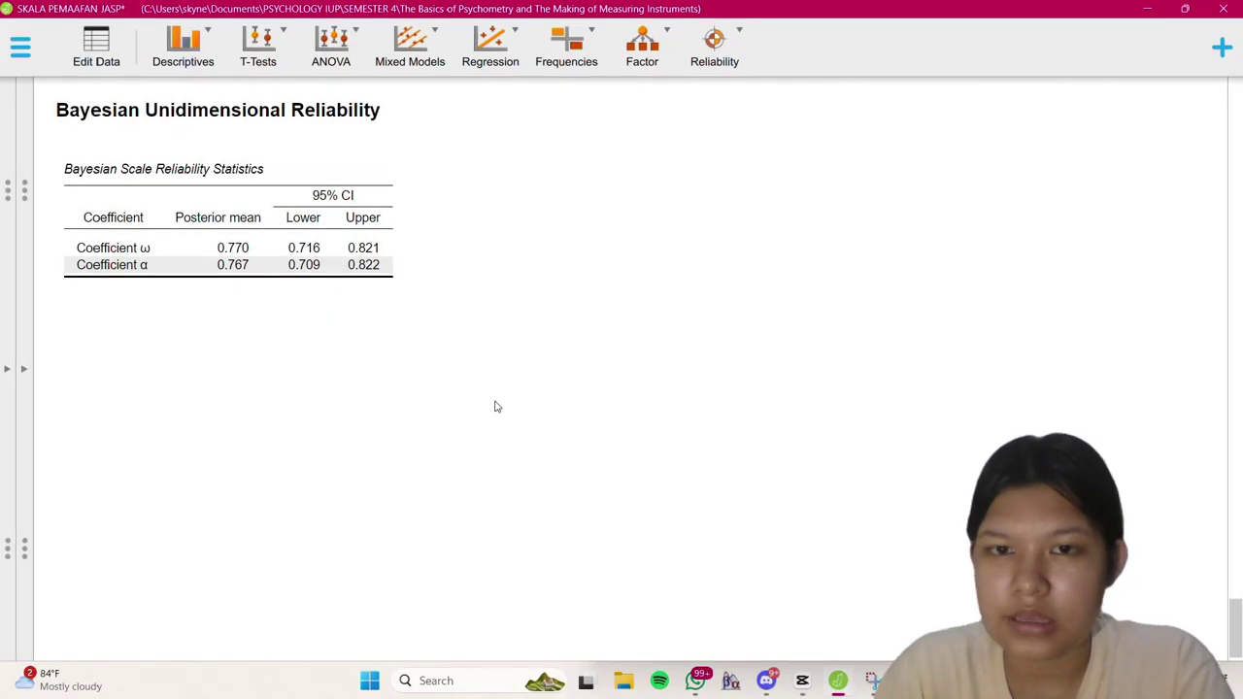
Replace the A items in the subscale reliability analysis with B1, B2, B3 and B4
left_click(24, 369)
scroll(281, 521, "down", 2)
left_click(360, 288)
key("ctrl+a")
left_click_drag(353, 291, 103, 432)
left_click(269, 279)
left_click(864, 456)
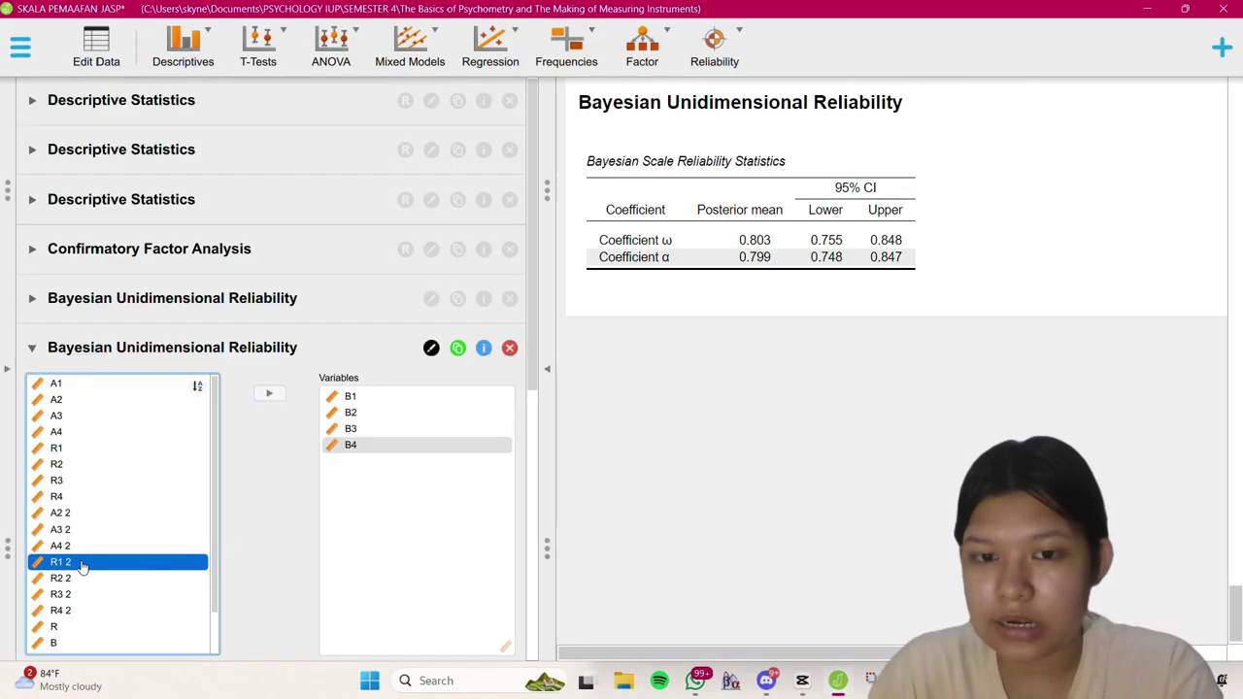
Replace the B items in the subscale reliability analysis with the recoded items R1 2, R2 2, R3 2 and R4 2
scroll(369, 408, "down", 1)
left_click(369, 359)
left_click(369, 405, "shift")
left_click(270, 357)
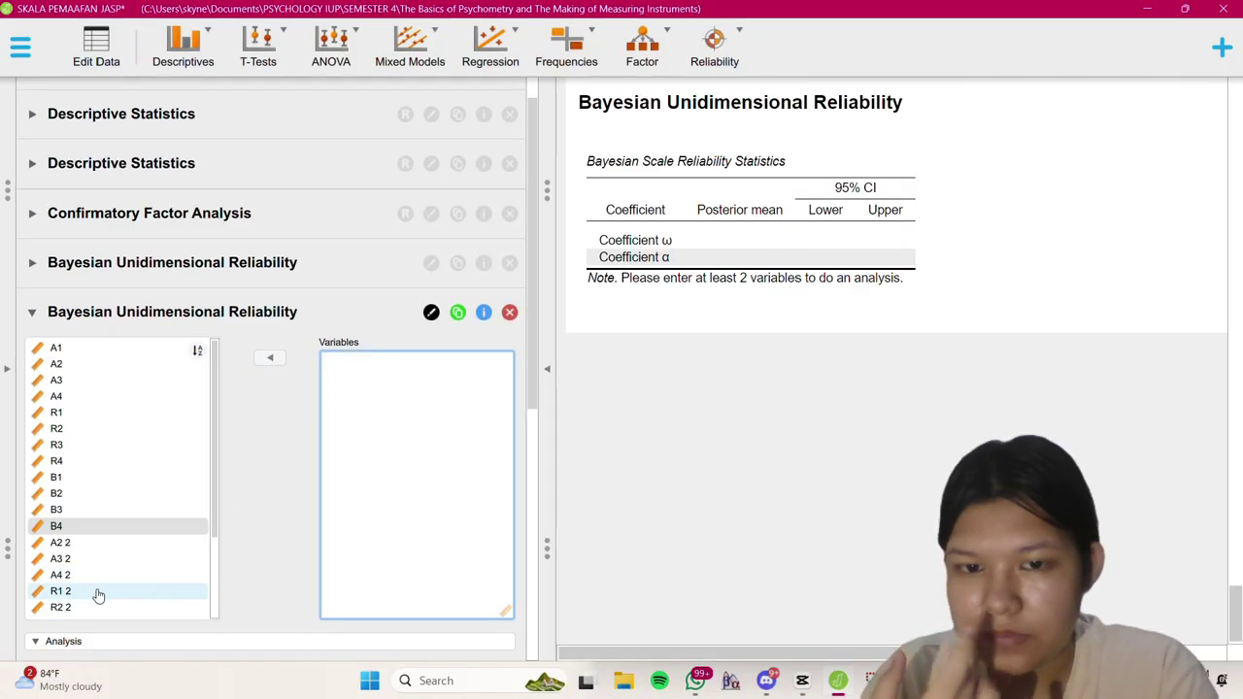
scroll(97, 589, "down", 2)
left_click(80, 505)
key("shift+Down")
key("shift+Down")
key("shift+Down")
left_click_drag(80, 505, 281, 497)
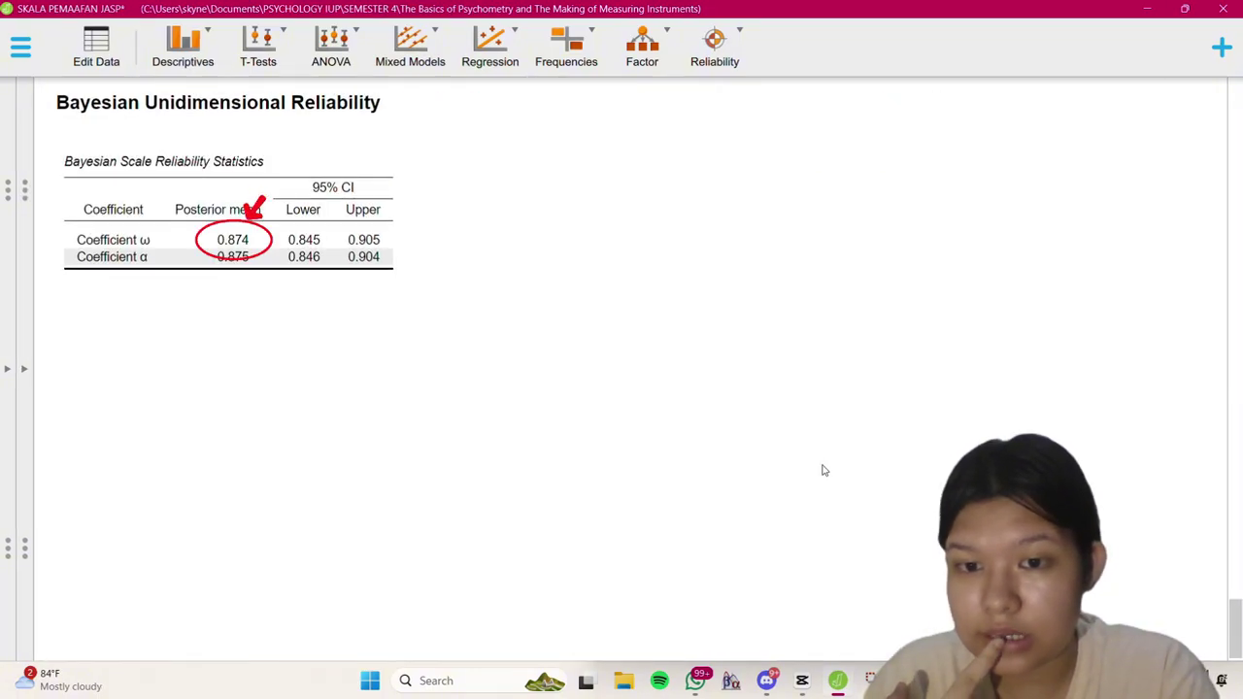